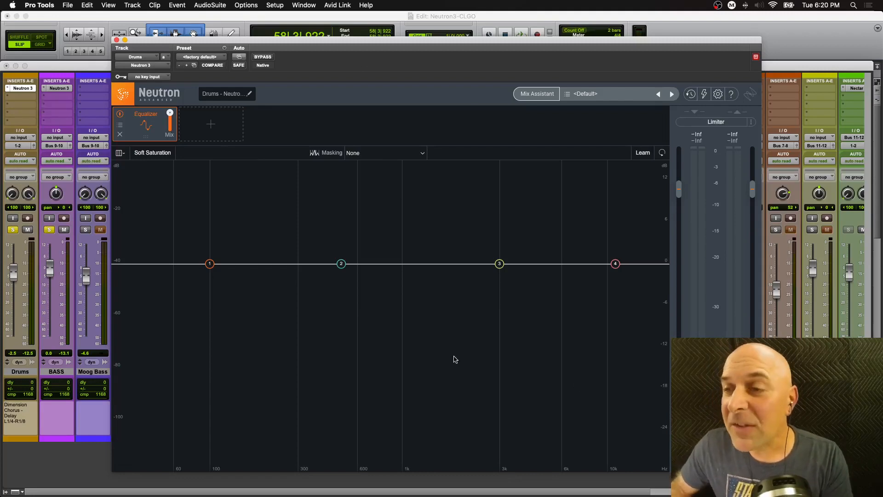
- Add Compressor 1 and Exciter modules to the signal chain after the Equalizer
drag(758, 469, 794, 476)
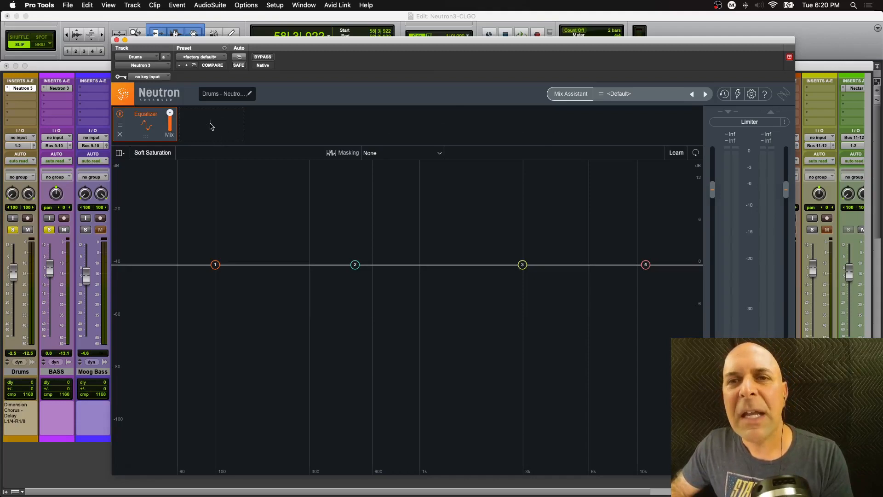
click(212, 126)
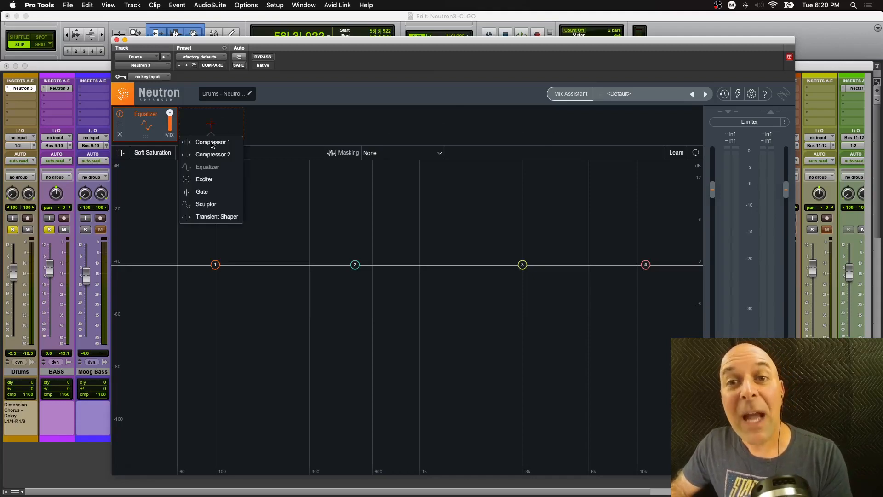
click(213, 145)
click(277, 125)
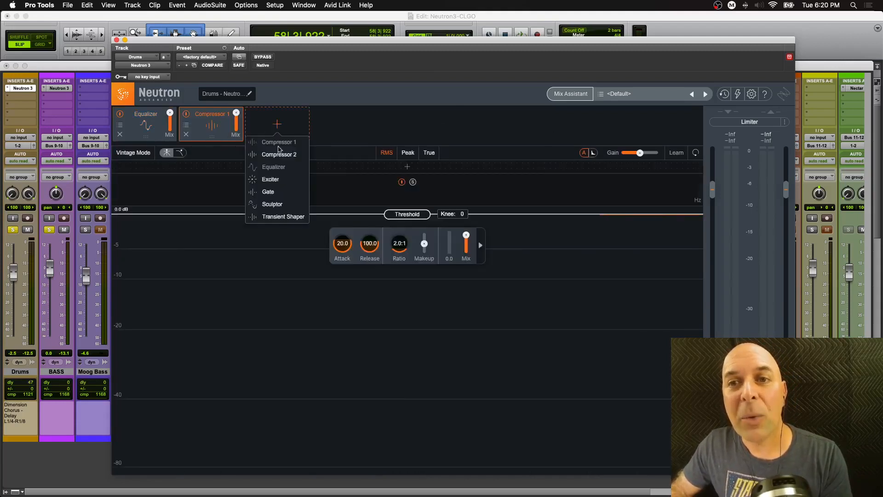
click(278, 180)
- Add Sculptor and Transient Shaper modules to the end of the signal chain
click(343, 126)
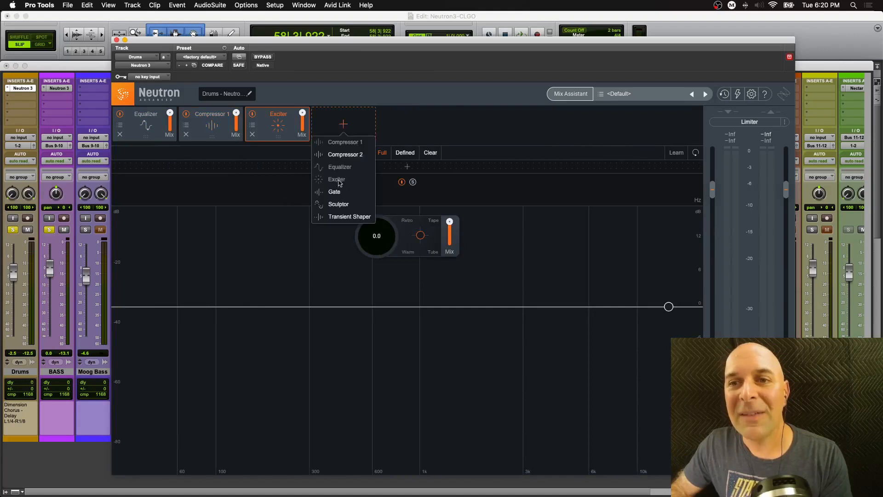
click(342, 205)
click(409, 125)
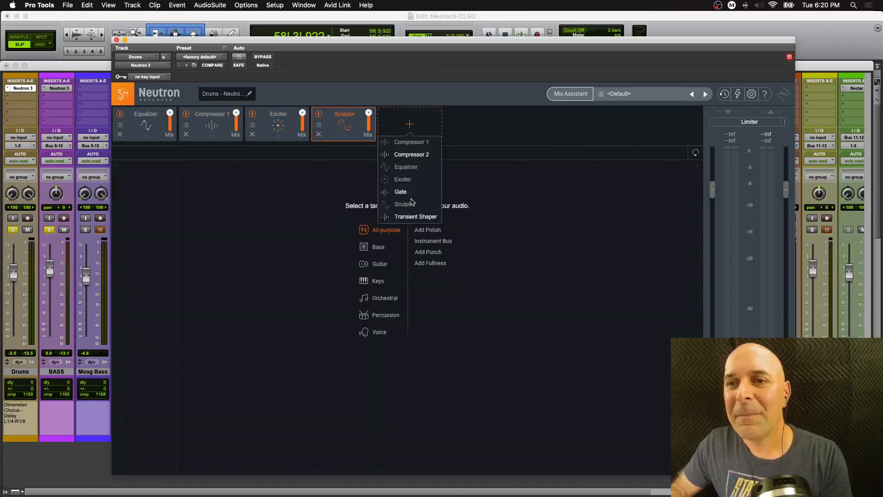
click(410, 217)
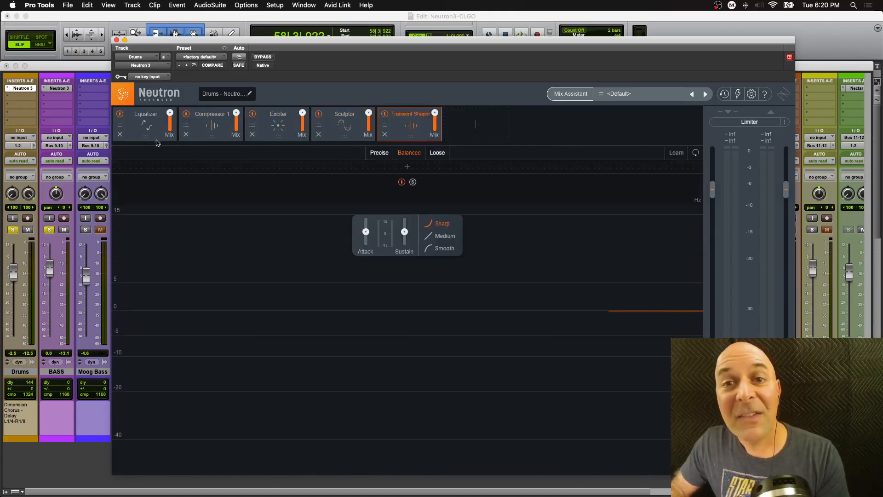
- Remove the Equalizer module from the chain
mouse_move(147, 137)
mouse_down()
mouse_move(350, 137)
mouse_move(146, 134)
mouse_up()
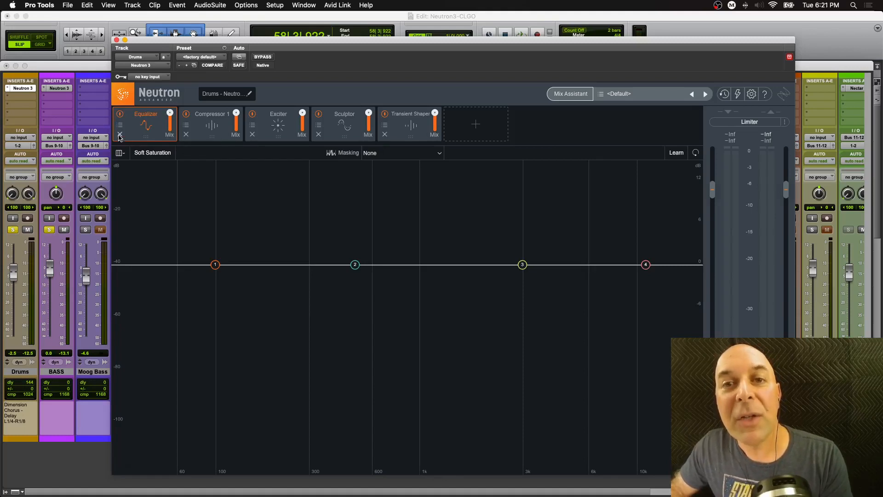
click(119, 135)
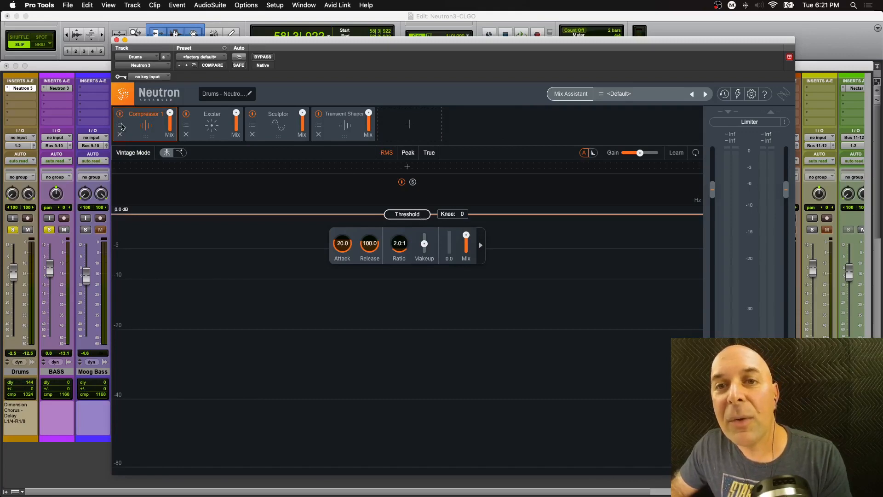
- Inspect the Compressor 1 preset list, then view the Exciter, Sculptor and Transient Shaper modules
click(122, 127)
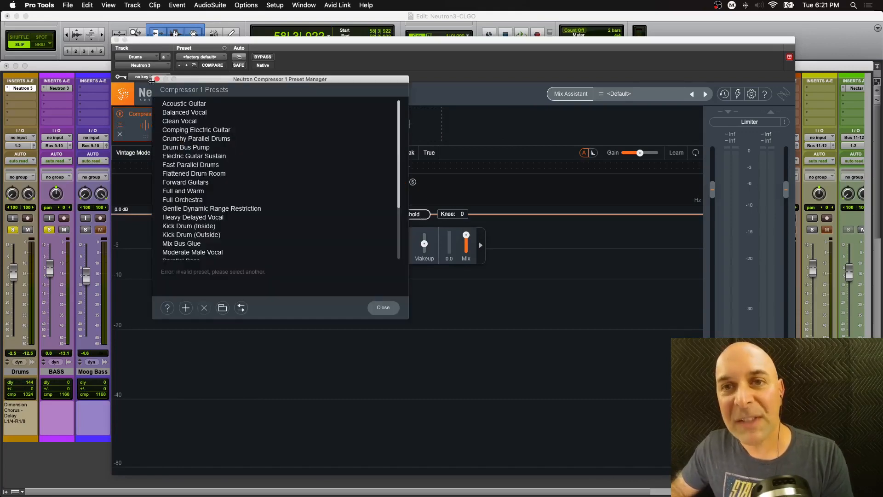
click(156, 80)
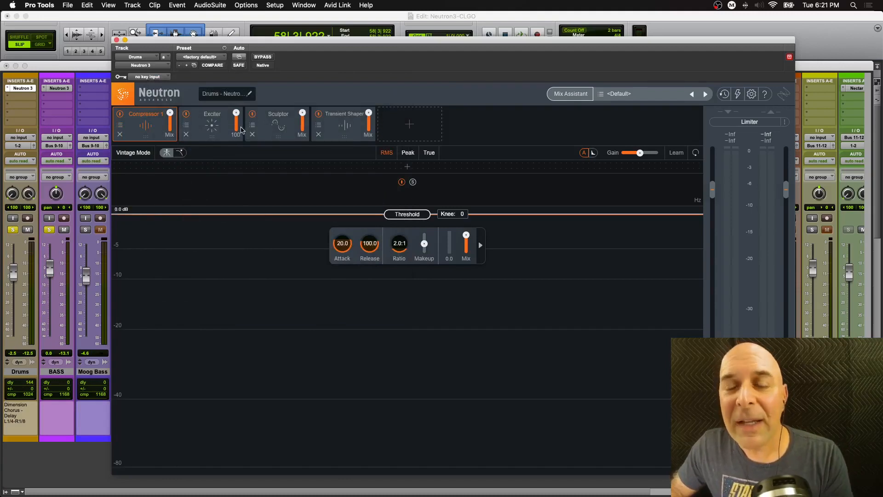
click(217, 138)
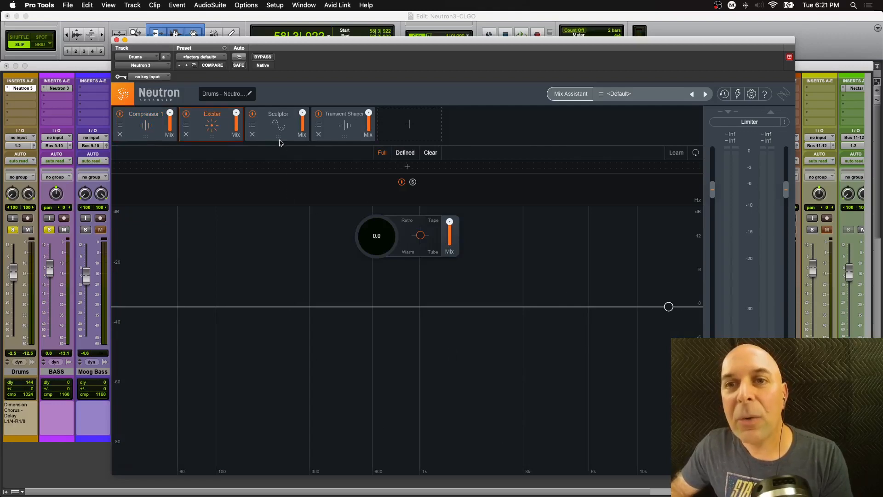
click(279, 141)
click(347, 140)
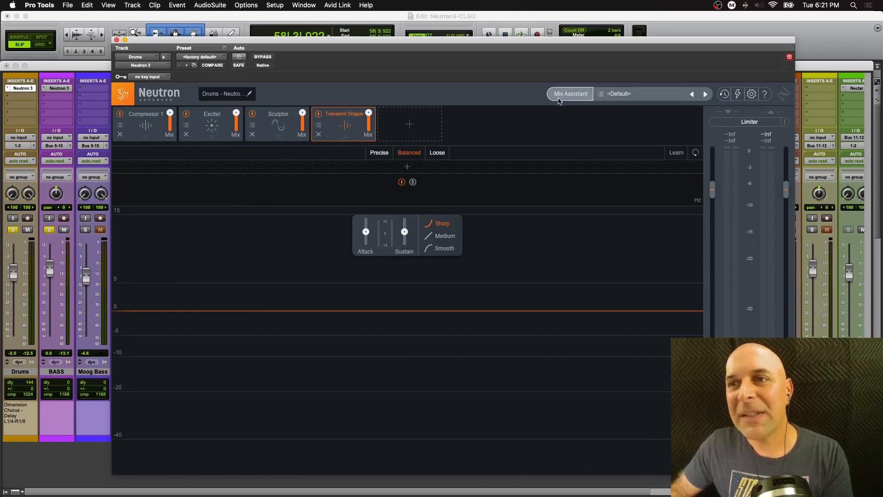
- Remove the Transient Shaper, Sculptor, Exciter and Compressor 1 modules to empty the chain
click(319, 135)
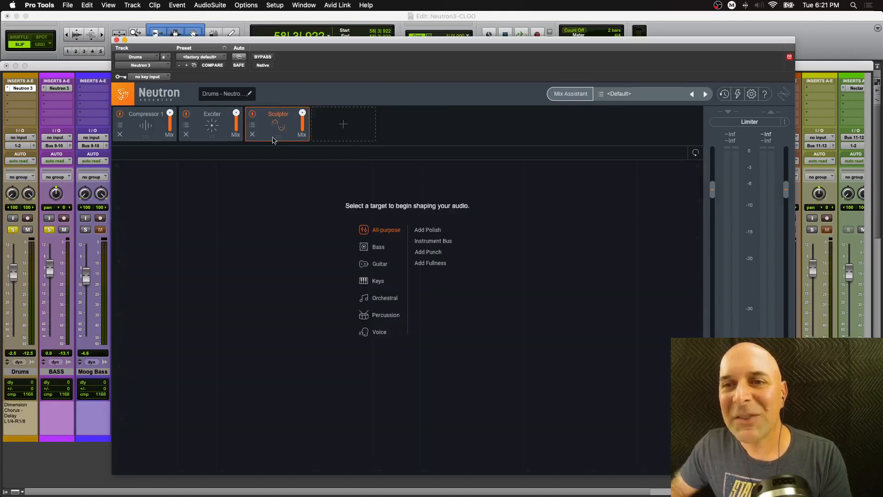
click(251, 137)
click(186, 135)
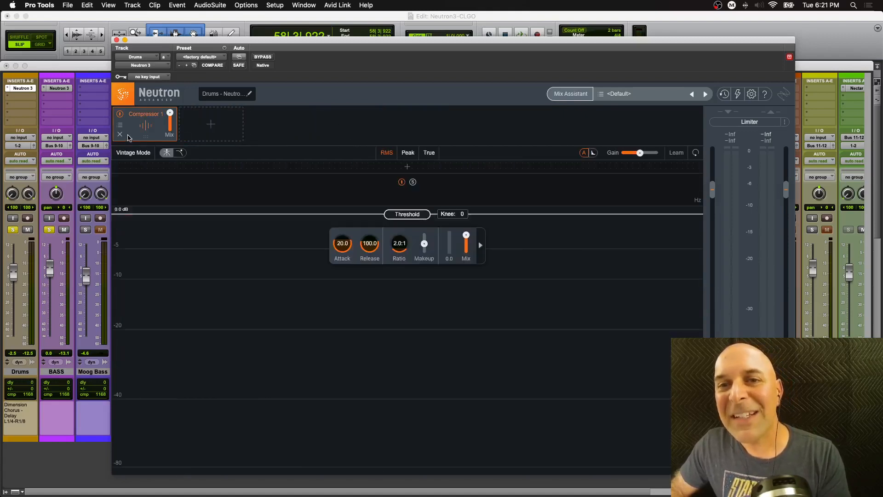
click(121, 135)
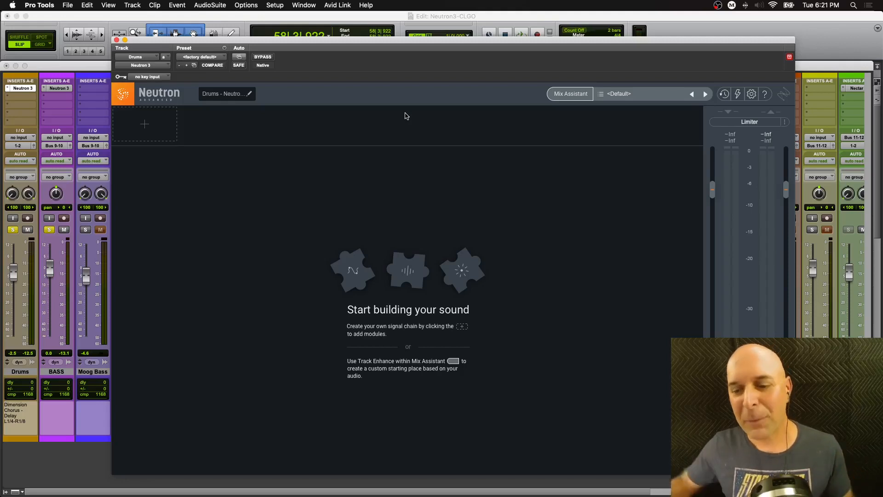
- Open the Mix Assistant and proceed with the Track Enhance option
click(571, 94)
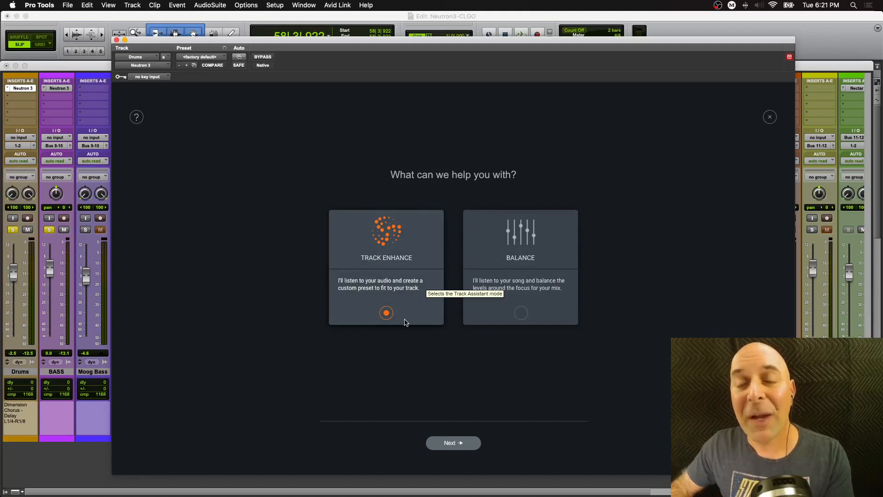
click(459, 443)
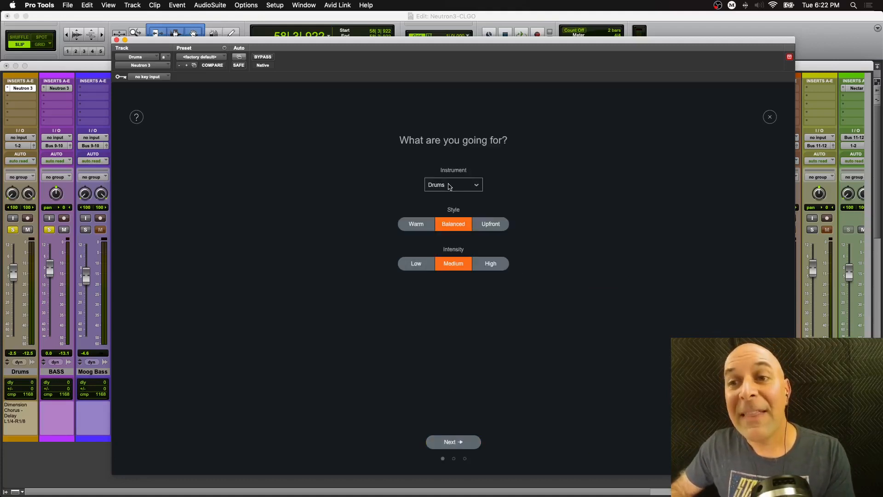
- Browse the Instrument categories list and close it, leaving Drums selected
click(476, 185)
mouse_move(465, 233)
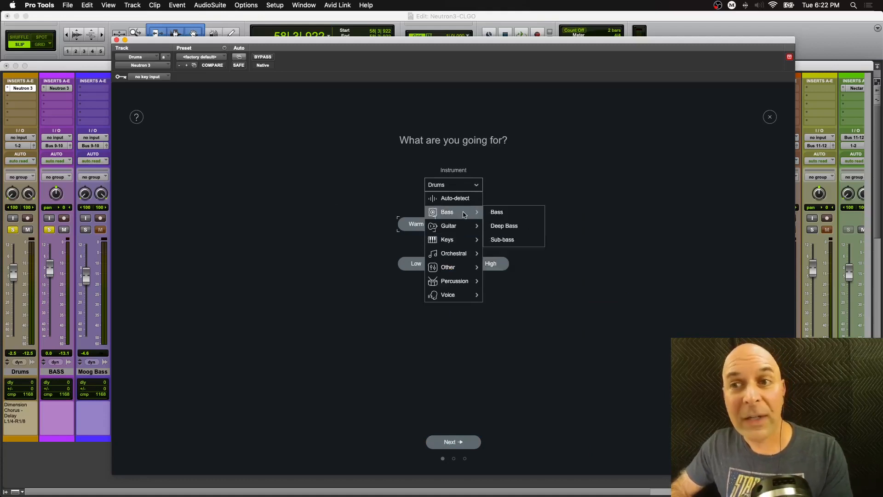
mouse_move(460, 255)
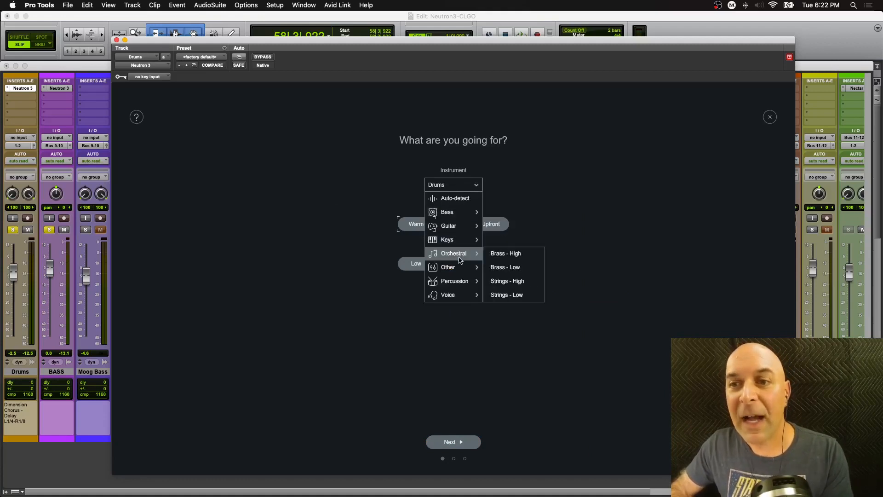
click(458, 185)
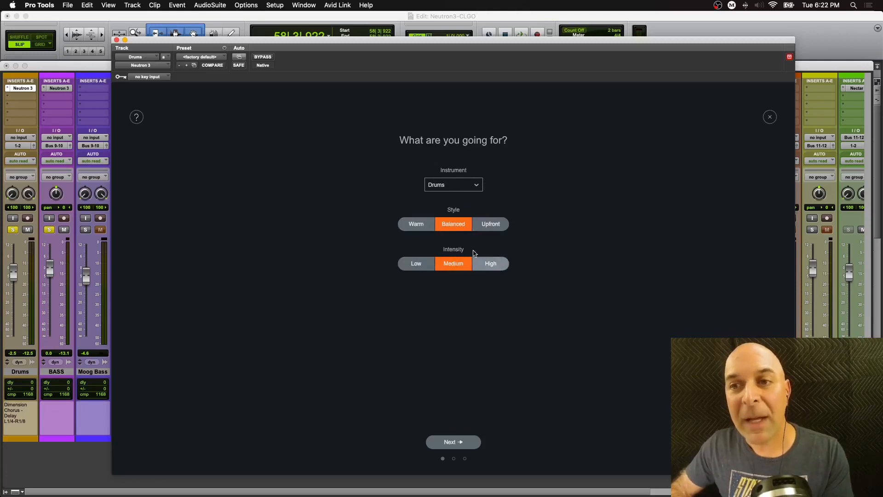
- Start the Track Assistant analysis with Drums, Balanced and Medium, play the track, and accept the suggestion
click(453, 442)
key(space)
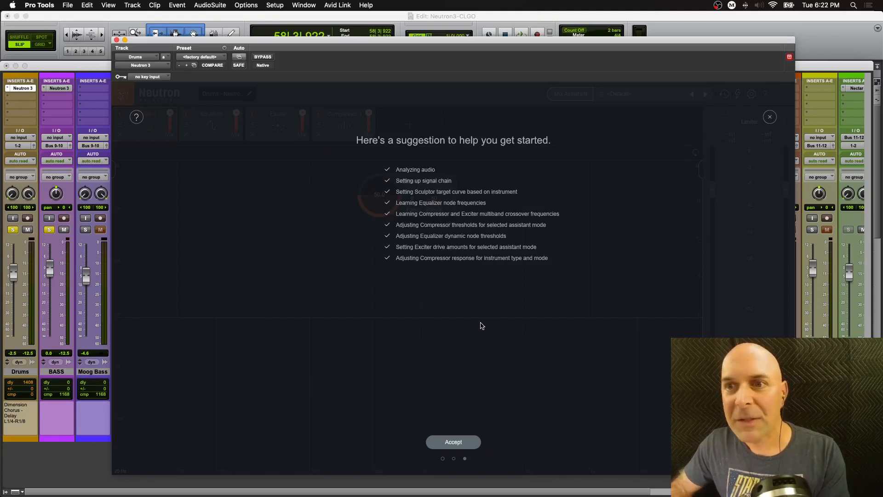
click(455, 442)
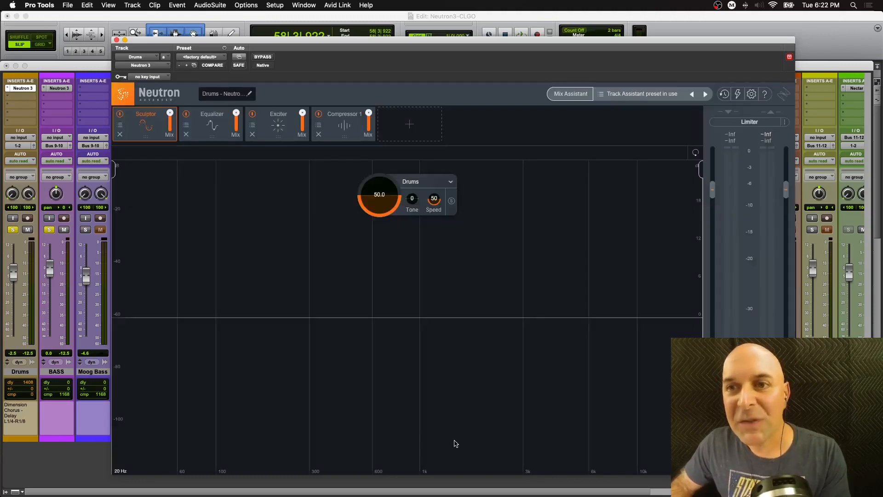
- Play the track and review the Sculptor, Equalizer, Exciter and Compressor 1 modules the assistant created
click(210, 136)
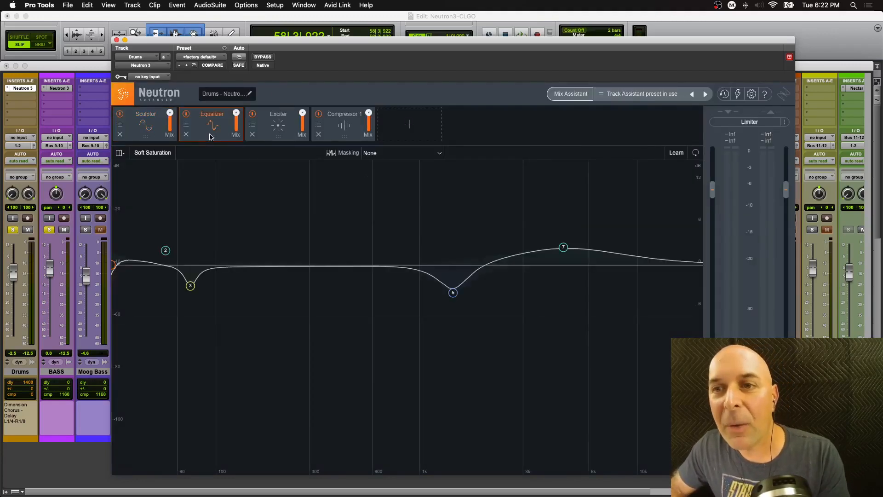
click(273, 134)
click(344, 137)
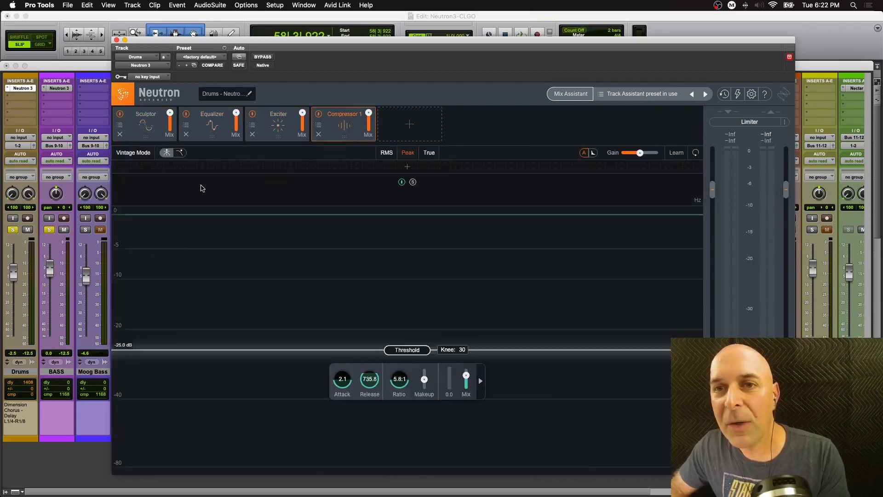
click(148, 135)
key(space)
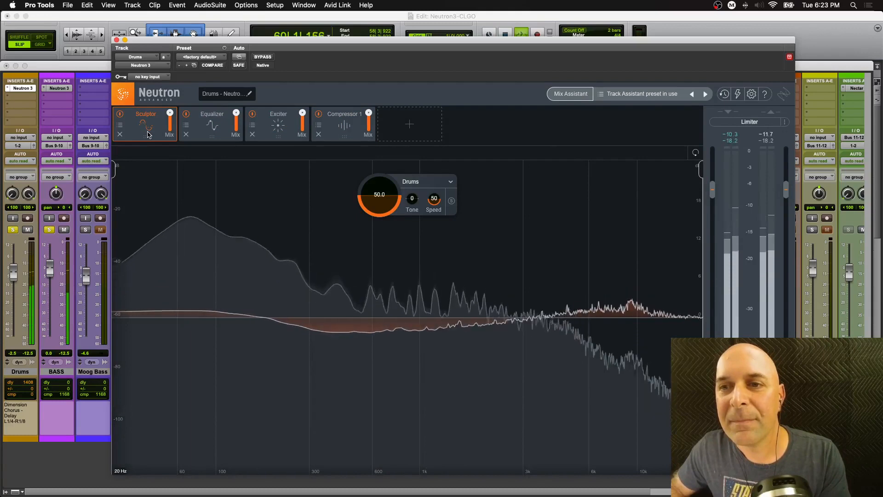
click(210, 138)
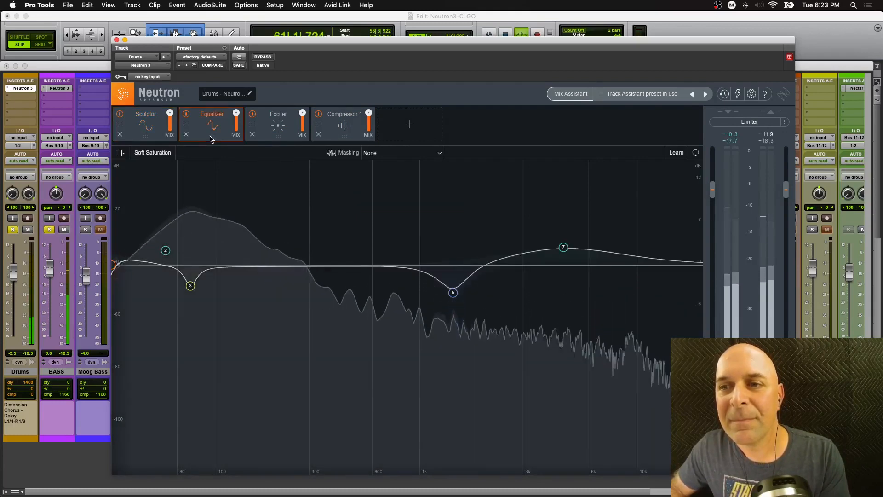
click(281, 138)
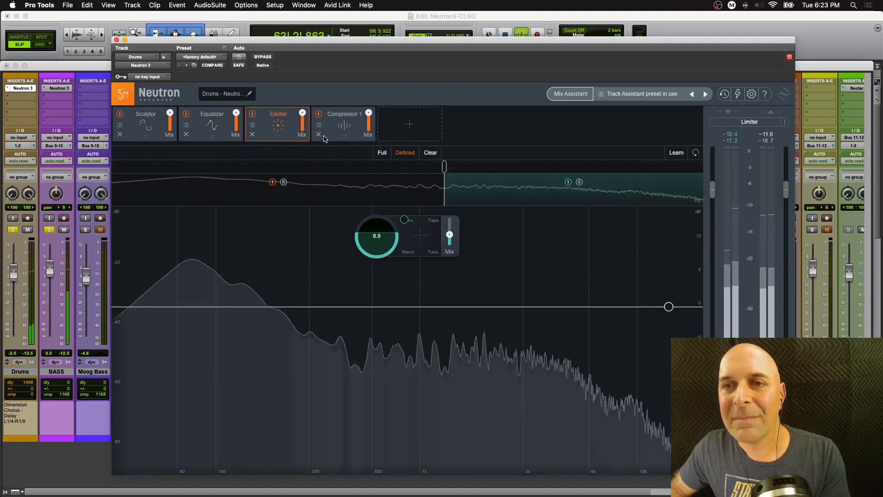
click(347, 138)
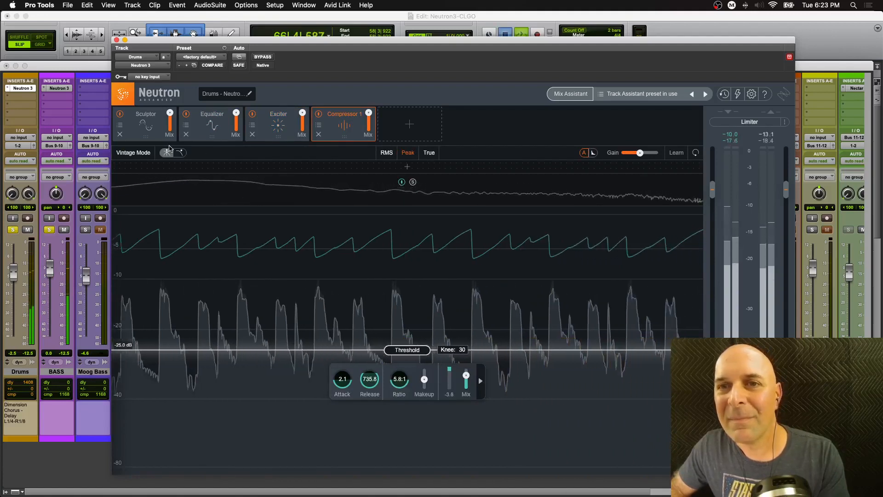
click(146, 140)
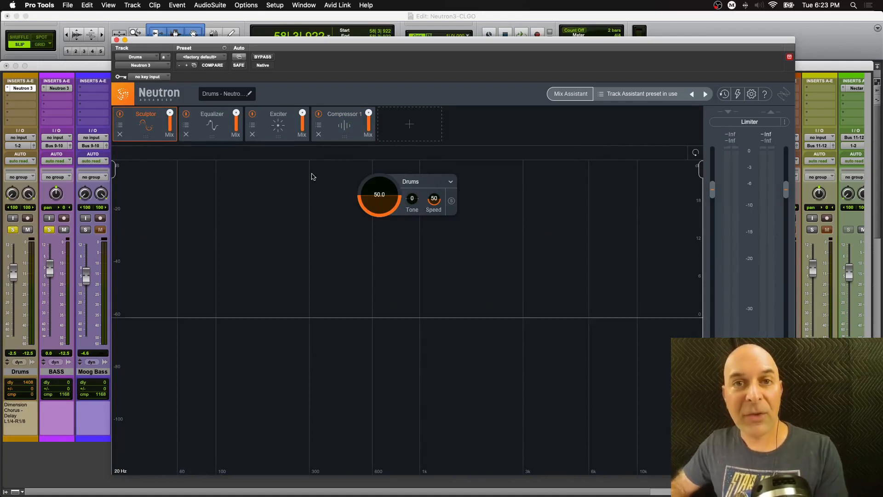
click(211, 138)
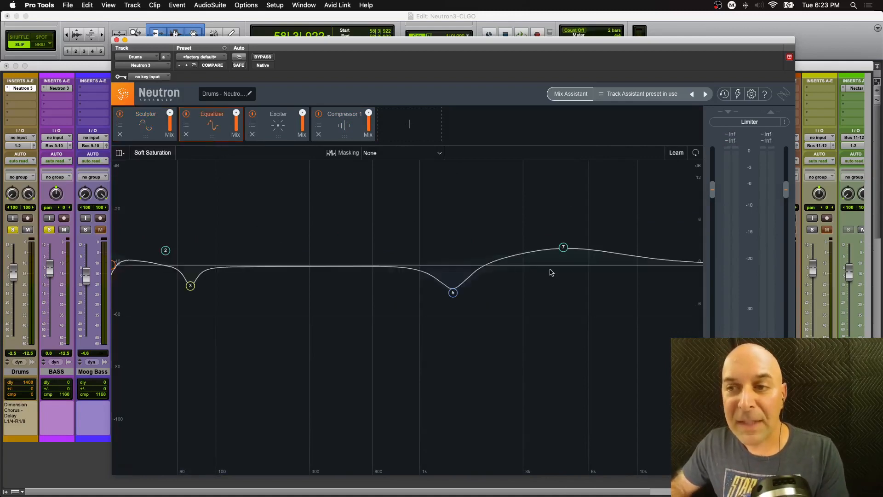
- Lower the gain of Equalizer band 7 to about 1.2 dB
click(564, 249)
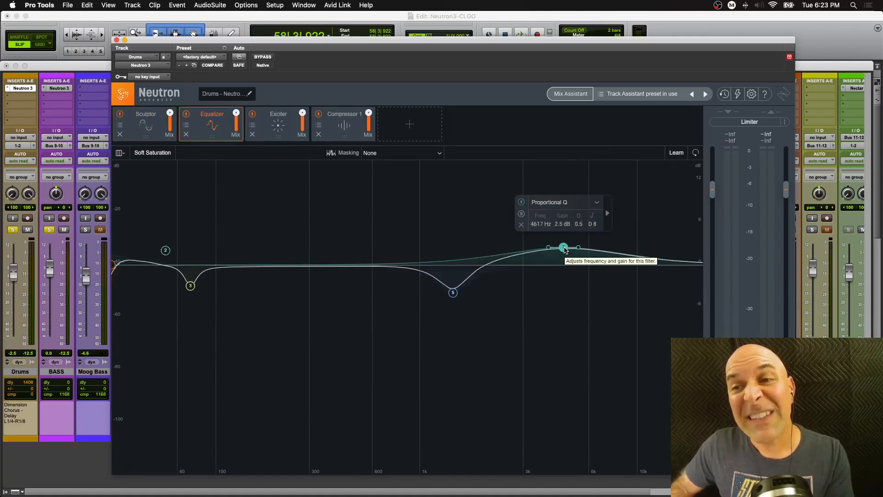
drag(565, 250, 565, 259)
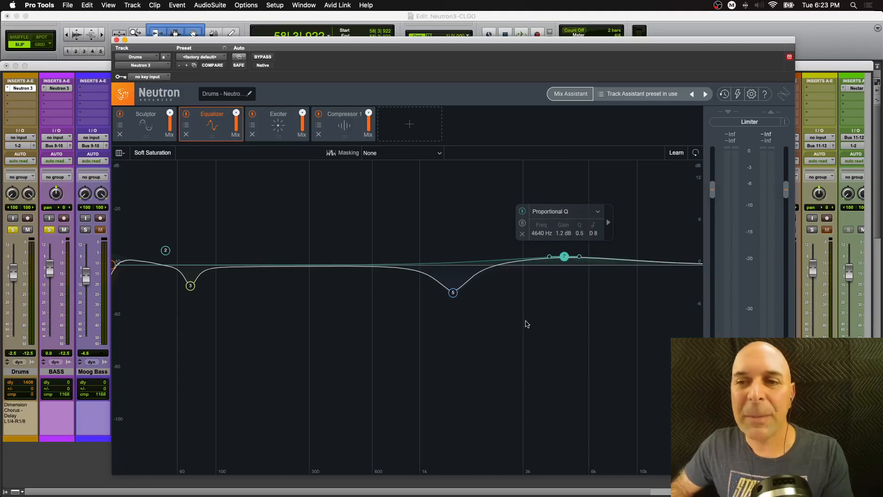
- Play back the track and review the Exciter module's settings
key(space)
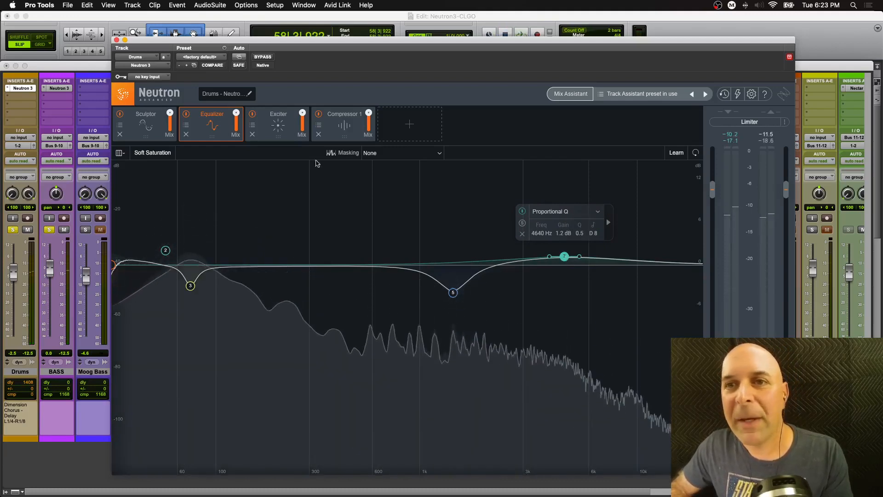
click(278, 134)
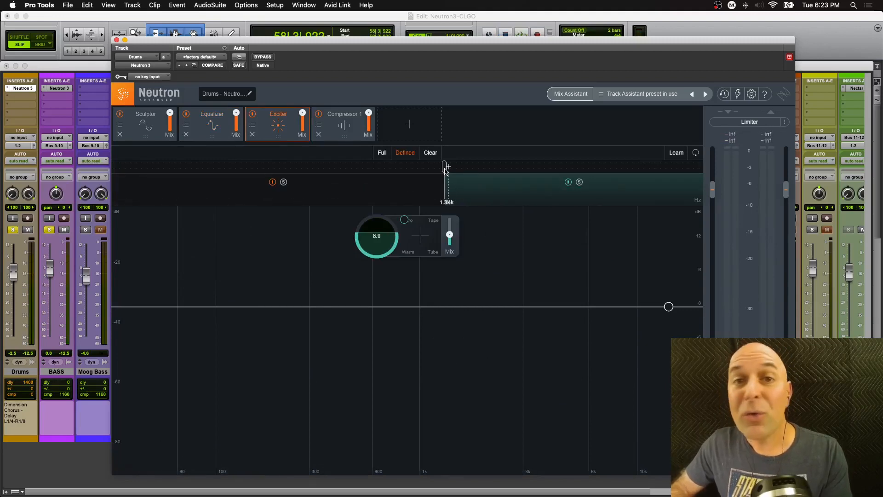
key(space)
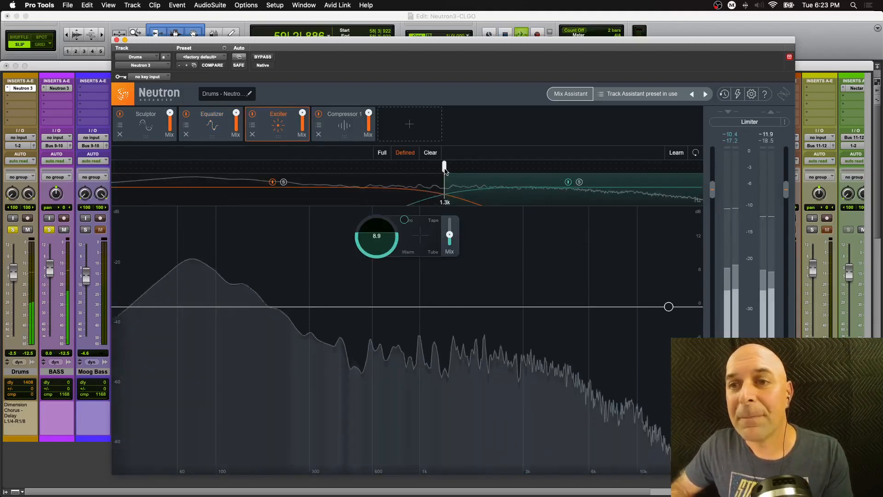
- Move the Exciter's band crossover higher and raise Compressor 1's threshold to about -21.2 dB
drag(445, 170, 473, 171)
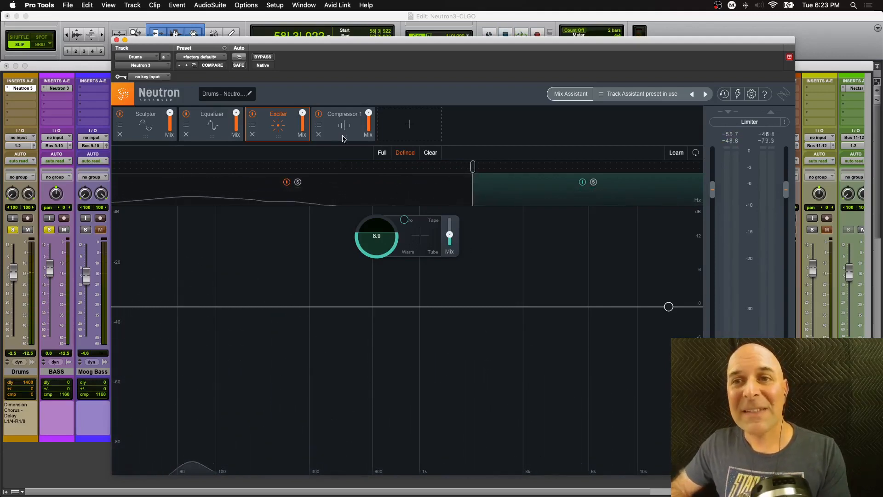
click(361, 135)
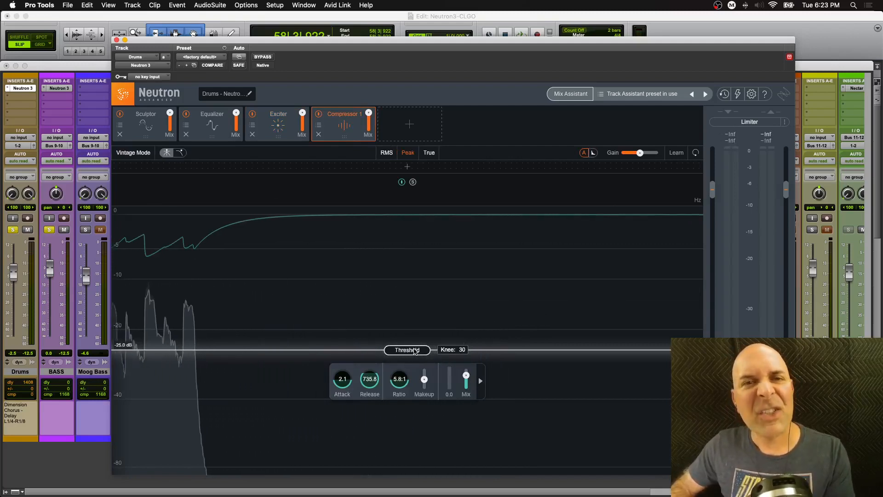
drag(414, 352, 413, 336)
key(space)
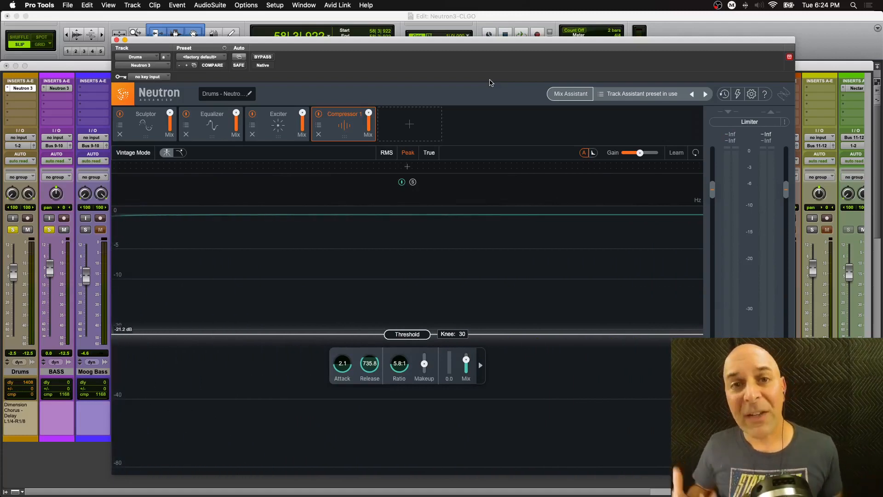
- Open the Neutron Preset Manager from the preset name, reposition it, and close it
click(600, 97)
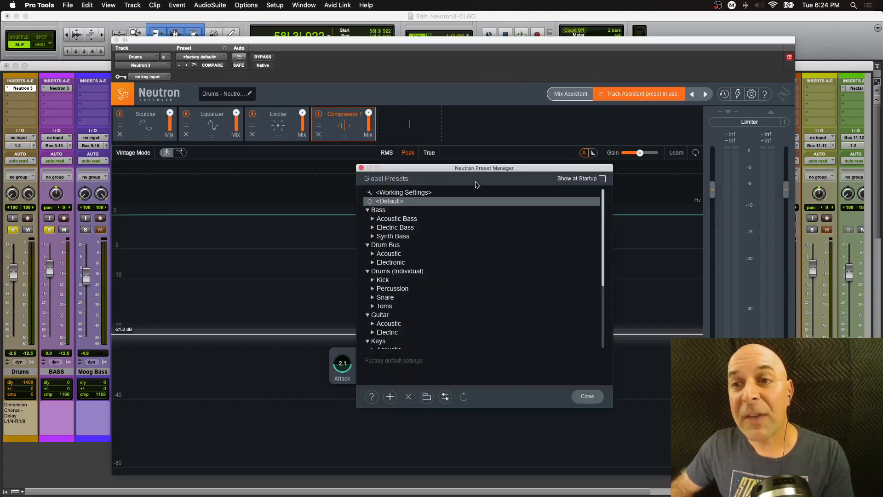
drag(472, 168, 411, 153)
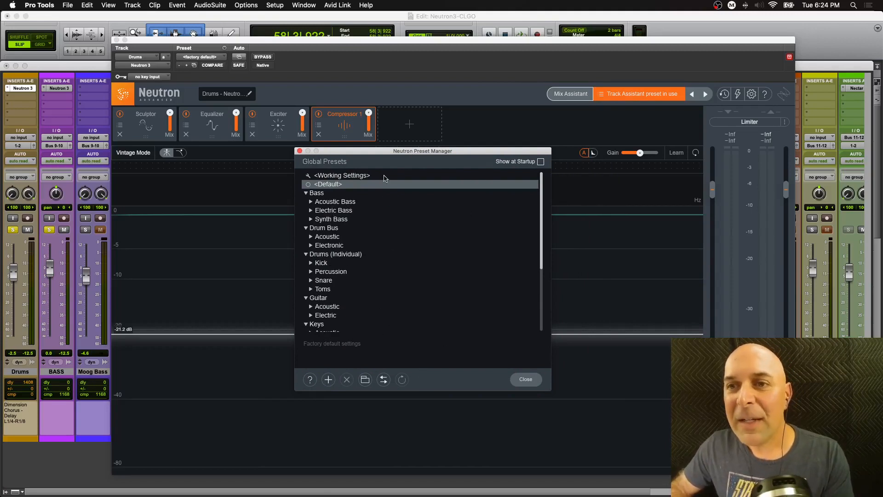
drag(372, 151, 371, 154)
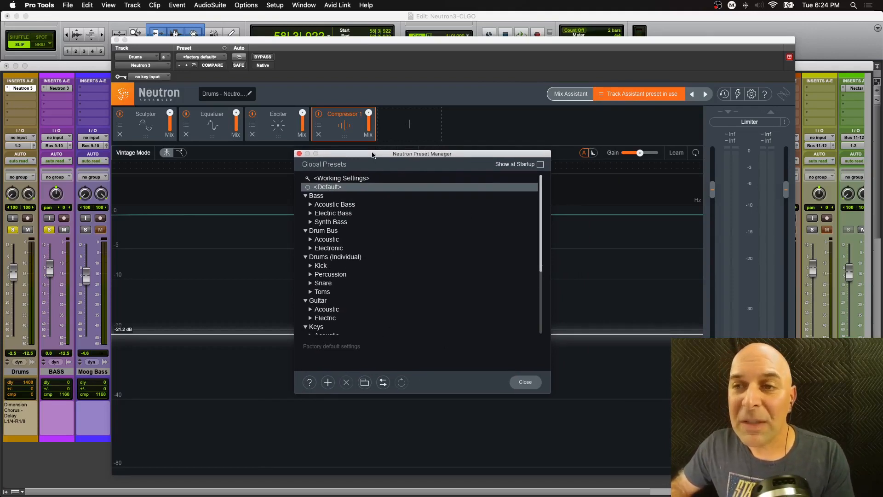
click(299, 154)
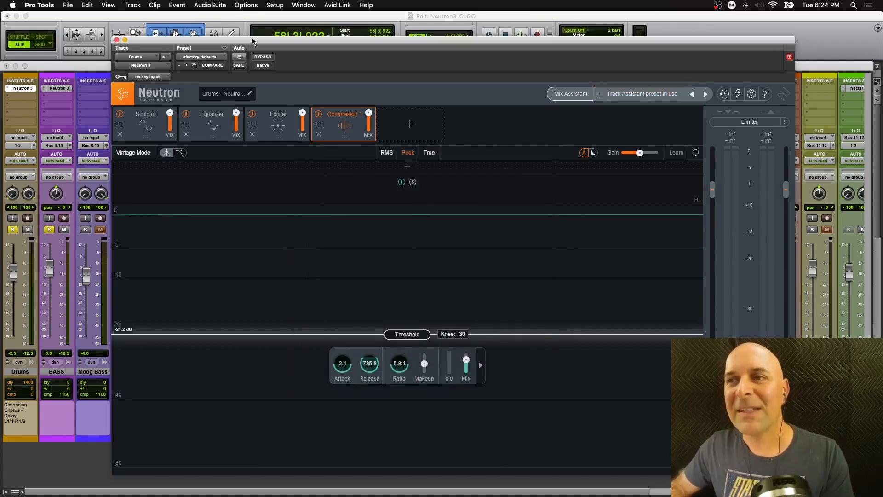
- Open the Neutron 3 plugin on the BASS track and load the Electric Bass preset Basic Bass
click(116, 40)
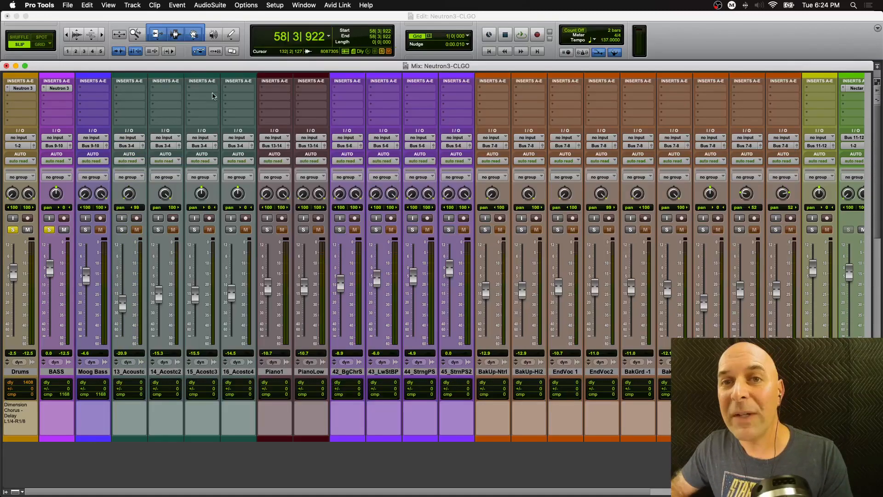
click(57, 88)
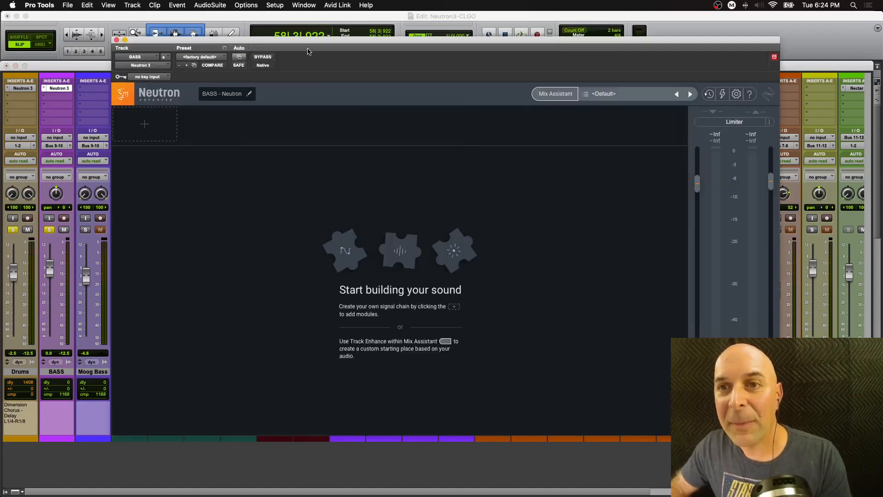
drag(311, 44, 283, 75)
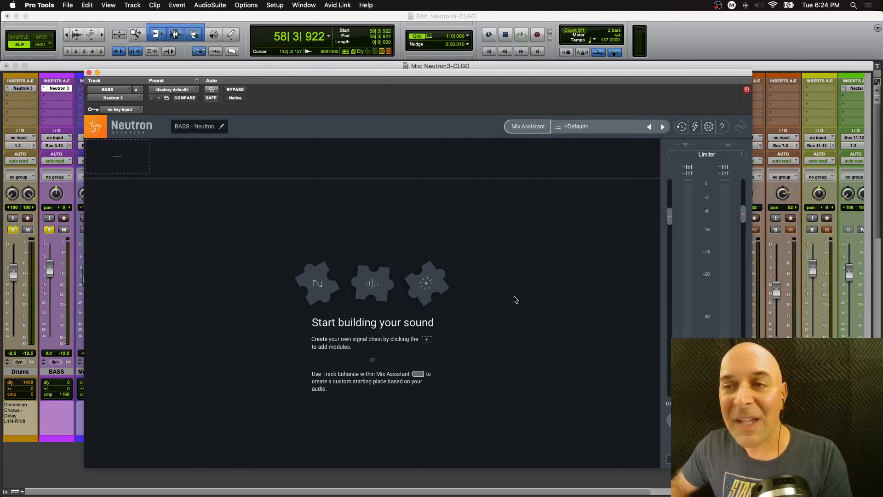
click(561, 127)
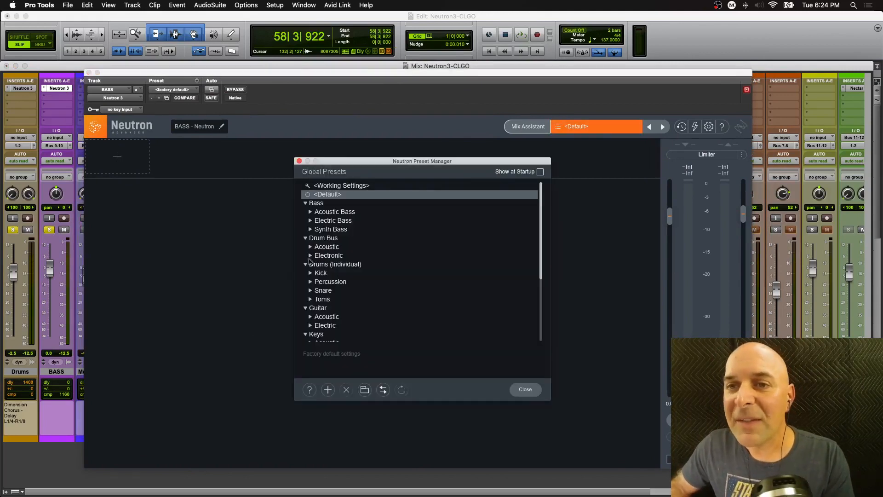
click(311, 222)
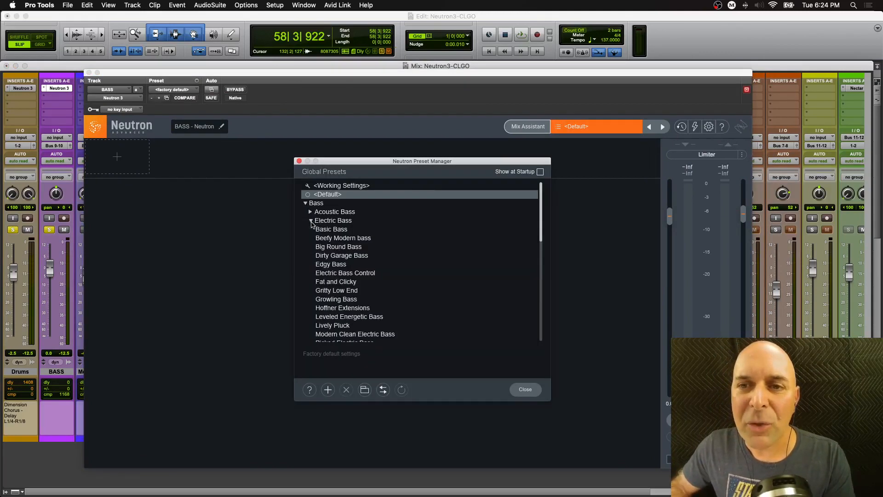
click(330, 230)
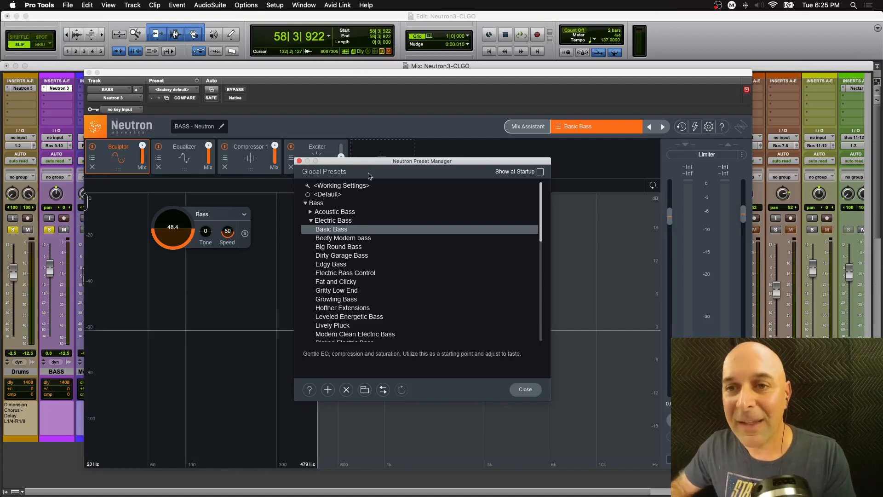
click(299, 162)
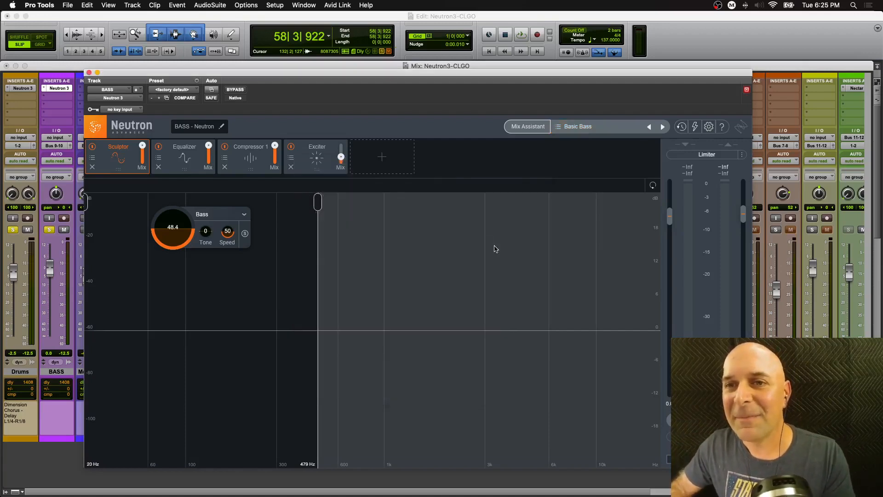
- Unsolo the Drums track and compare the Basic Bass preset against plugin bypass during playback
key(space)
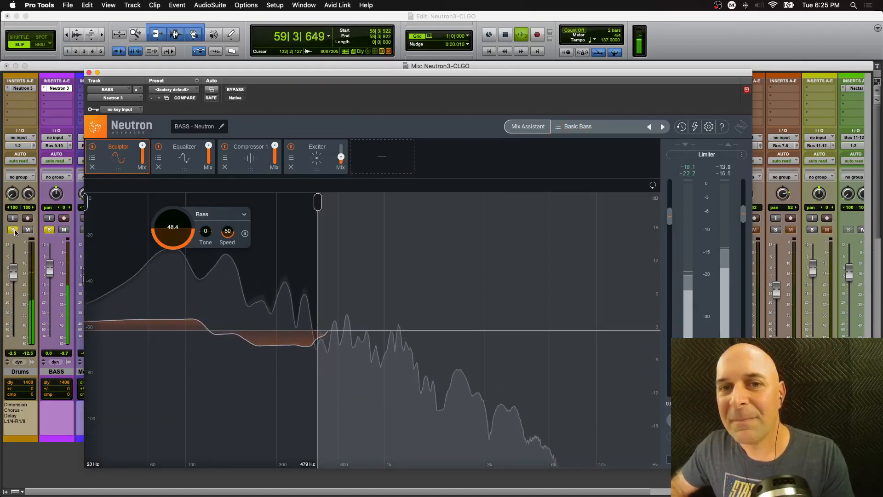
click(12, 229)
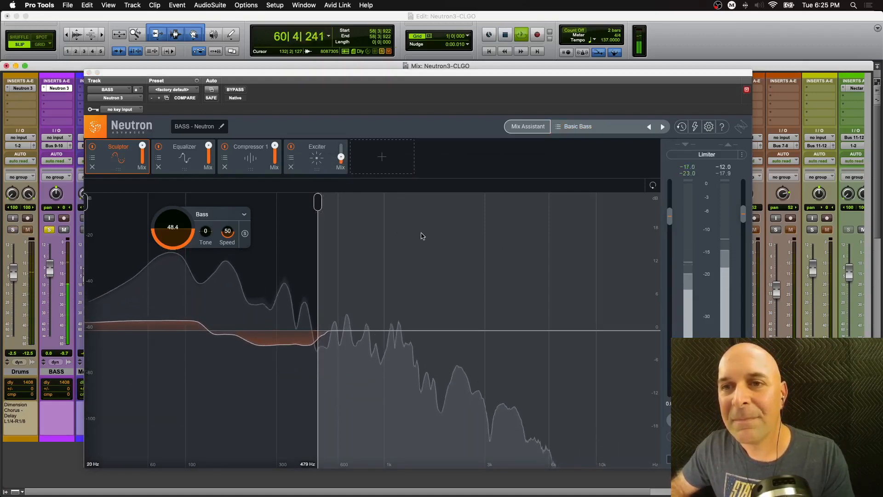
click(238, 90)
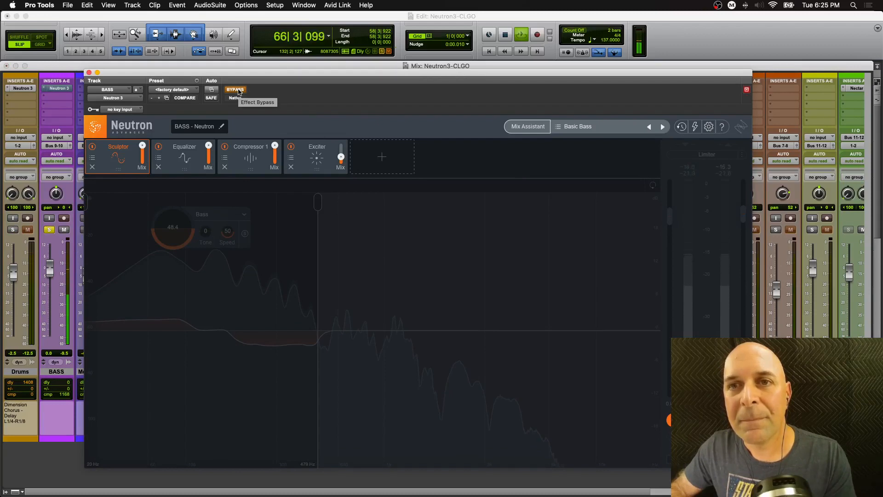
key(space)
click(235, 90)
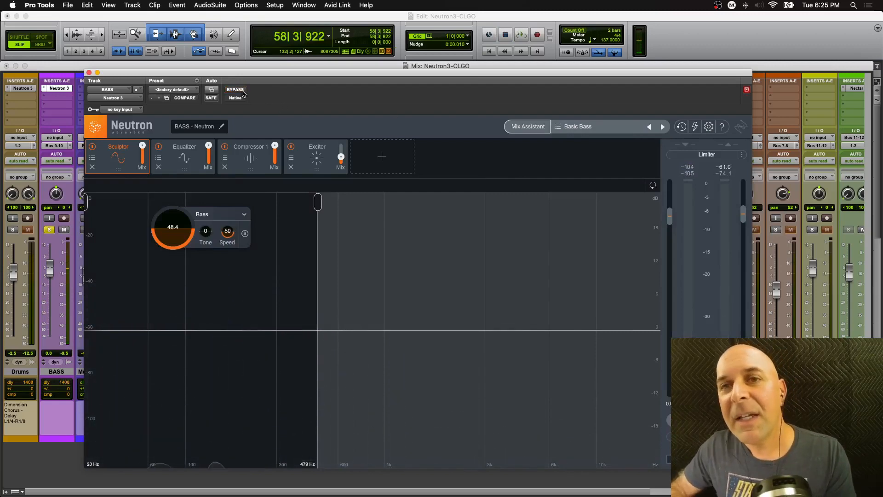
click(240, 91)
key(space)
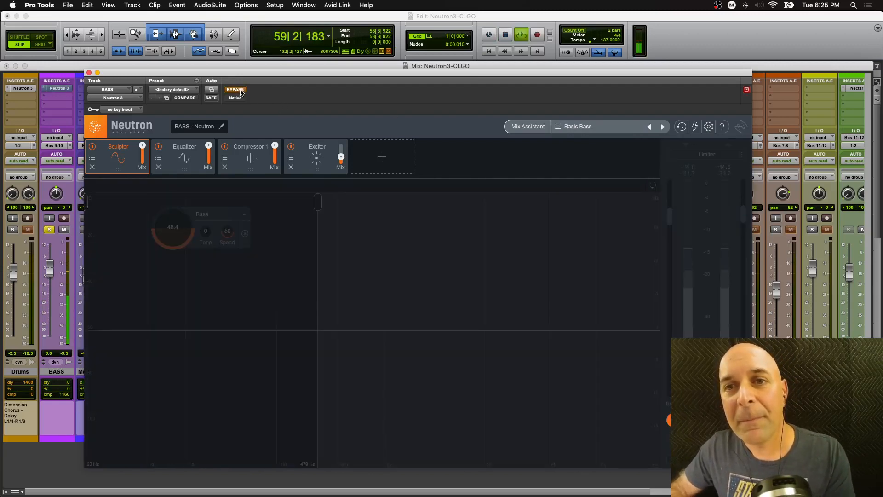
key(space)
click(240, 91)
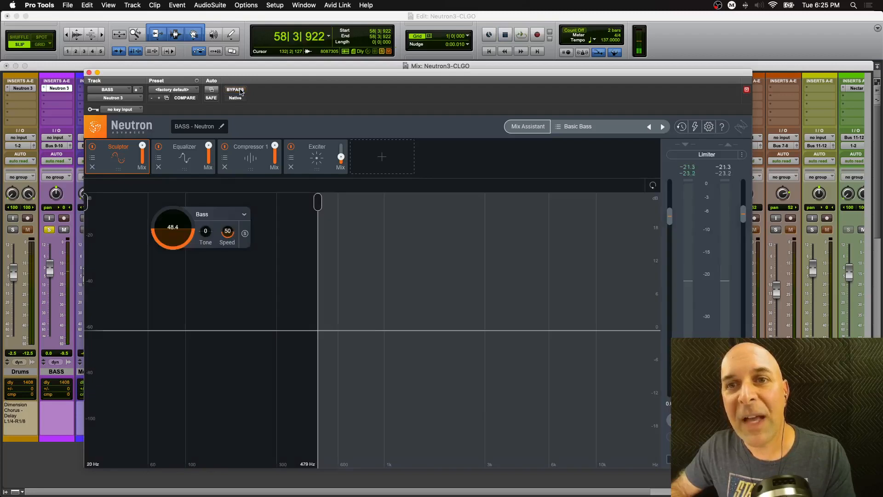
key(space)
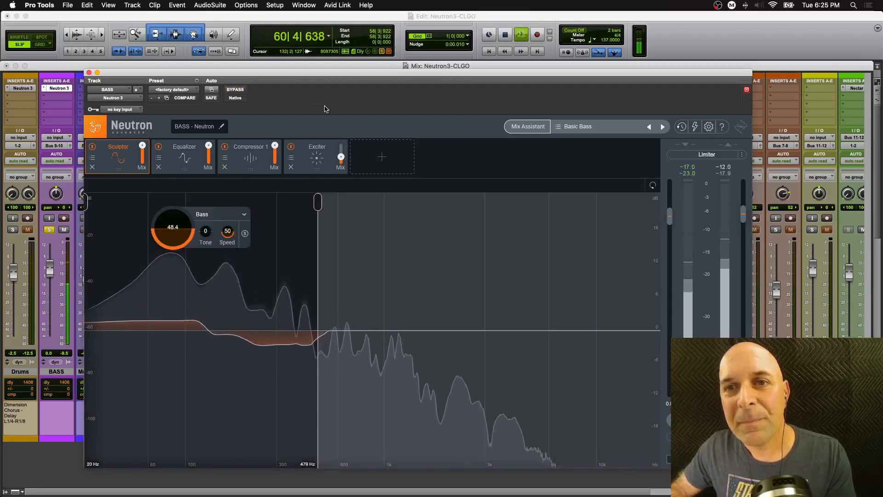
key(space)
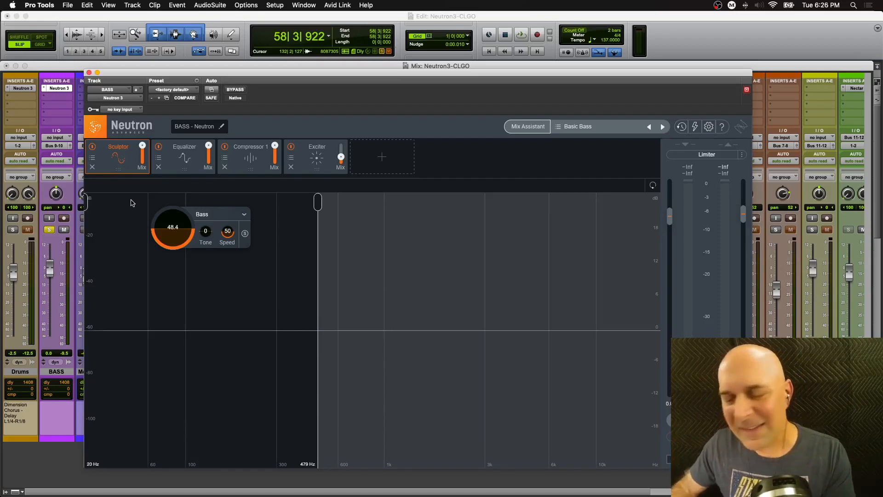
- Review the Basic Bass preset's Equalizer, Compressor 1 and Exciter modules
click(186, 171)
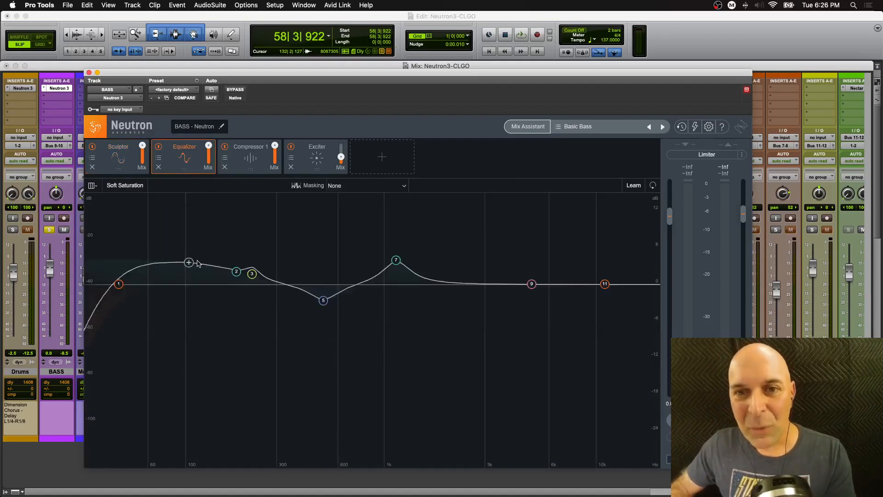
click(252, 169)
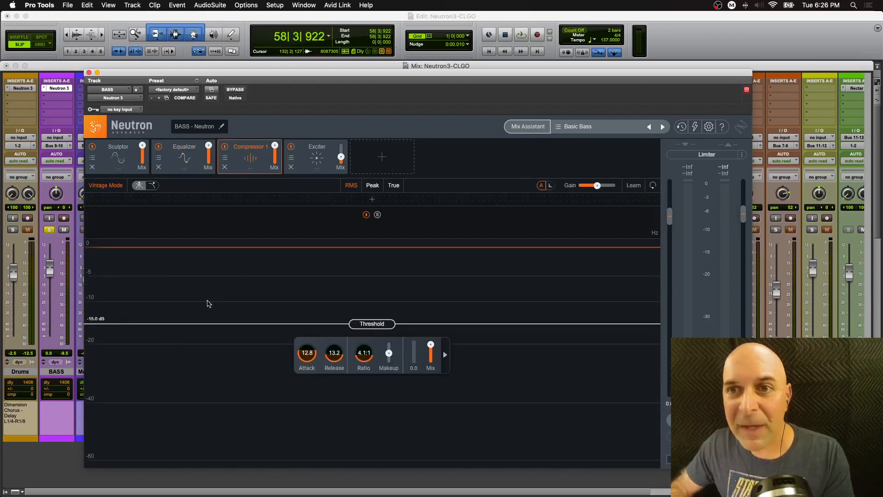
click(316, 171)
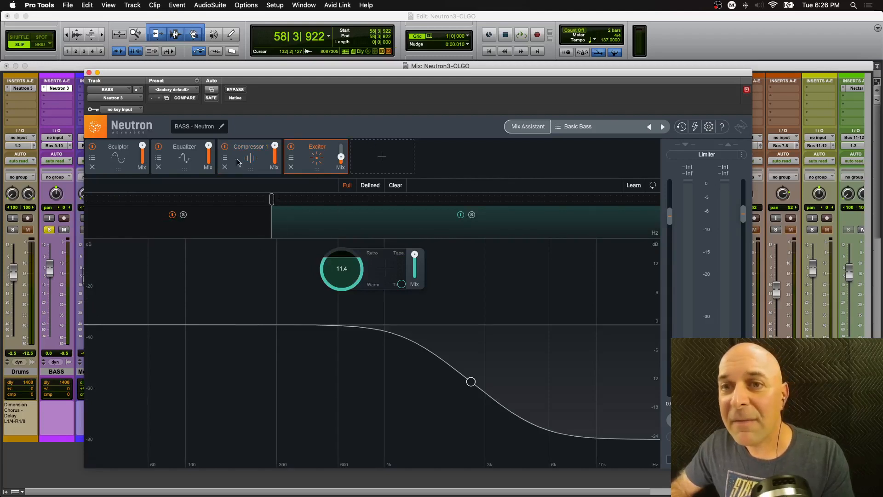
- Toggle the Drums track's solo and compare the bass preset with the plugin bypassed during playback
click(12, 229)
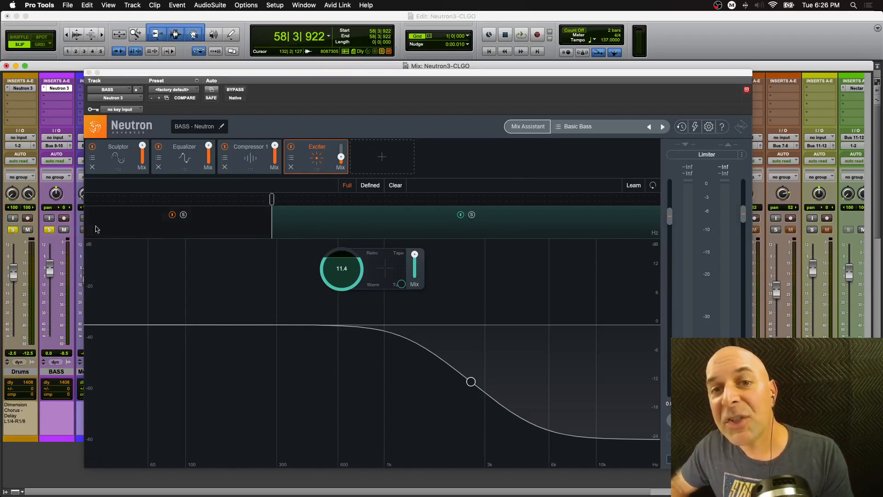
key(space)
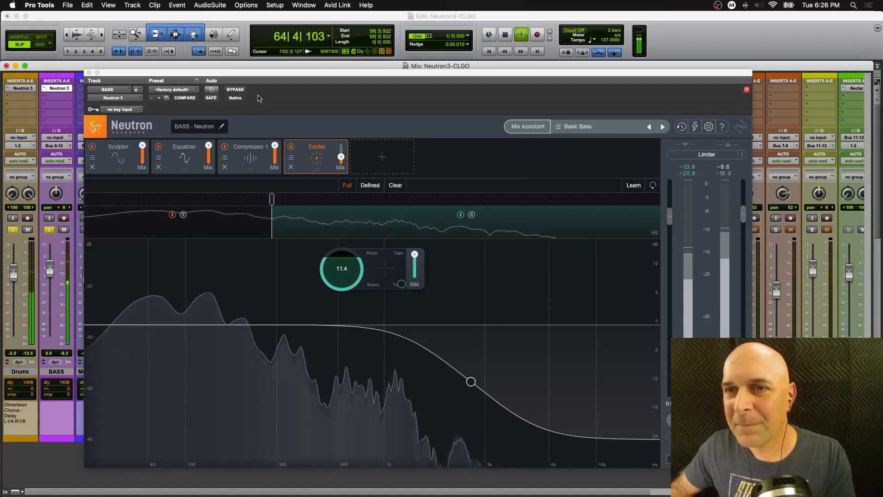
key(space)
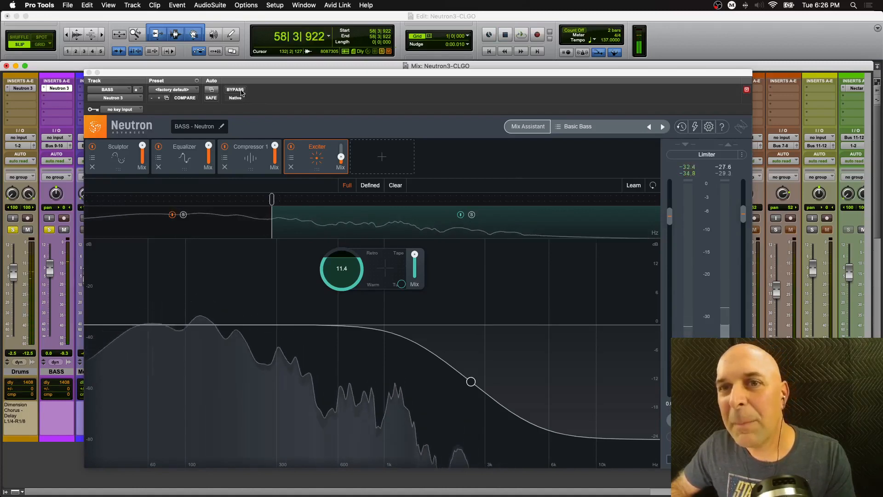
click(235, 90)
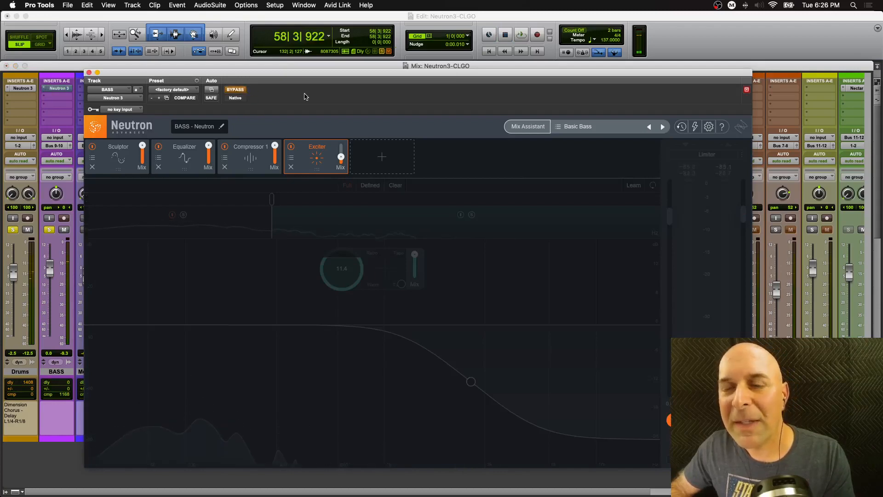
key(space)
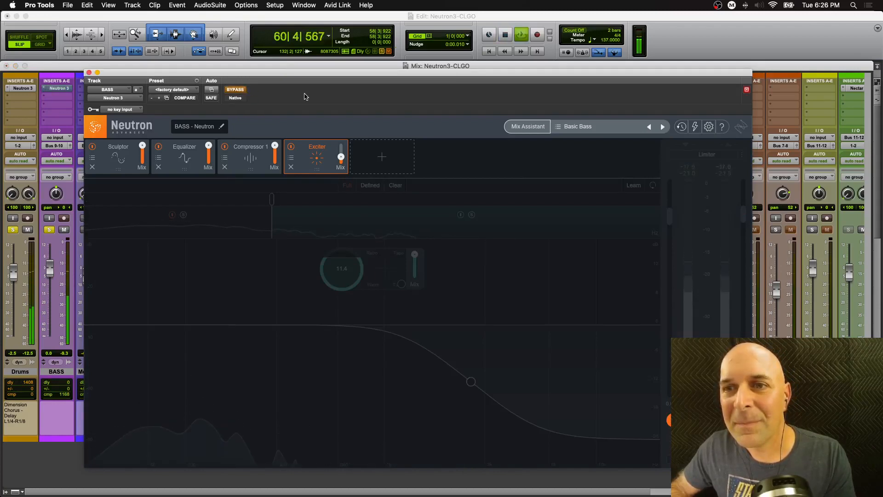
key(space)
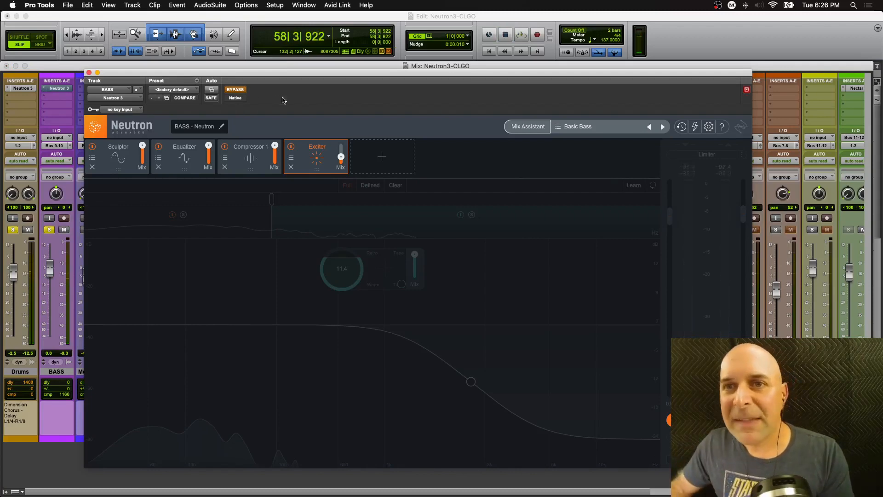
click(242, 92)
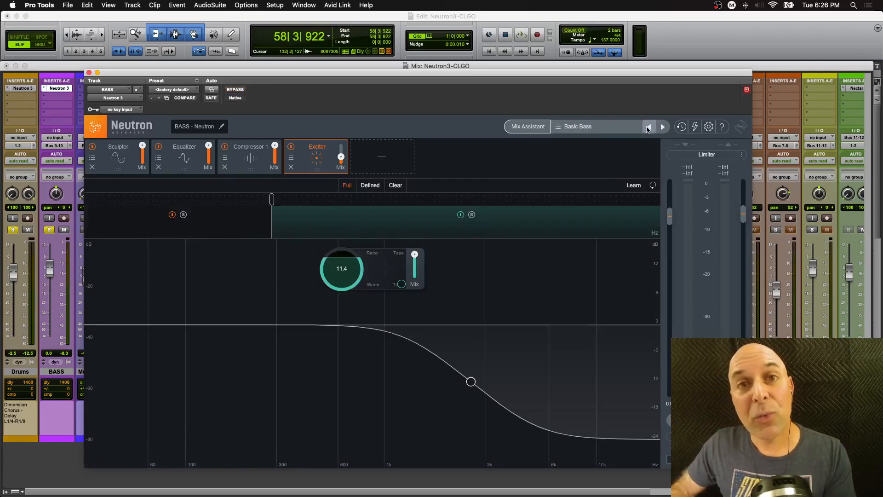
- Step forward through the preset list to load Big Round Bass and play the track
click(663, 126)
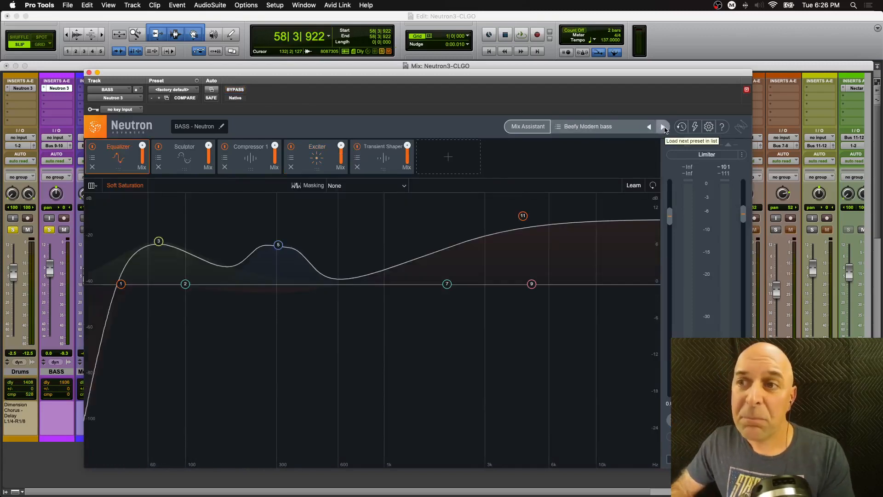
click(663, 127)
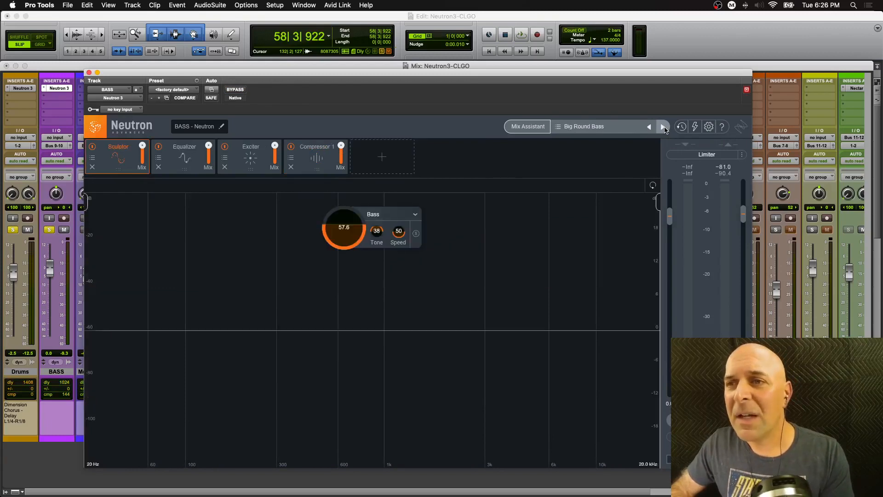
key(space)
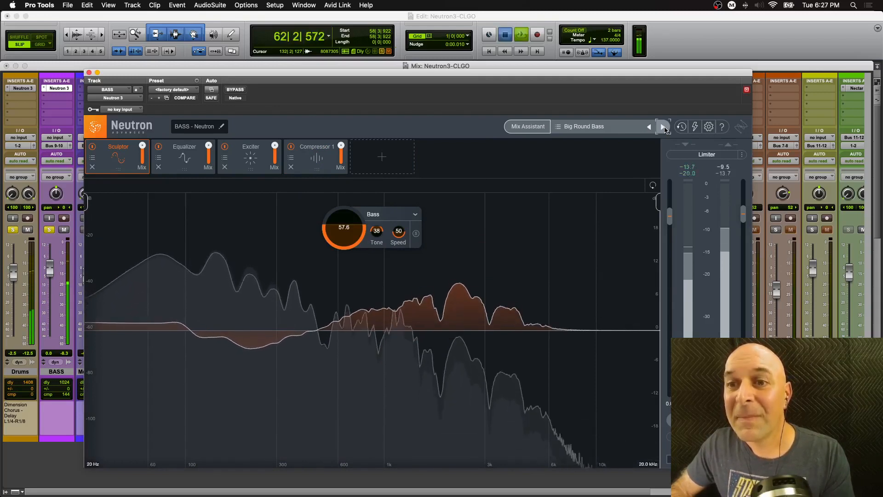
- Stop playback and raise the Exciter module's amount to about 5.8
key(space)
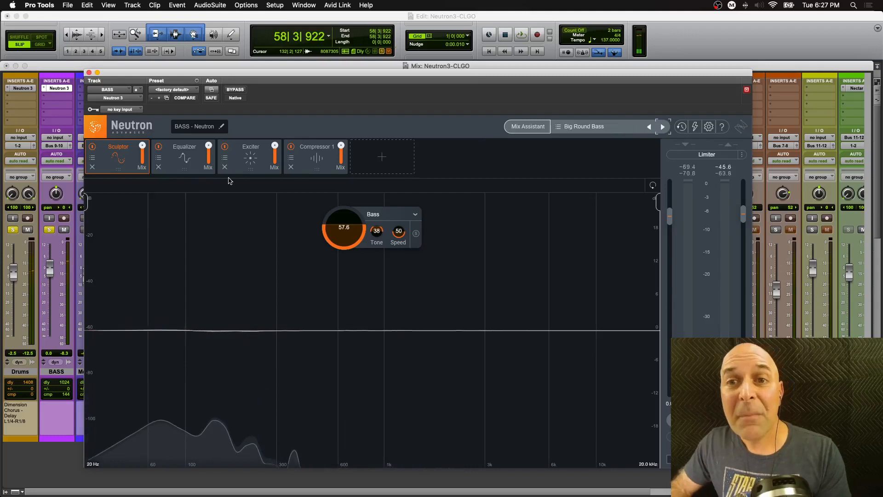
click(251, 173)
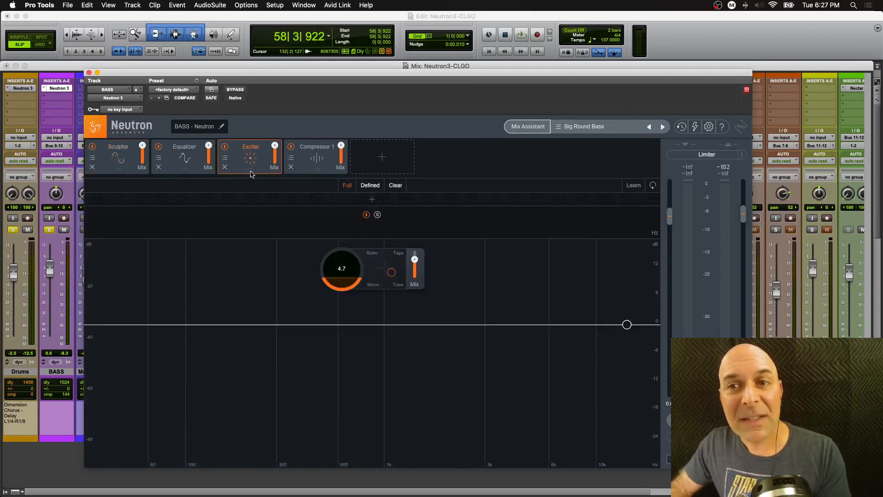
drag(348, 275, 348, 268)
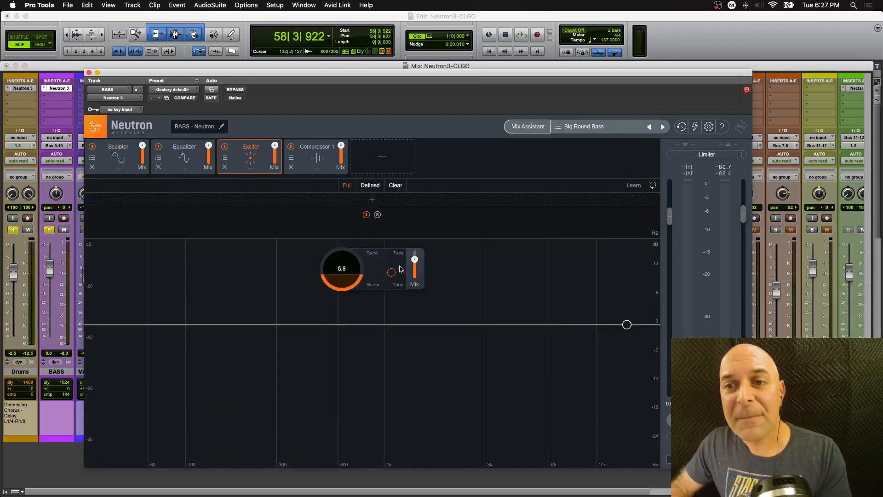
- Open the Equalizer module, select band 3, and briefly play the bass track
mouse_move(415, 261)
click(185, 171)
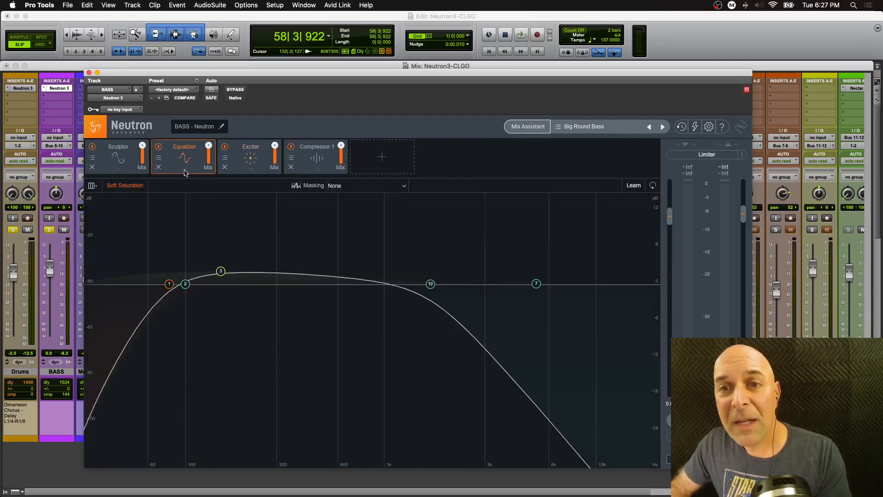
click(221, 275)
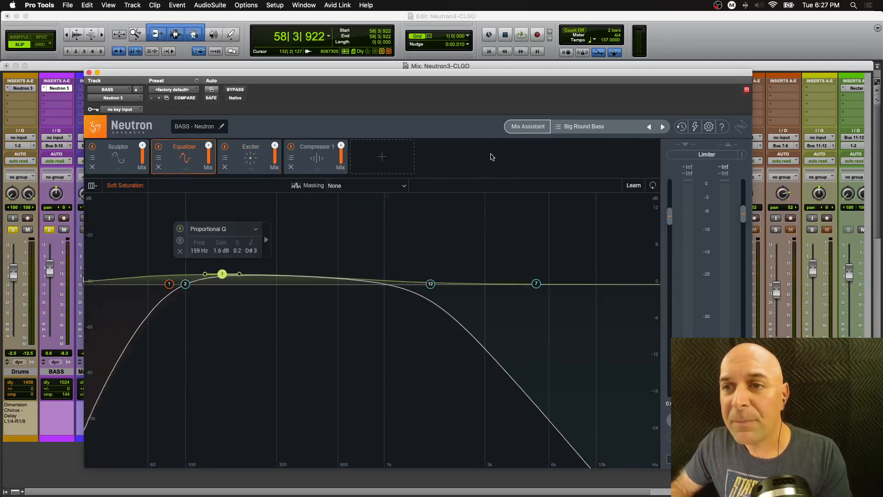
key(space)
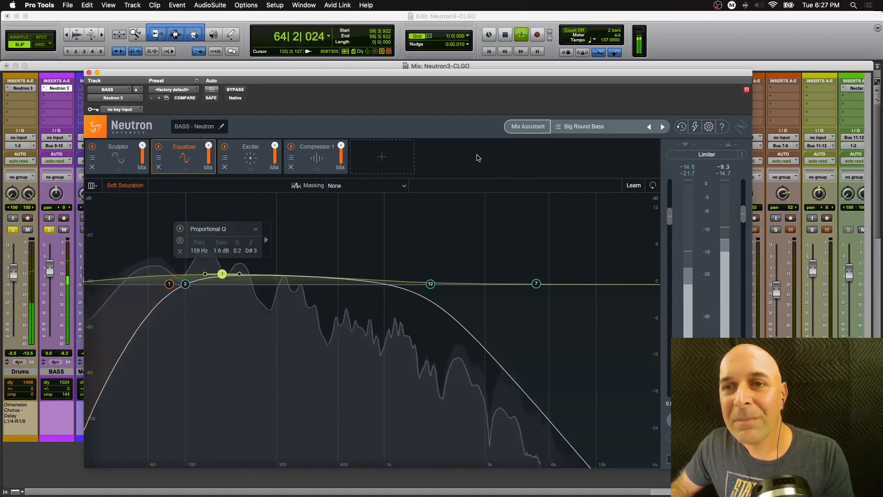
key(space)
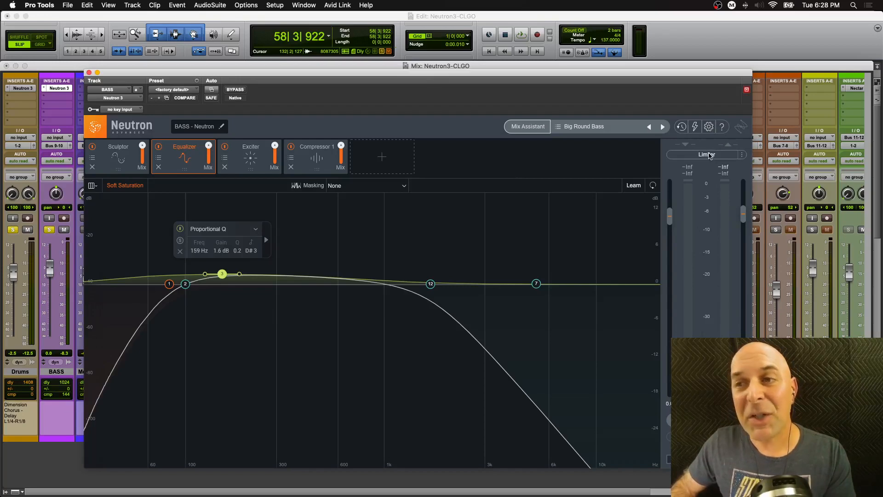
- Enable the Limiter module and inspect its Style and Mode options
click(710, 155)
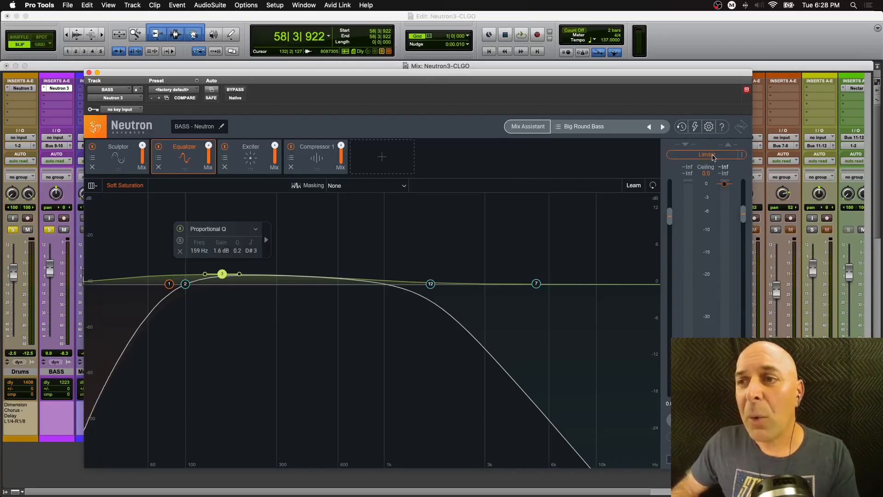
click(742, 156)
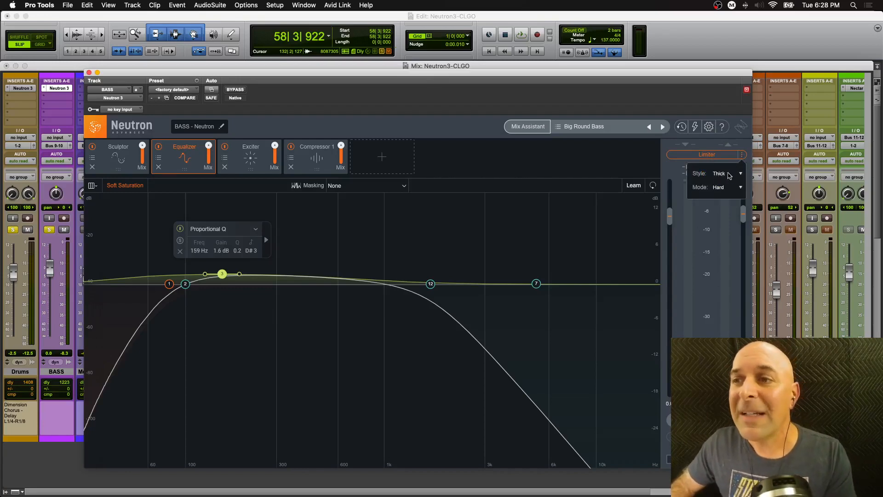
click(741, 173)
click(741, 174)
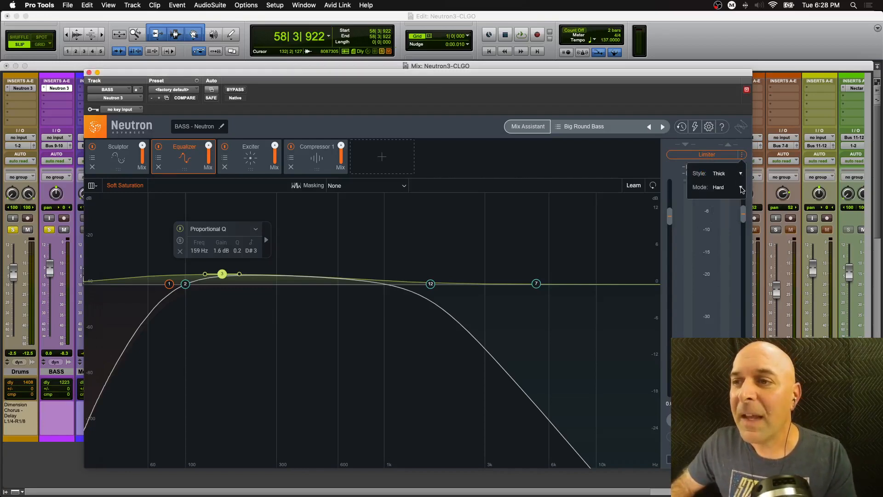
click(742, 188)
click(742, 189)
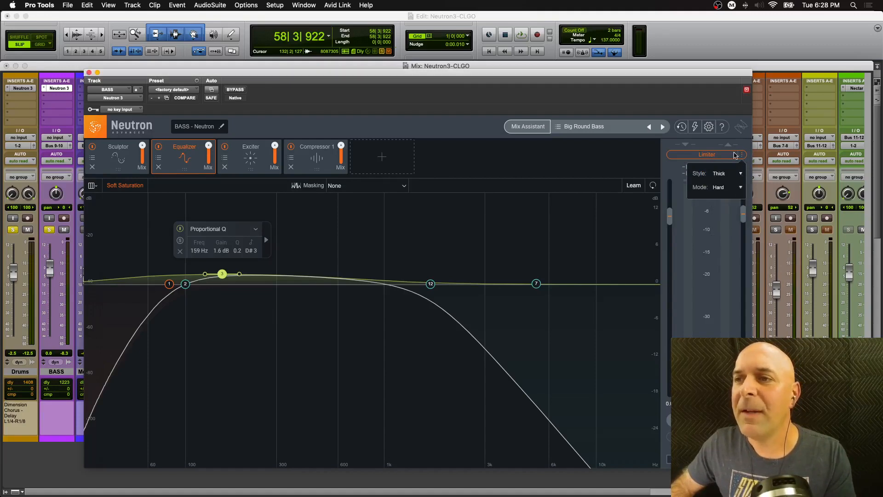
click(735, 155)
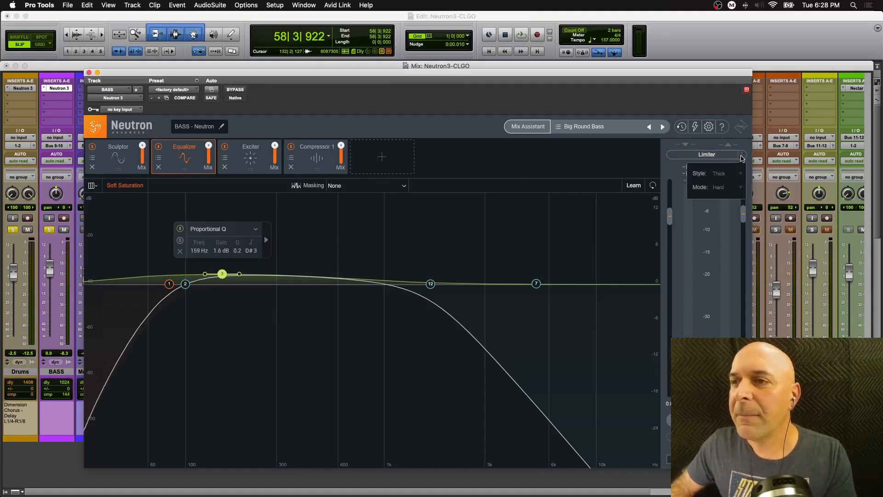
click(735, 155)
- Play the bass track and toggle the Limiter on and off to compare
key(space)
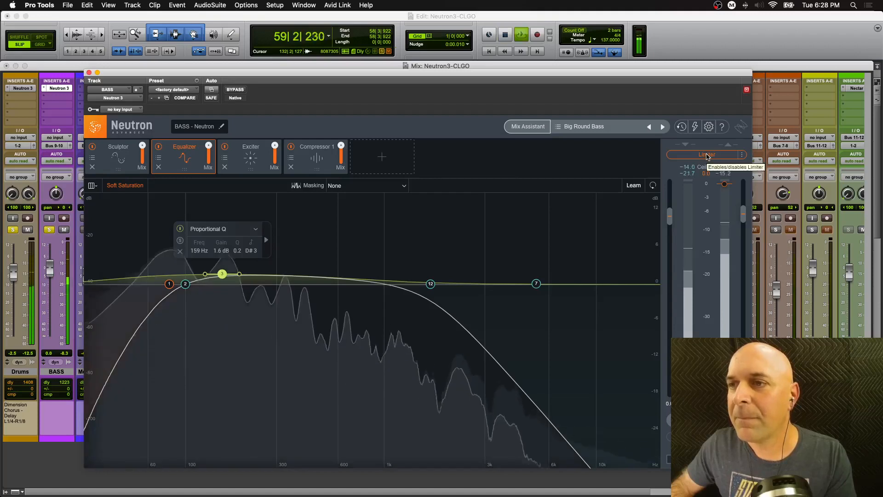
key(space)
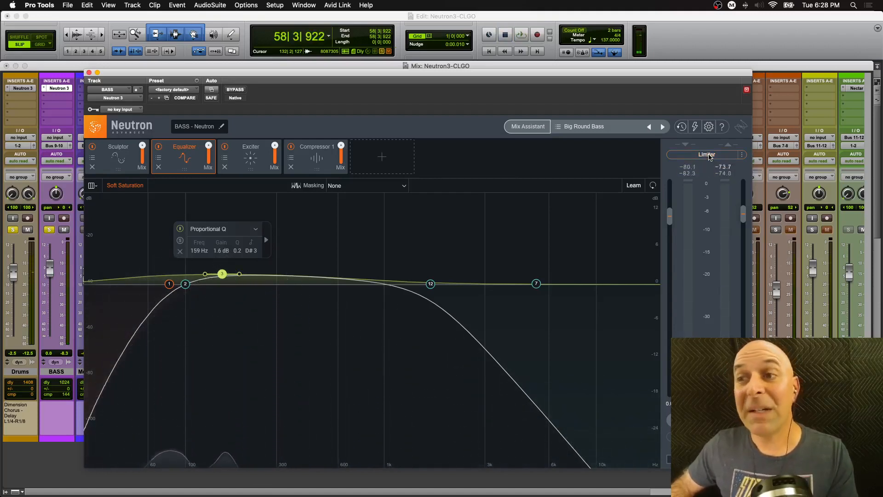
click(708, 154)
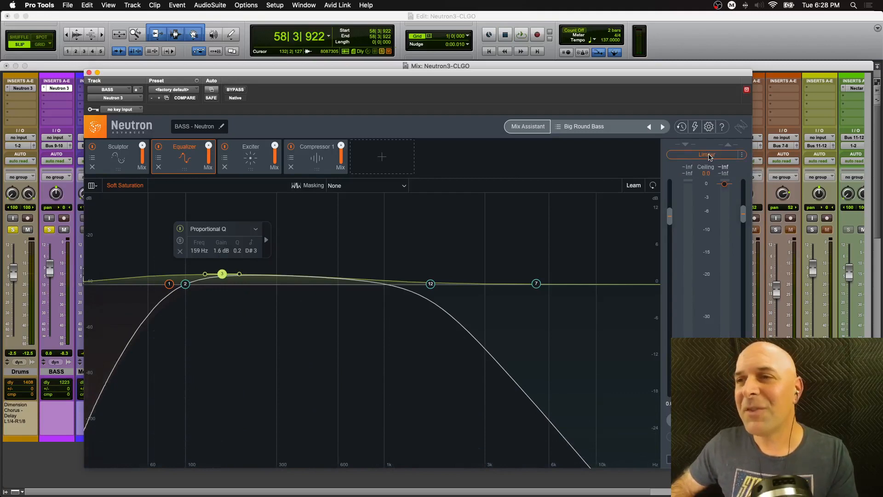
click(708, 154)
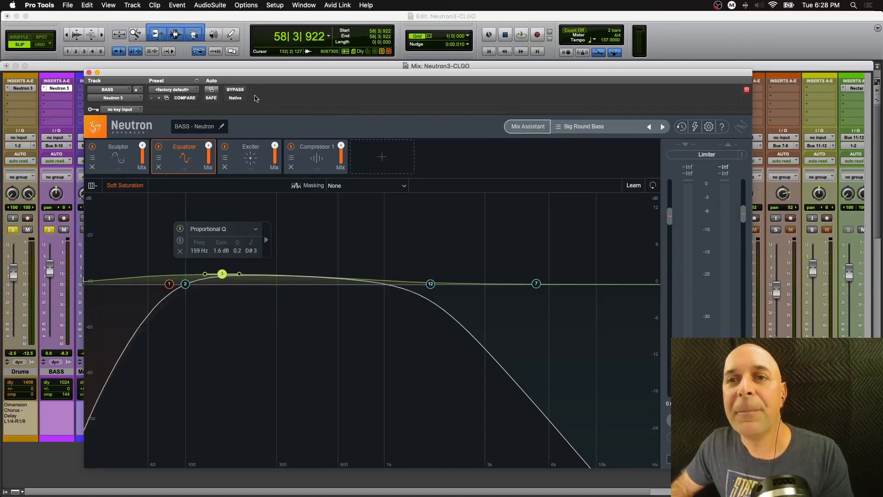
- Close the Neutron window and unsolo the Drums and BASS tracks
click(89, 73)
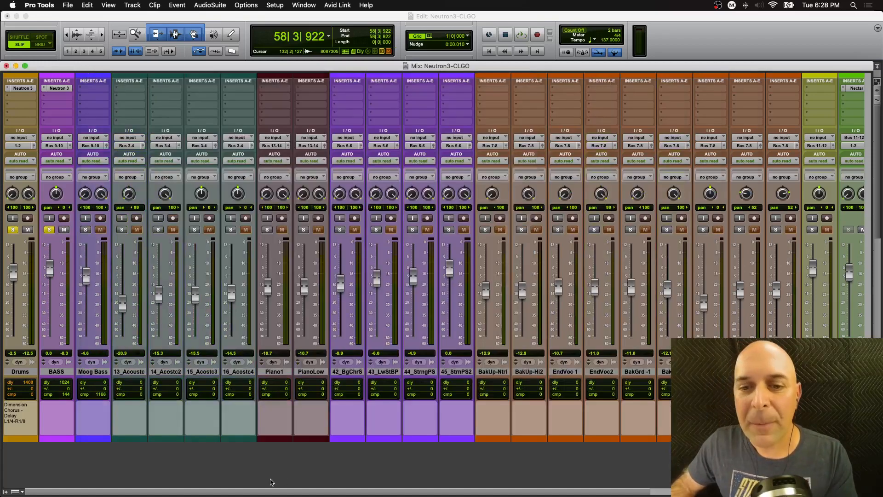
mouse_move(264, 493)
mouse_down()
mouse_move(463, 493)
mouse_move(255, 492)
mouse_up()
click(13, 230)
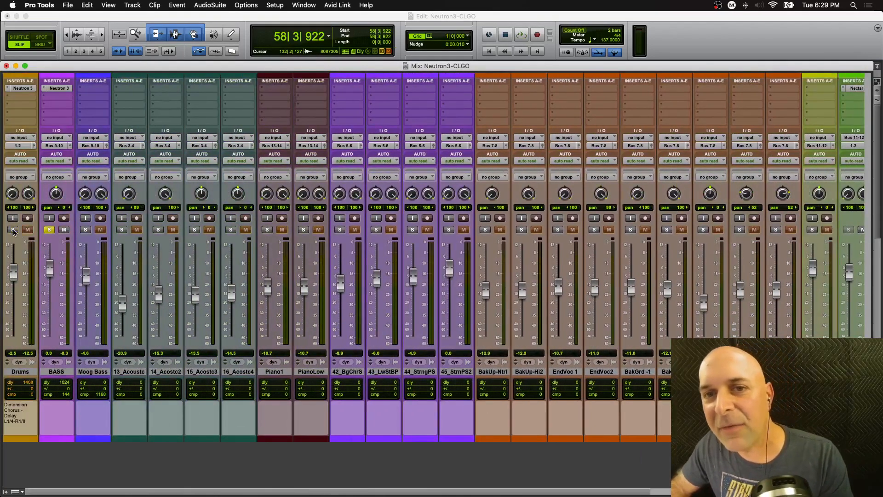
click(50, 230)
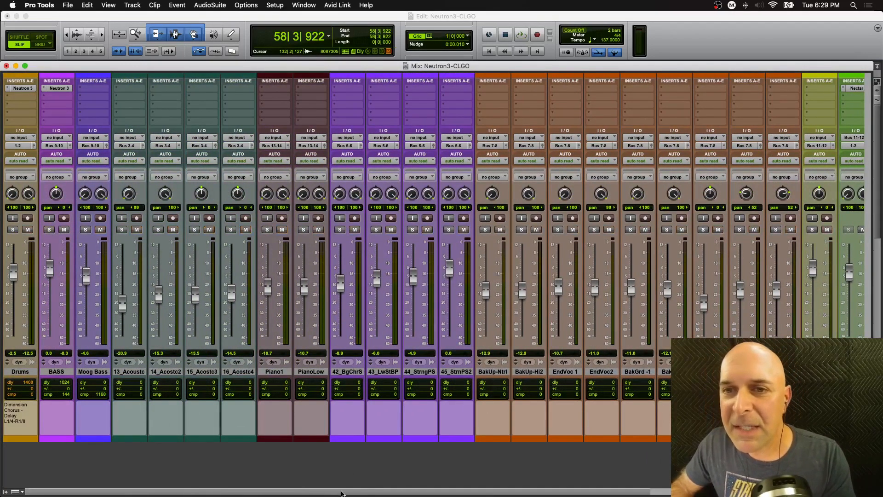
- Solo the four acoustic guitar tracks, 13_Acoustc through 16_Acostc4
click(194, 229)
click(122, 230)
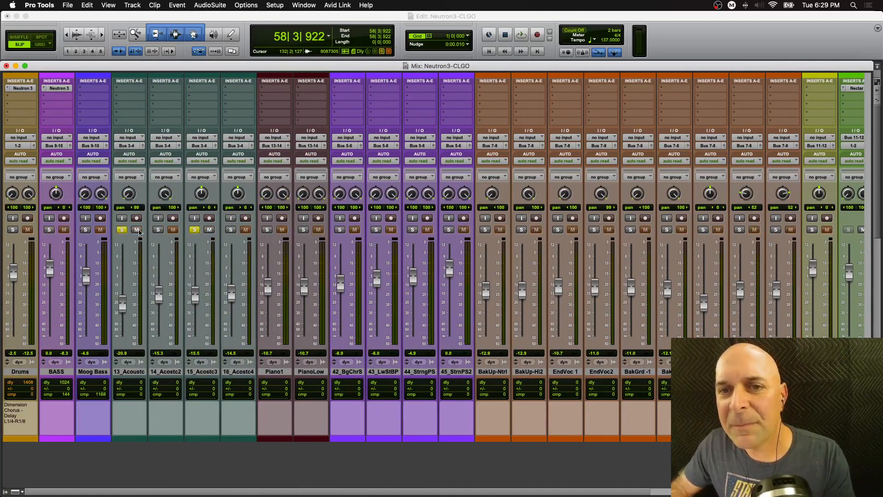
click(158, 230)
click(230, 230)
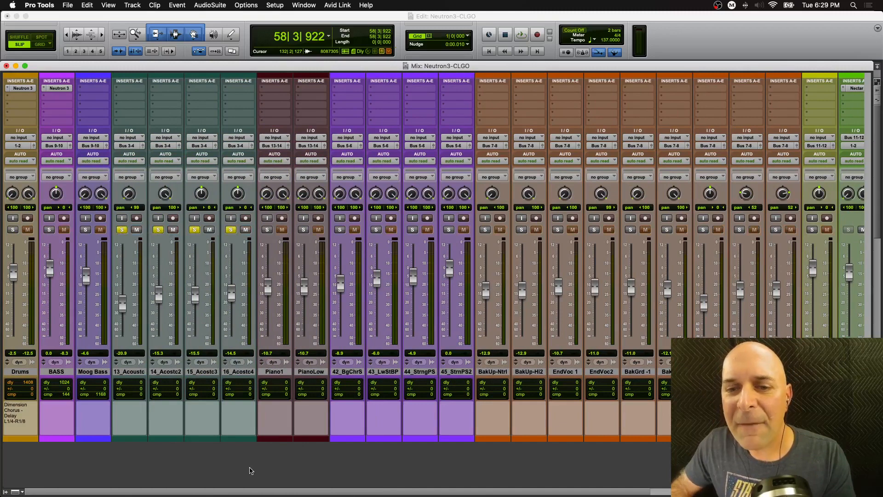
- Play the mix and raise the Acoustics bus fader to about +2.6 dB
drag(243, 491, 367, 494)
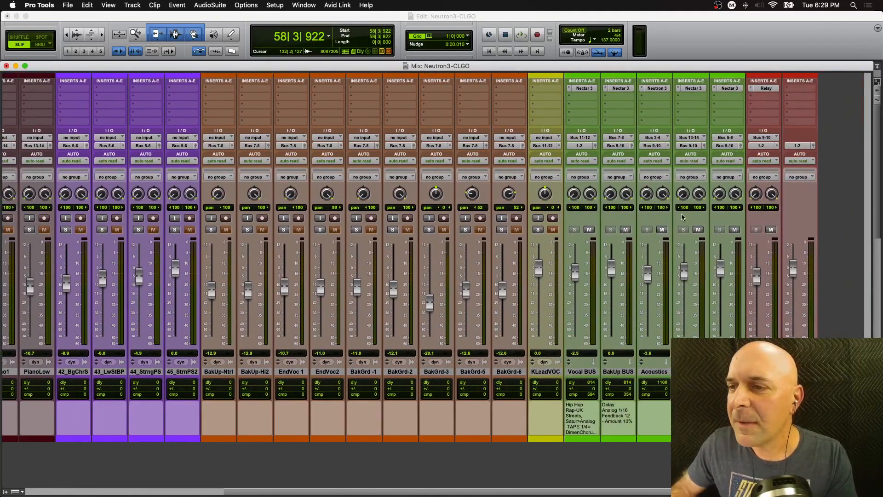
key(space)
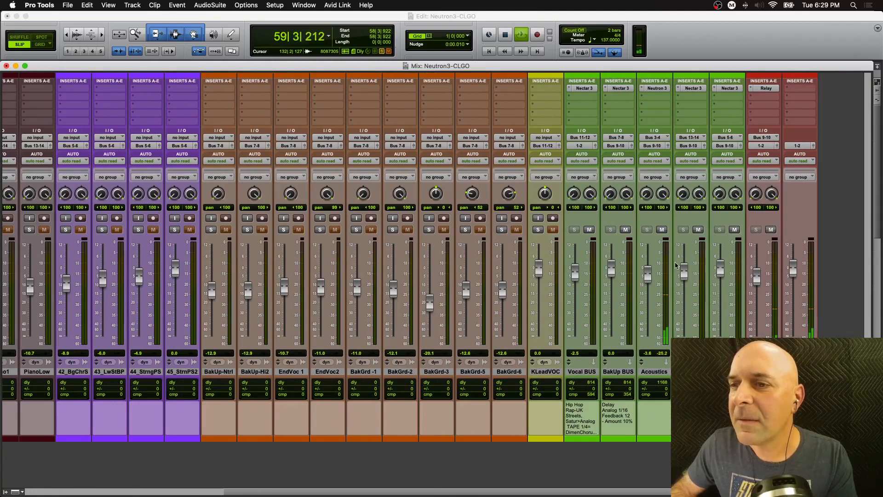
drag(648, 281, 647, 275)
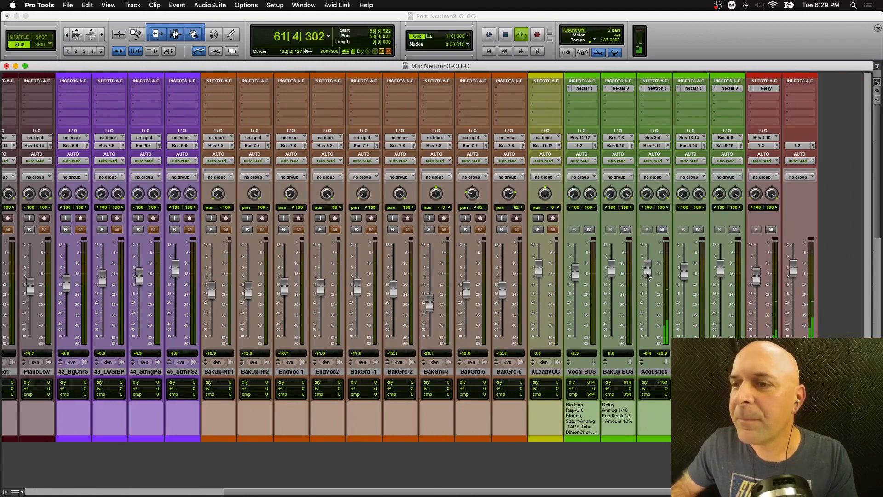
drag(647, 276, 650, 271)
key(space)
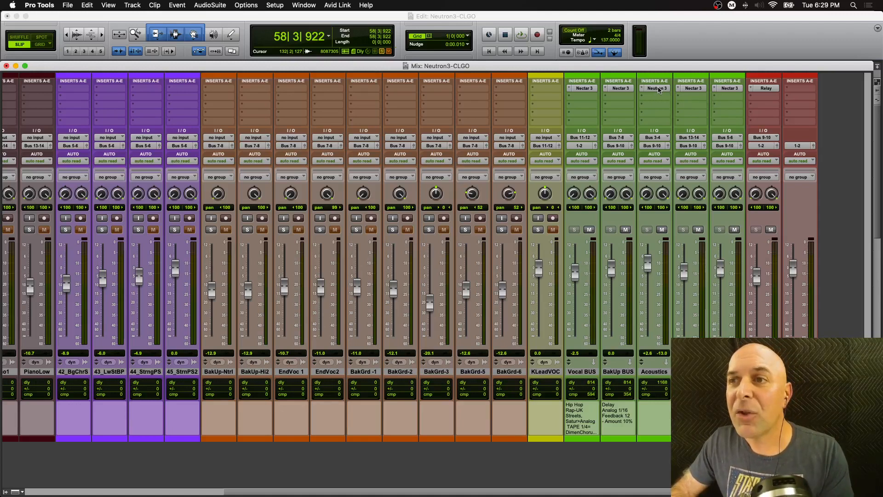
- Open Neutron on the Acoustics bus and remove its Compressor 1, Transient Shaper, Equalizer and Sculptor modules
click(658, 89)
drag(401, 77, 499, 88)
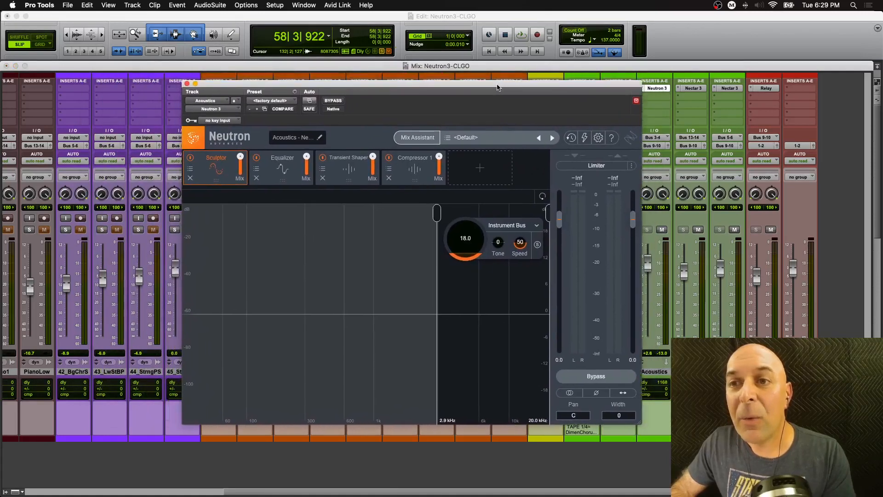
click(389, 179)
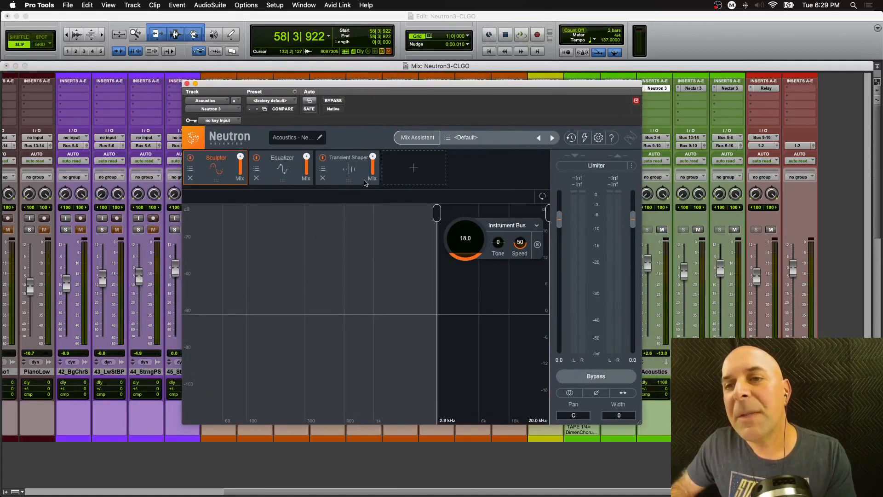
click(323, 178)
click(256, 179)
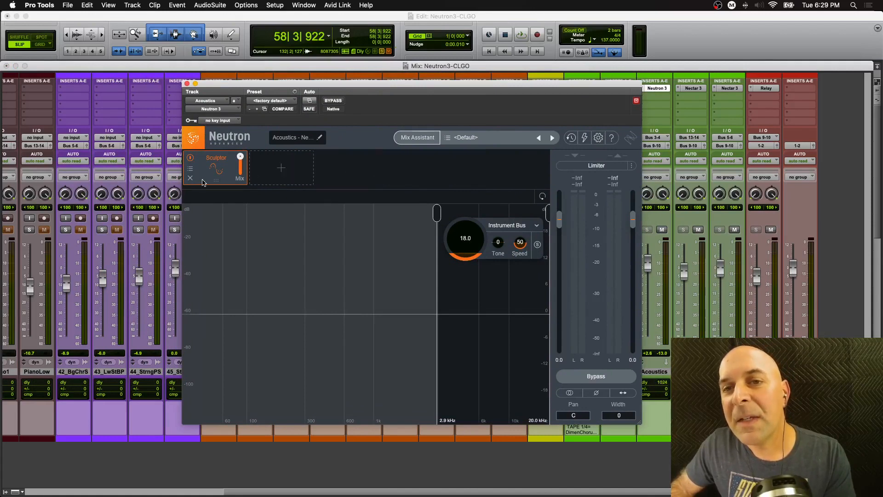
click(190, 178)
- Enlarge the Neutron window, bypass the plugin, and play the acoustic guitars
drag(332, 83, 255, 63)
drag(565, 405, 847, 478)
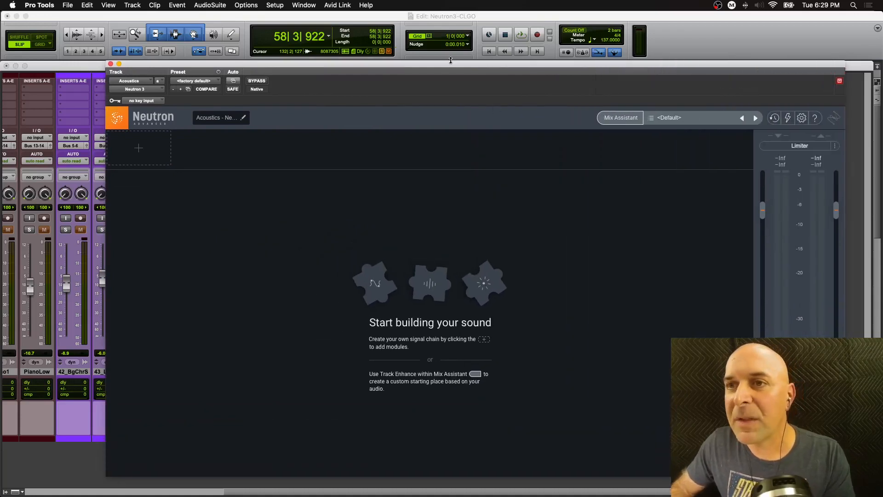
drag(450, 64, 412, 64)
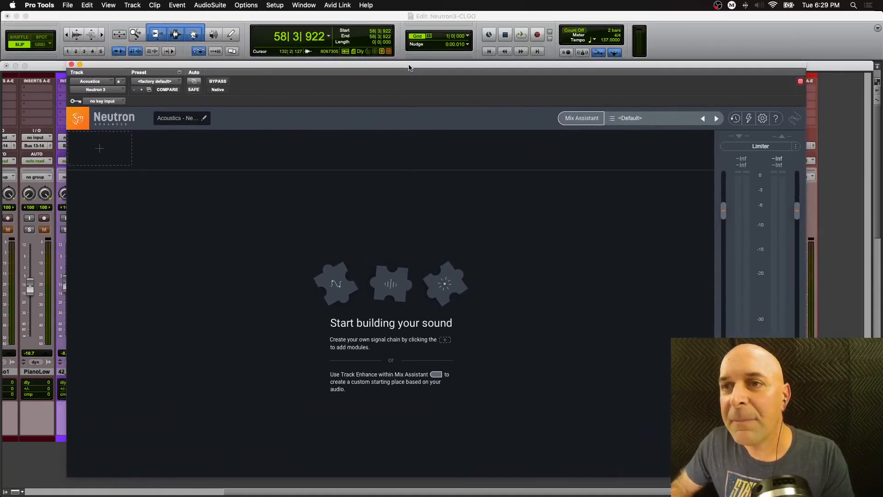
click(225, 81)
key(space)
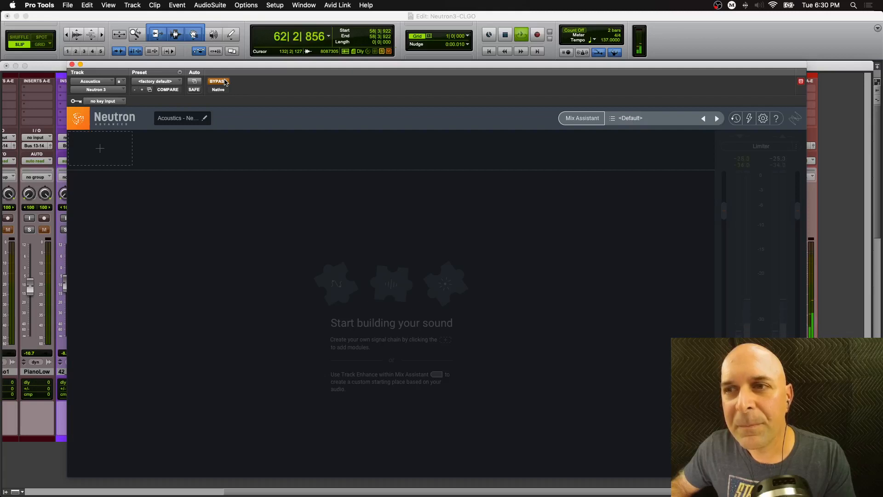
key(space)
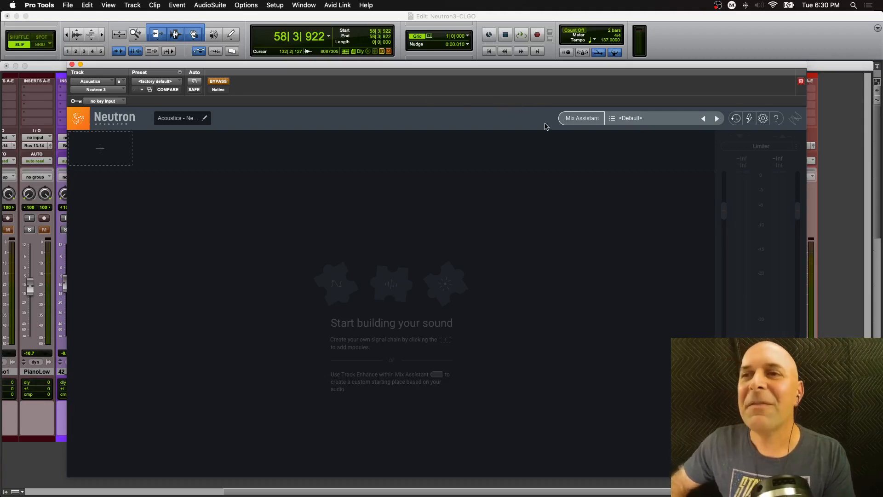
- Start Mix Assistant's Track Enhance on the Acoustics bus, choosing Acoustic Guitar as instrument and Upfront style
click(576, 121)
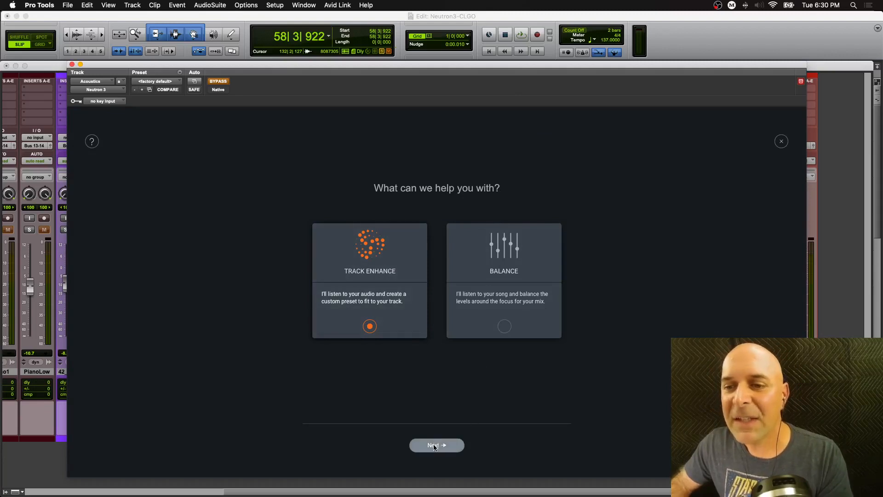
click(433, 445)
click(457, 210)
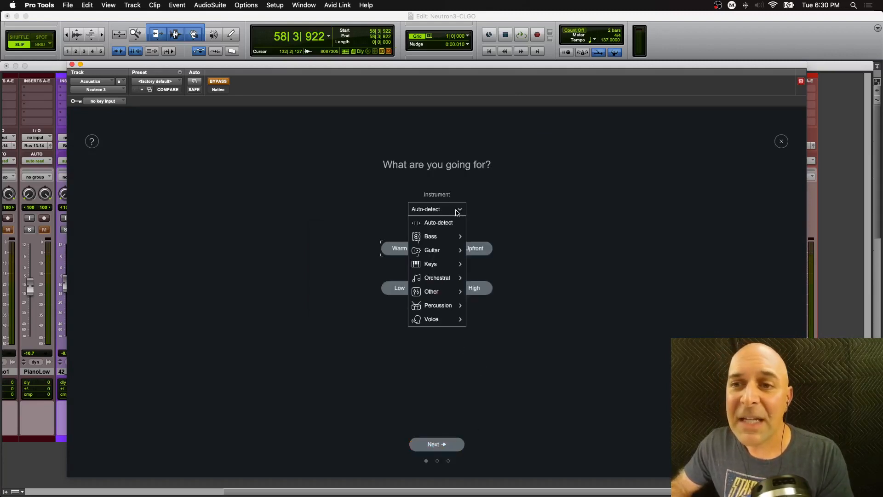
mouse_move(453, 249)
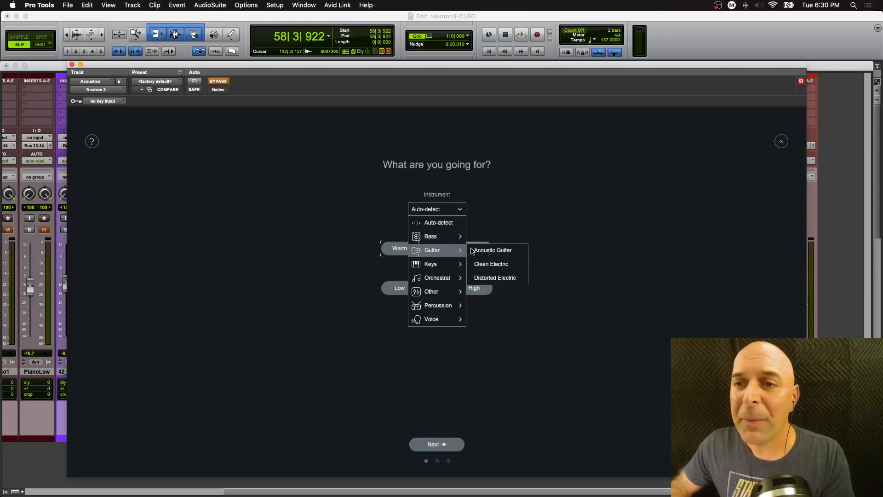
click(496, 251)
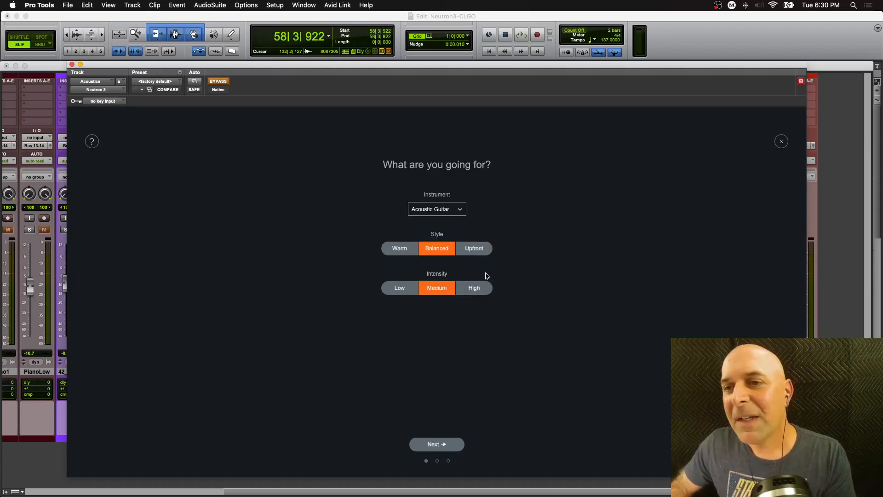
click(473, 251)
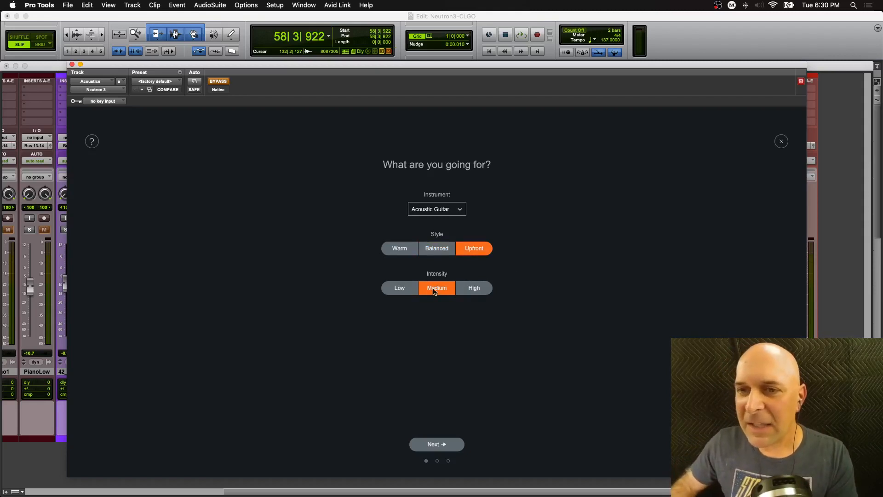
- Play the acoustics so Track Assistant analyzes them, then stop and accept the suggested module chain
click(440, 444)
key(space)
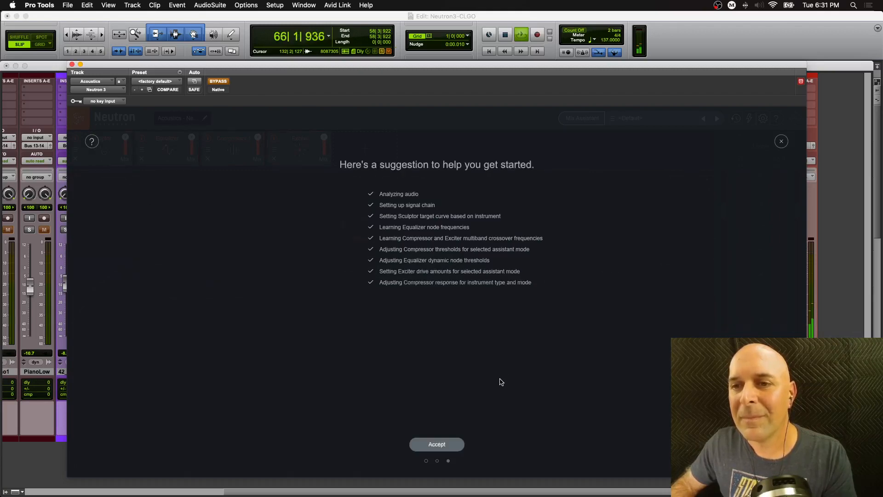
key(space)
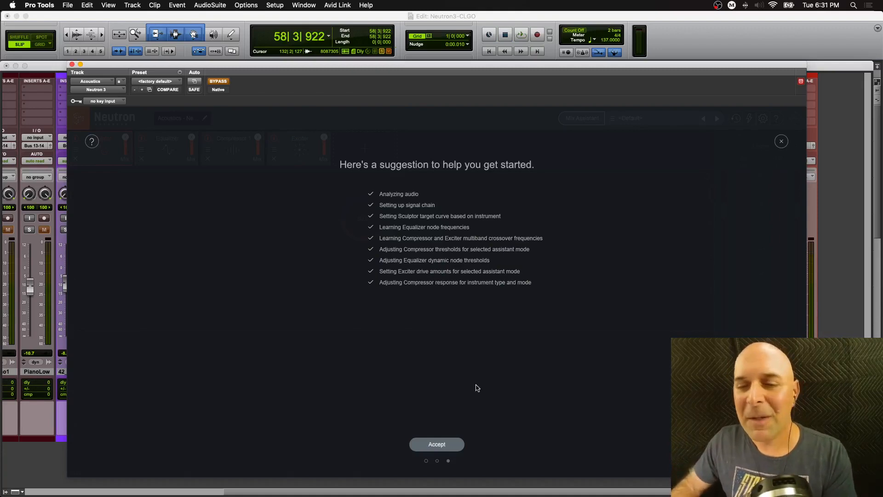
click(445, 444)
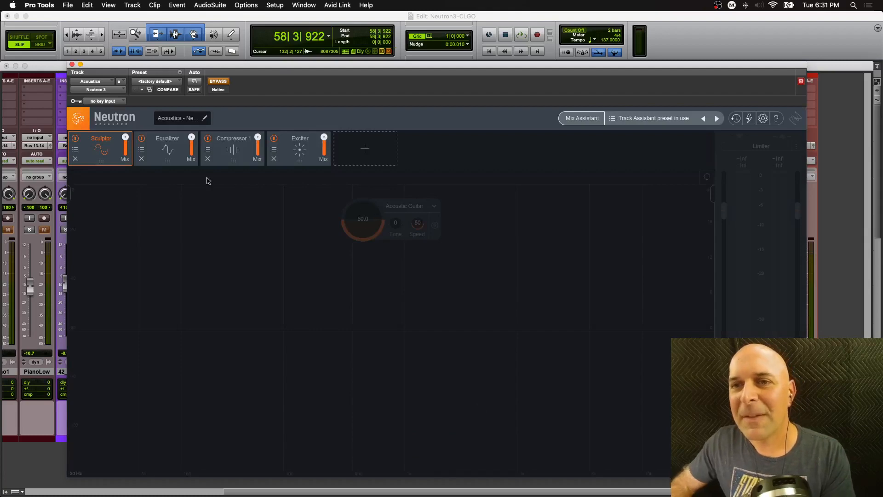
- Turn off the plugin bypass and inspect the Sculptor, Equalizer, Compressor 1 and Exciter modules
click(168, 161)
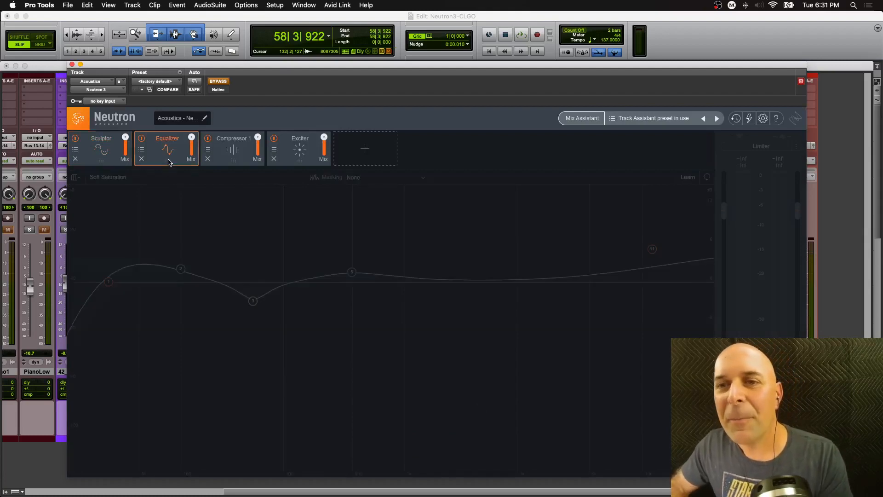
click(217, 83)
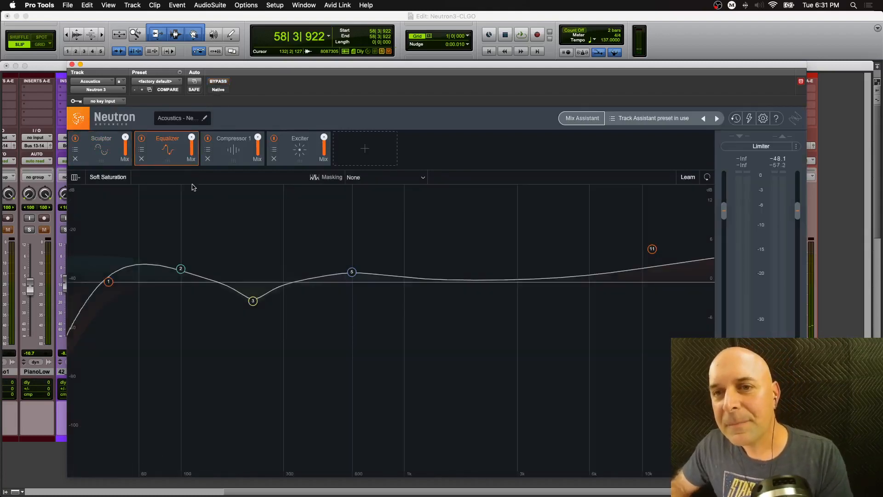
click(104, 163)
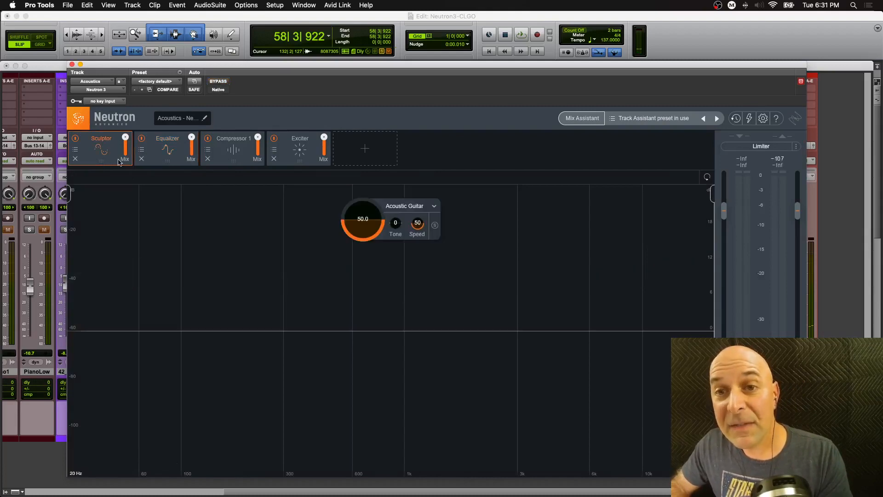
click(172, 161)
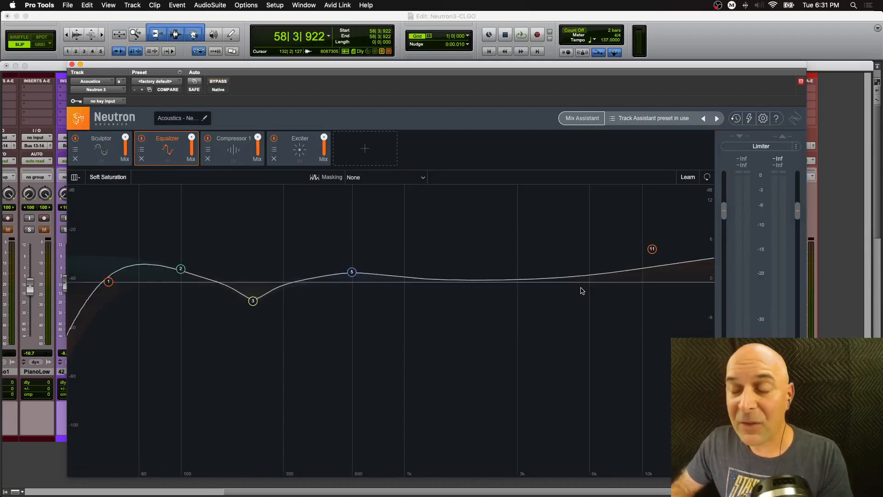
click(243, 163)
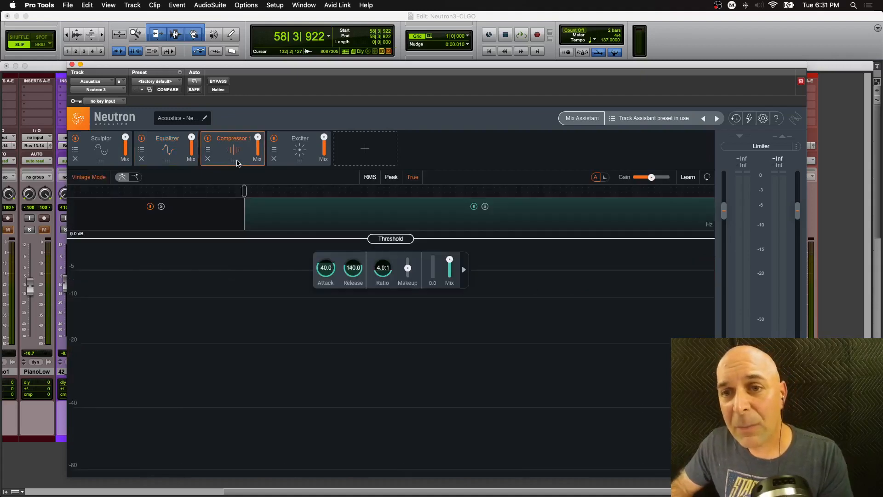
click(293, 162)
click(110, 162)
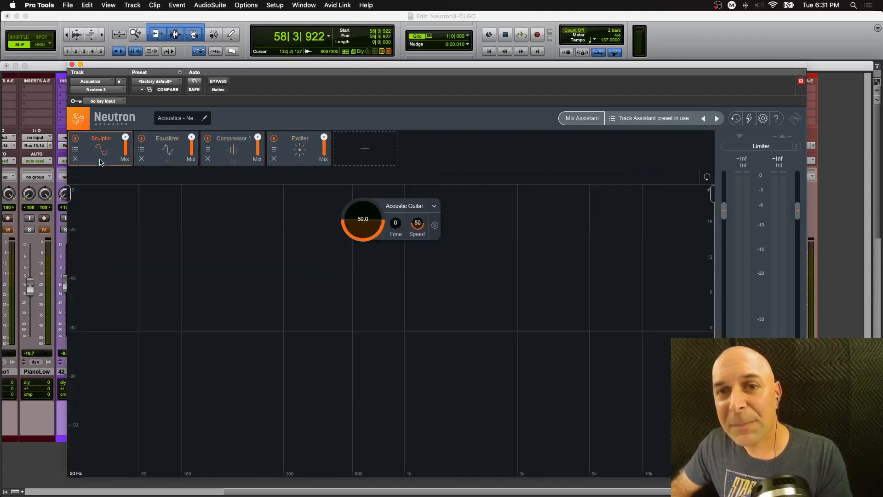
- Play the guitars while toggling the plugin bypass on and off to compare
key(space)
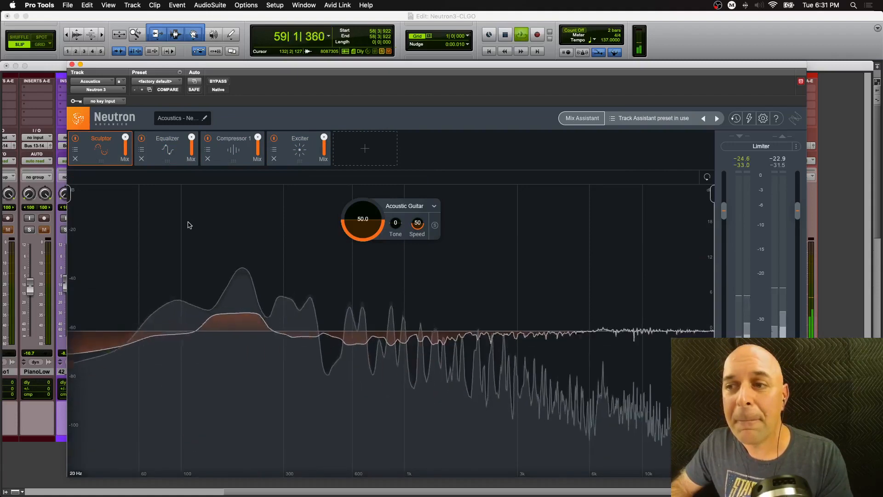
click(226, 82)
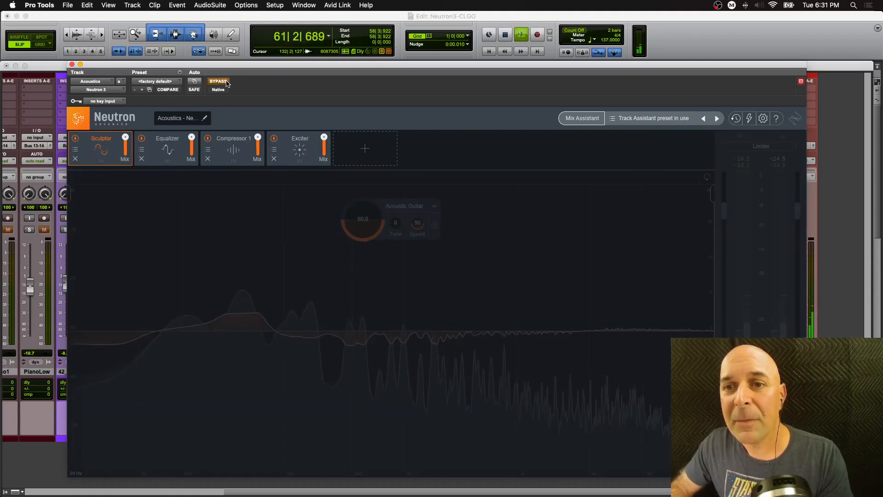
click(226, 82)
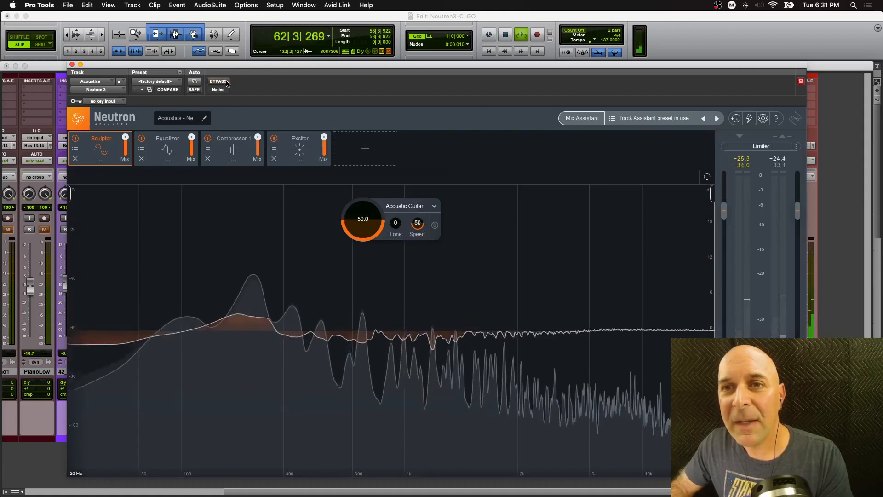
key(space)
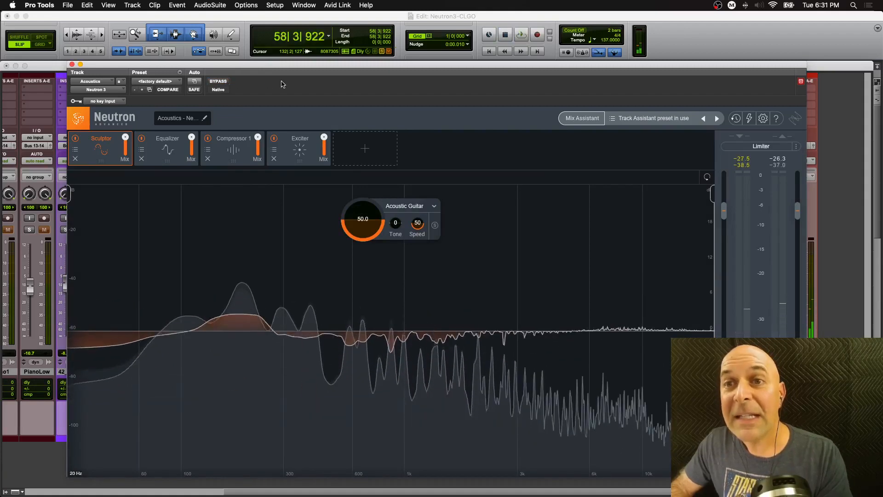
- In Compressor 1, lower the threshold to about -36.5 dB and set the attack to 1.6 during playback
click(229, 162)
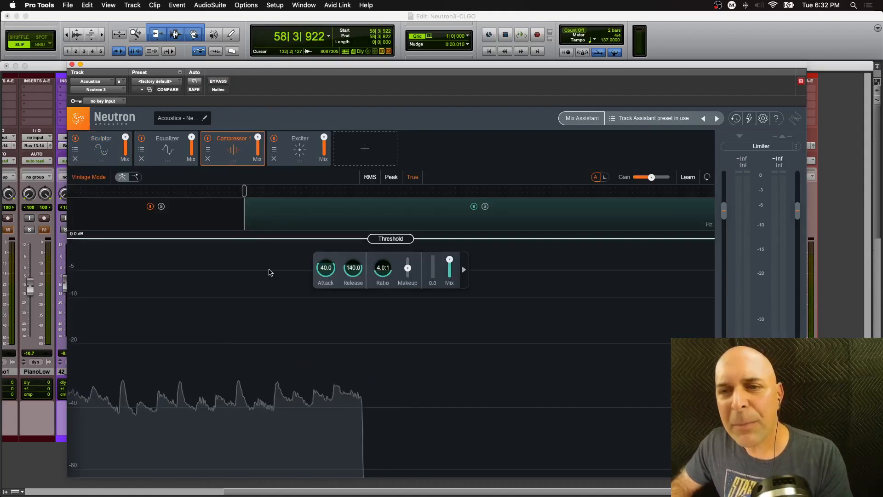
key(space)
drag(374, 243, 410, 428)
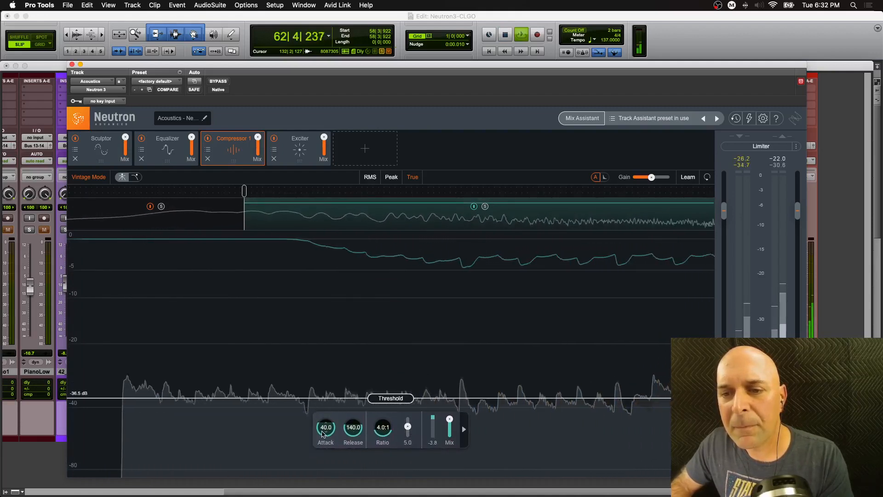
drag(323, 429, 324, 472)
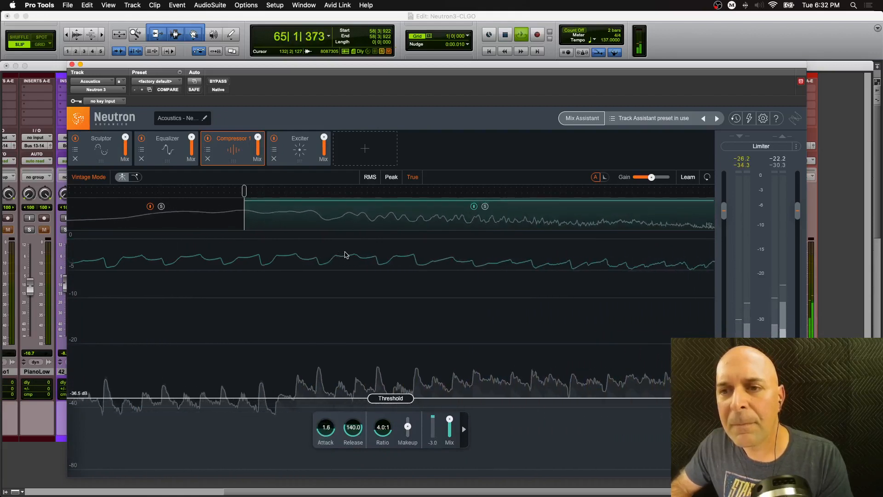
key(space)
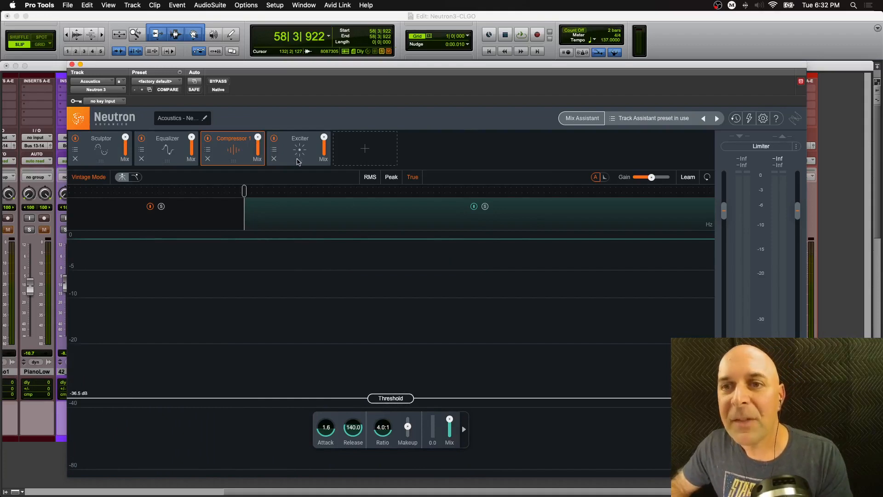
- In the Exciter, raise the drive amount to 6.6 and move the blend point to the Retro corner
click(298, 159)
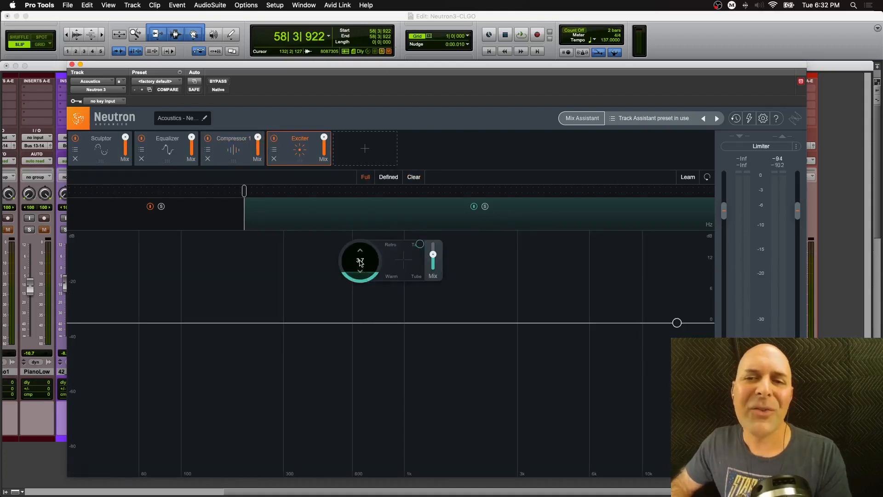
key(space)
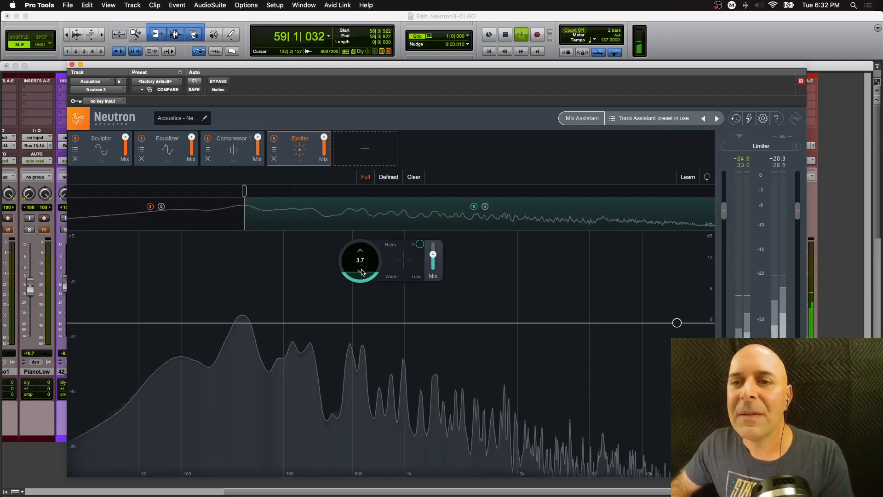
drag(361, 270, 360, 253)
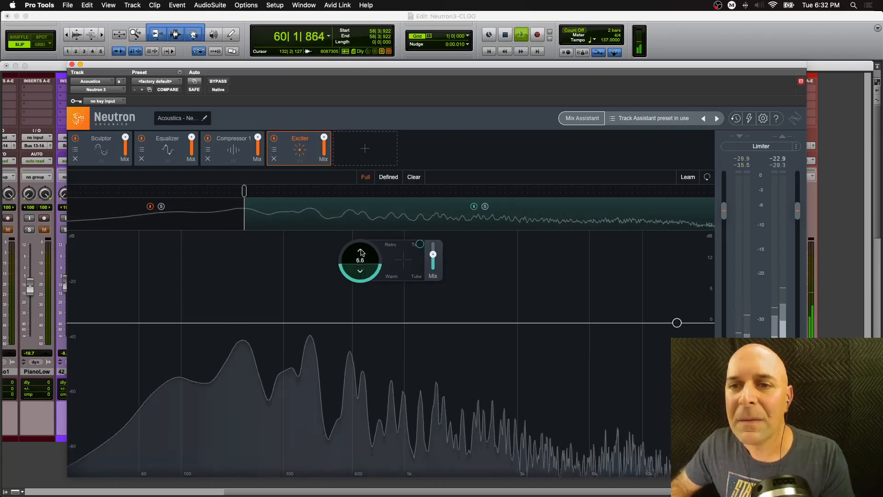
drag(419, 246, 389, 247)
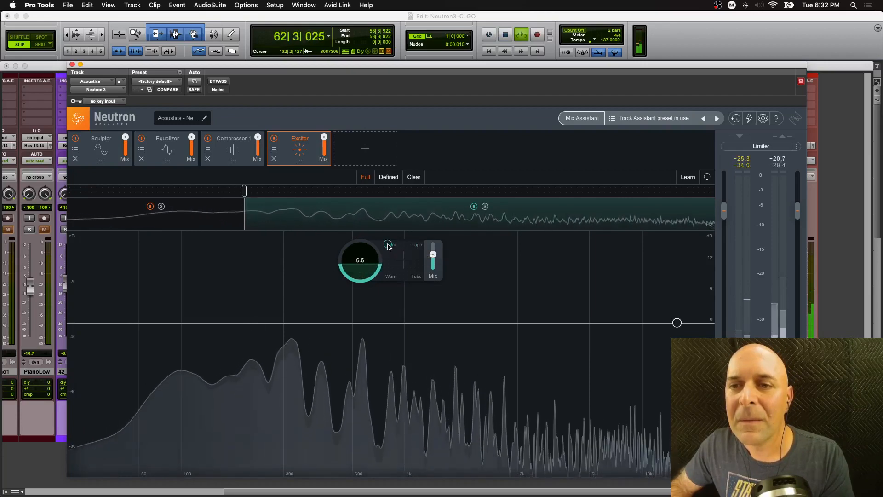
key(space)
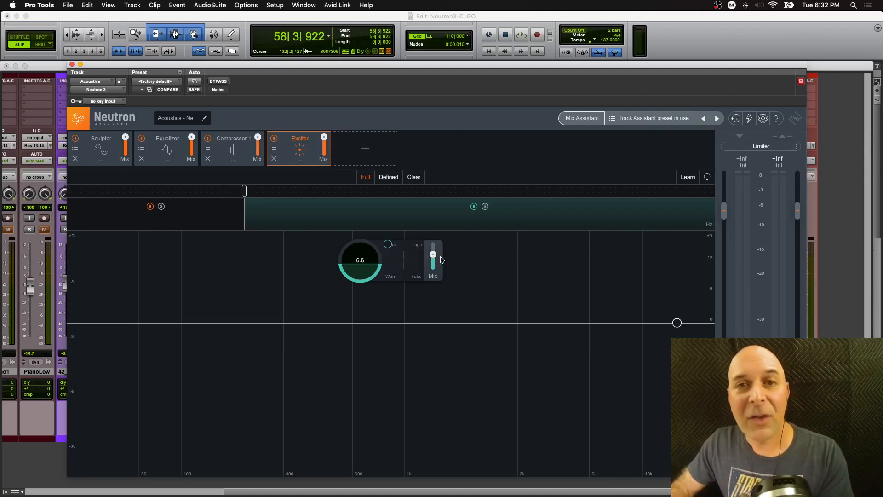
- Raise the Exciter's Mix slider slightly while listening to playback
mouse_move(439, 250)
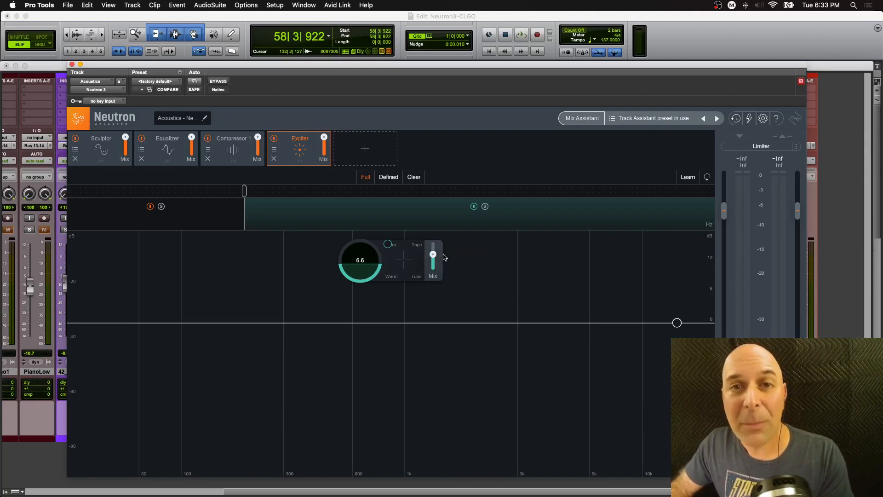
key(space)
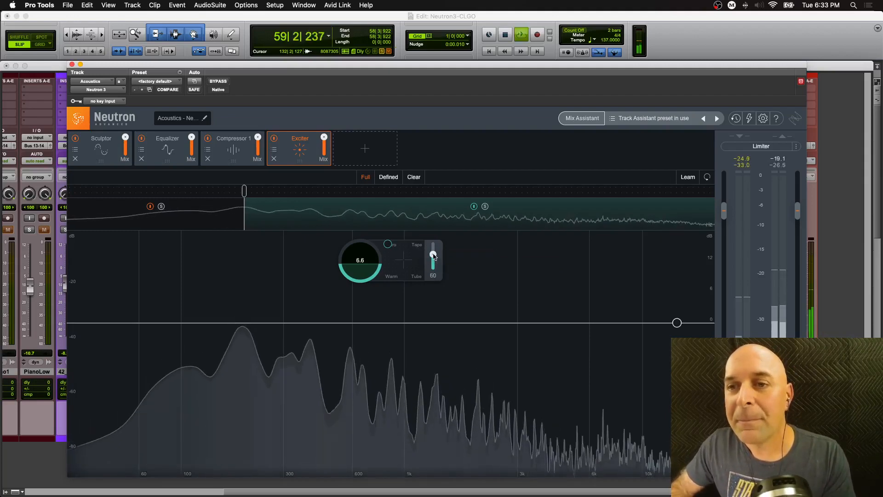
mouse_move(434, 256)
mouse_down()
mouse_move(435, 241)
mouse_move(433, 251)
mouse_up()
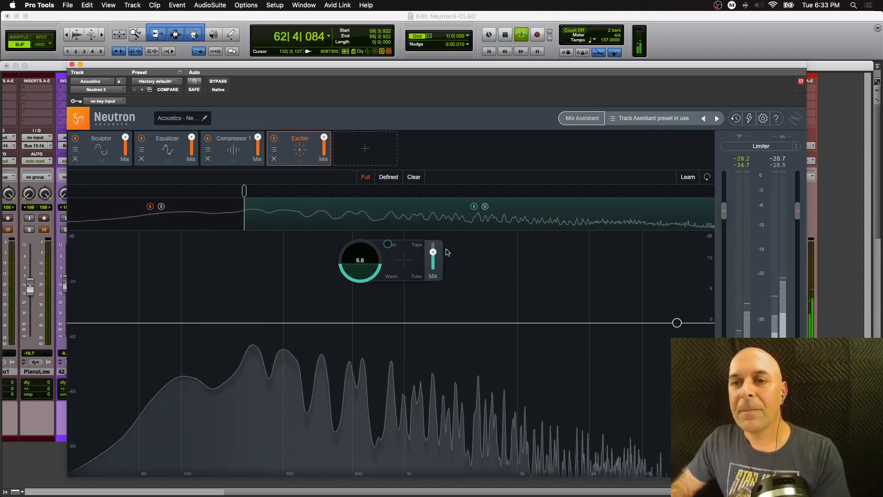
key(space)
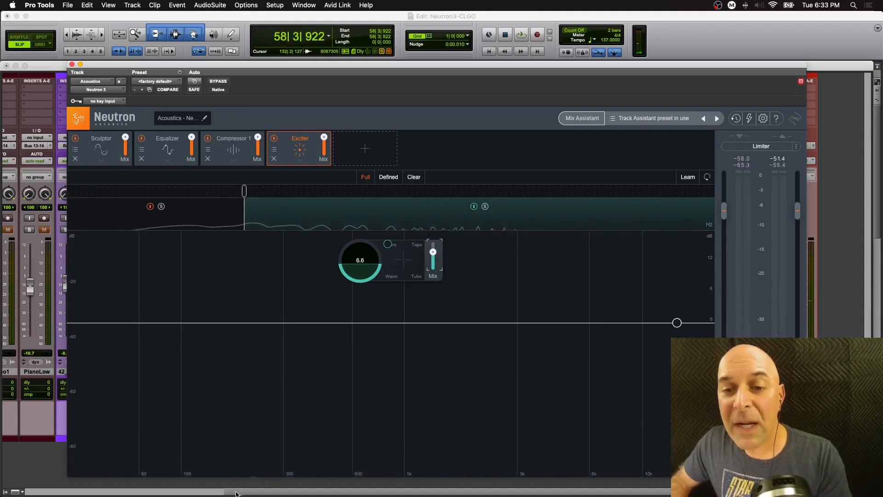
- Solo the Drums track and play it together with the acoustic guitars
drag(237, 492, 27, 479)
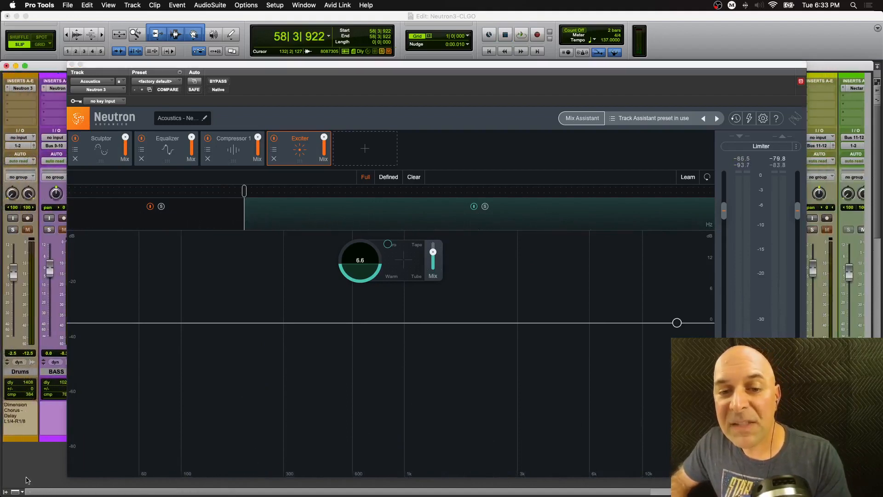
click(13, 230)
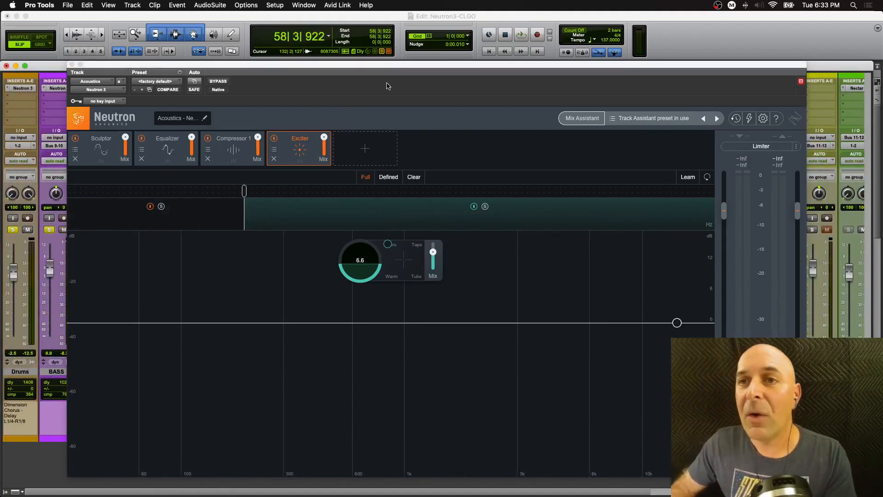
key(space)
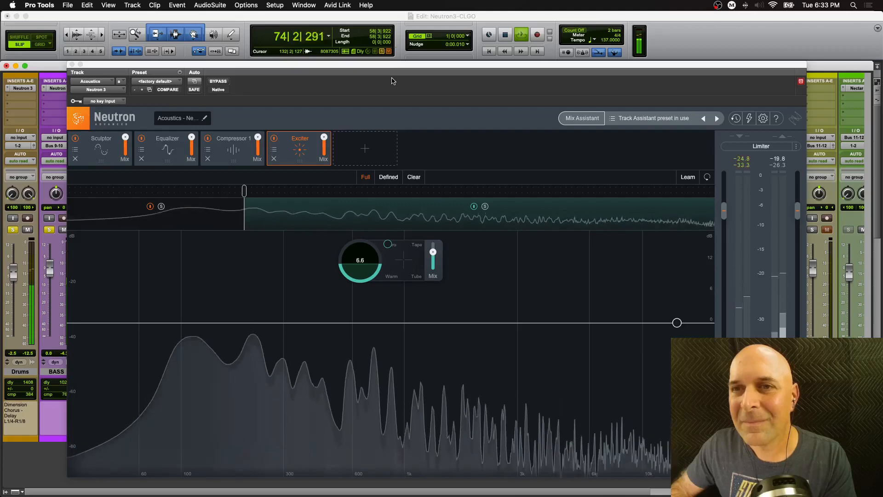
key(space)
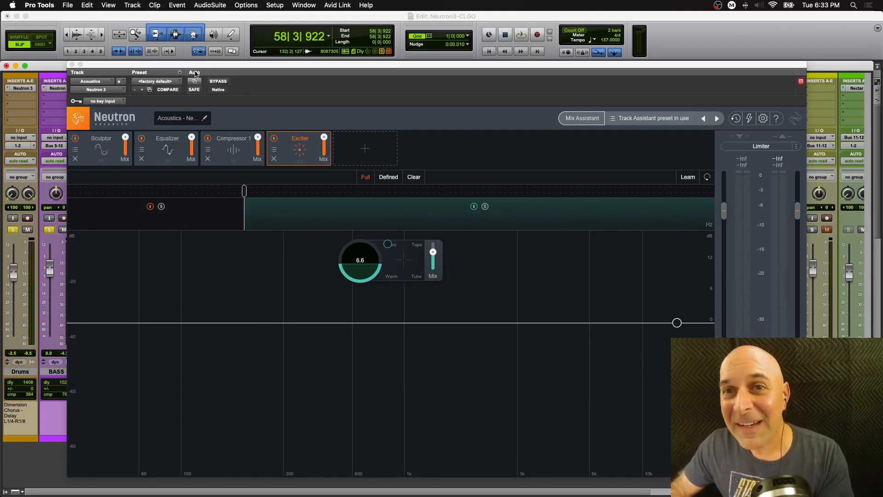
- Compare the acoustic guitar bus's Neutron chain bypassed and active during playback
click(218, 82)
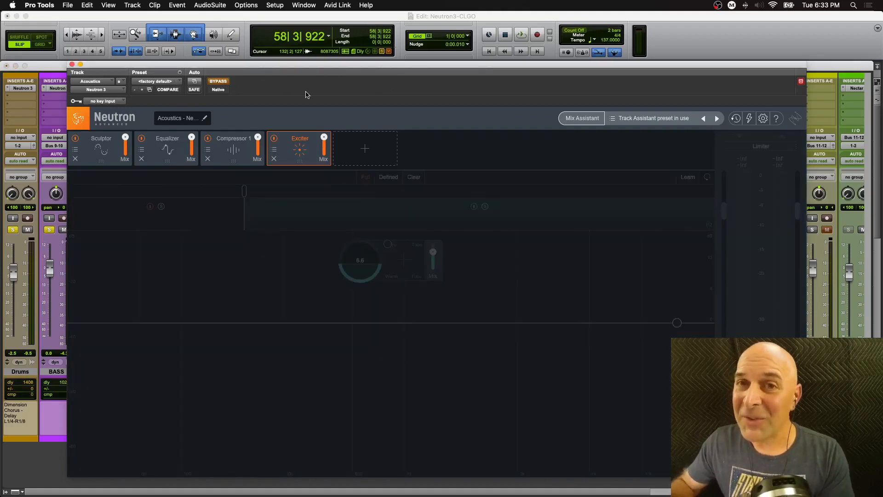
key(space)
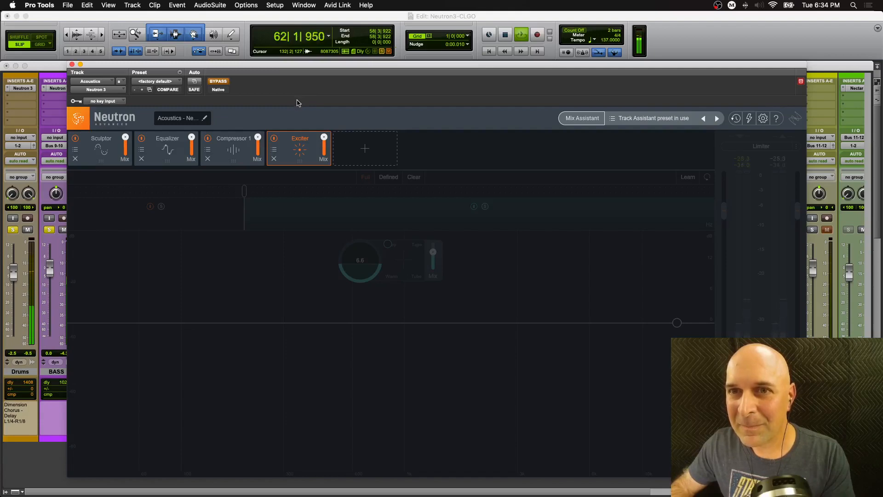
key(space)
click(219, 81)
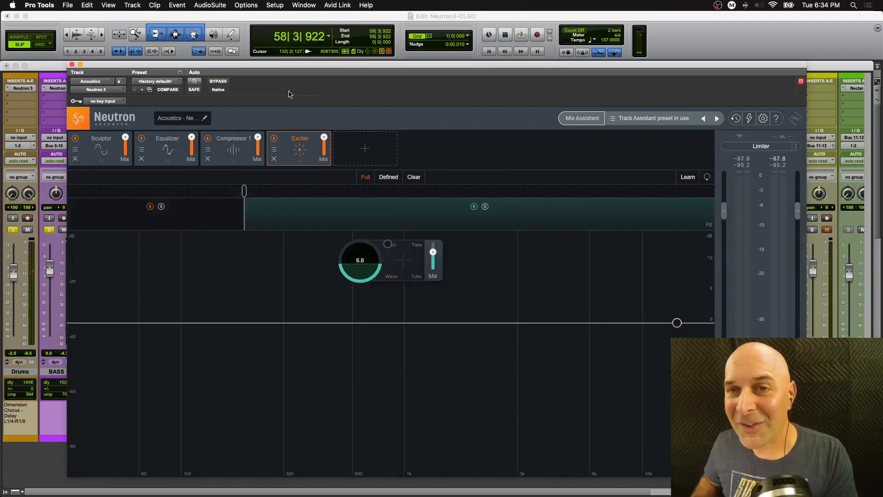
key(space)
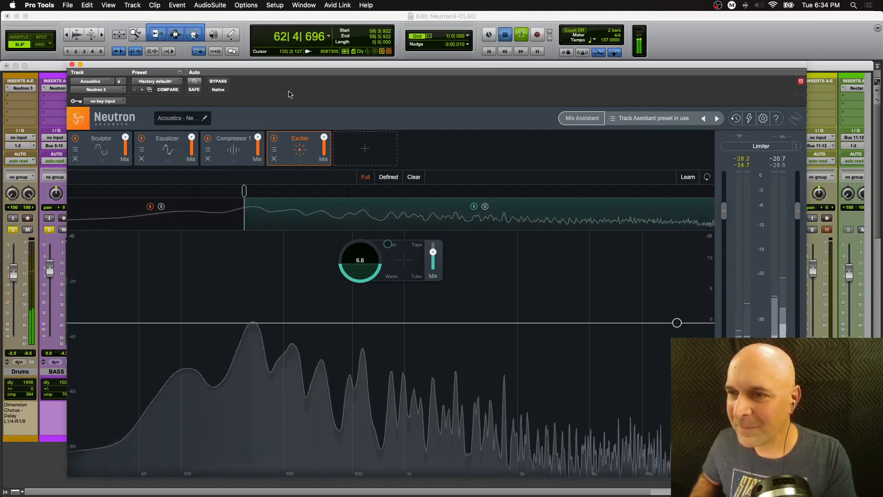
key(space)
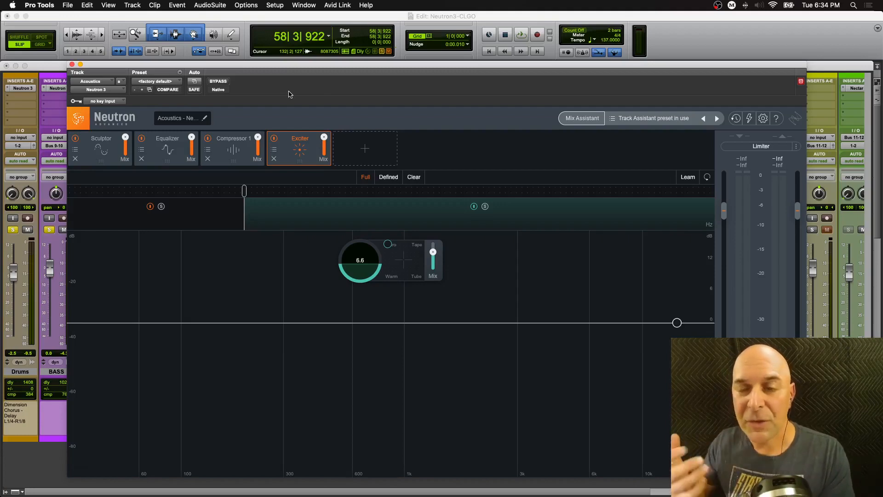
- Close the plug-in window, solo the KLeadVOC track and open its Neutron 3 insert
click(72, 64)
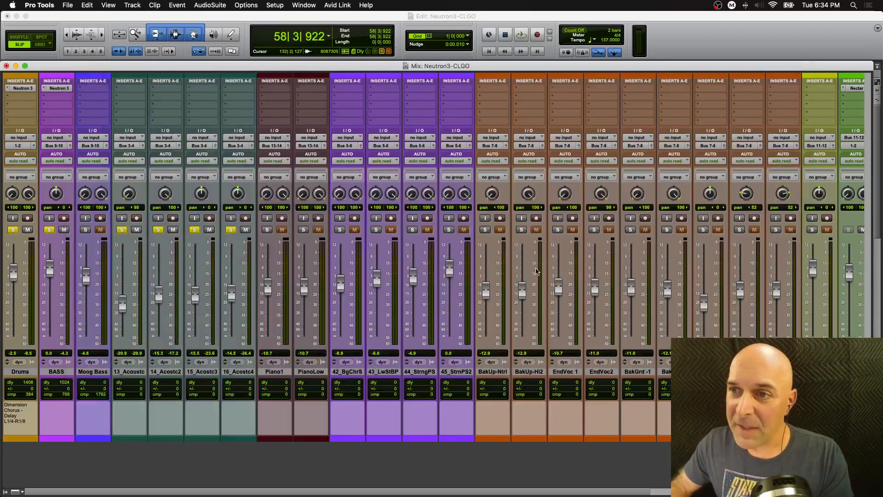
scroll(623, 493, right, 10)
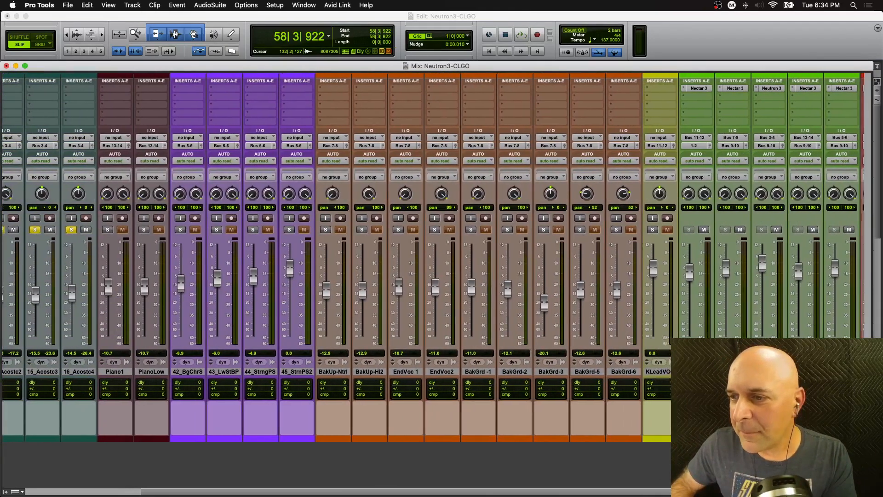
scroll(432, 257, right, 2)
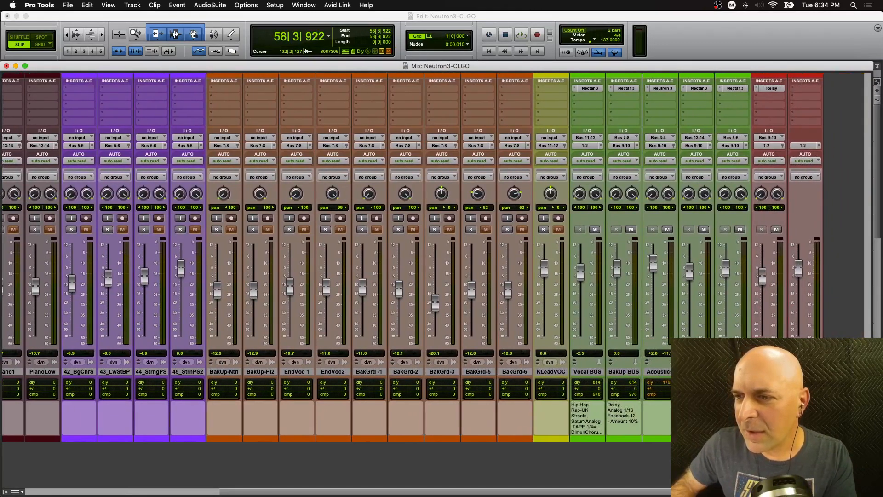
scroll(432, 258, right, 1)
scroll(509, 496, left, 10)
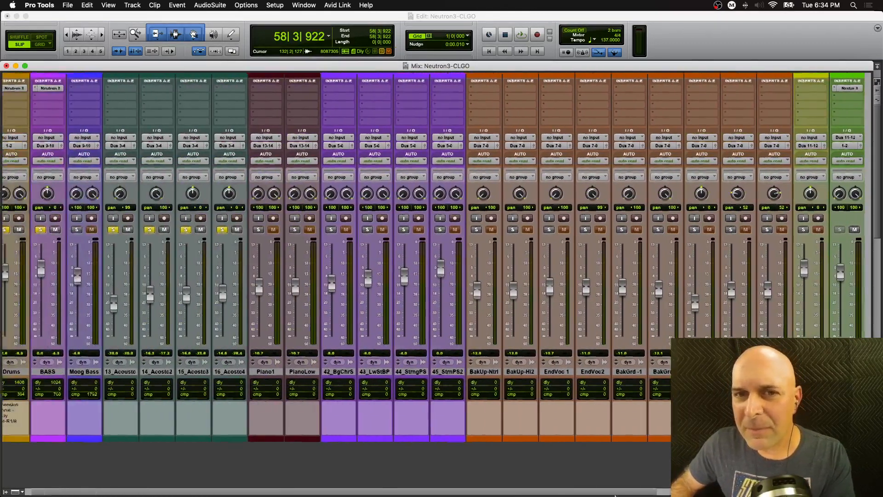
scroll(523, 494, right, 10)
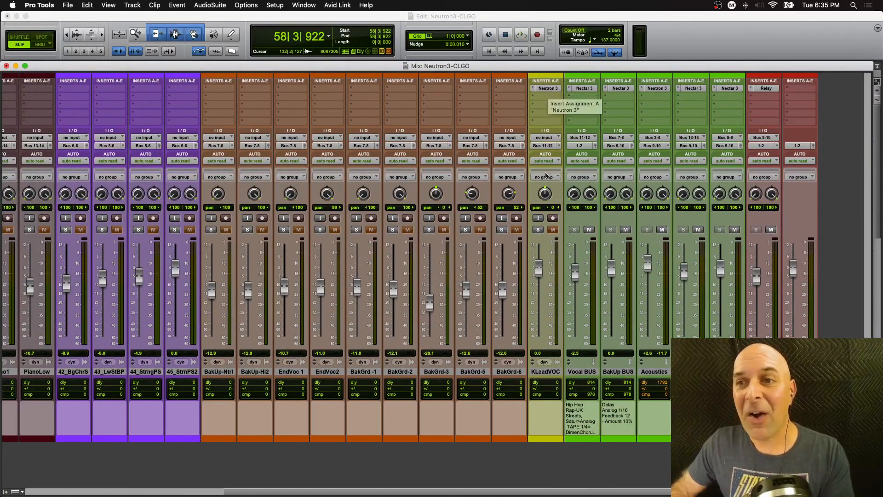
click(538, 229)
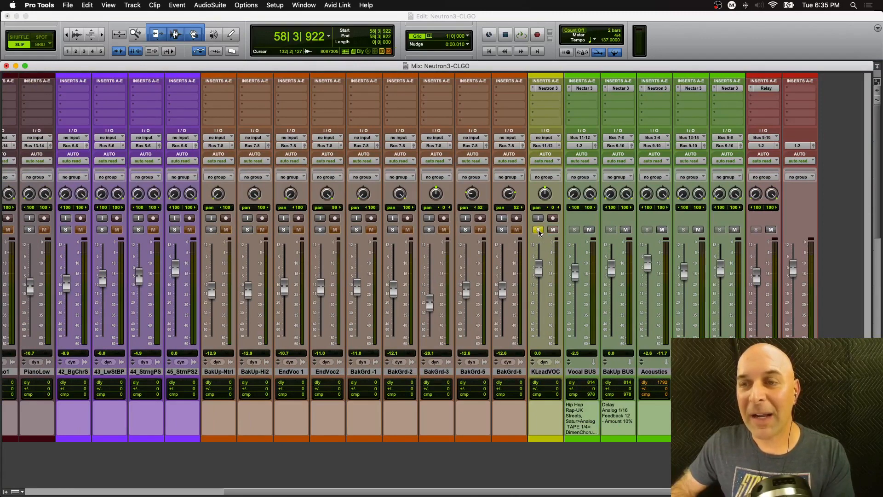
click(546, 88)
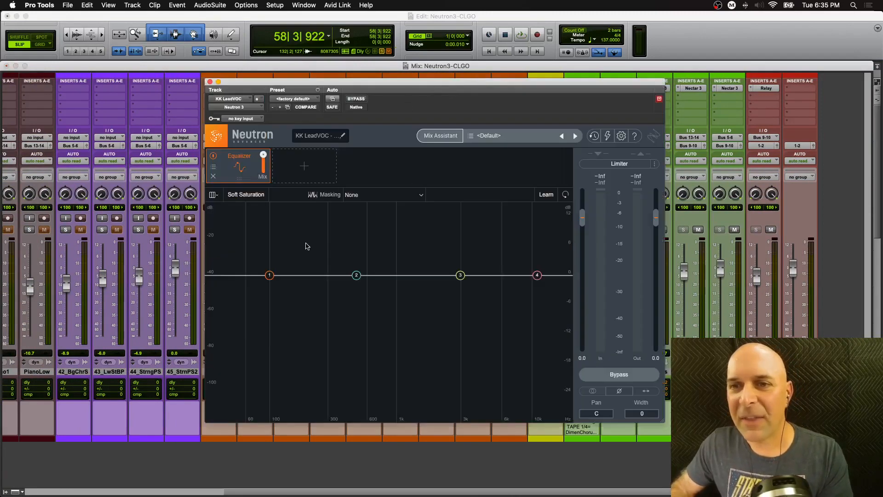
- Listen to the lead vocal, then inspect the Nectar 3 module chain on the Vocal BUS
key(space)
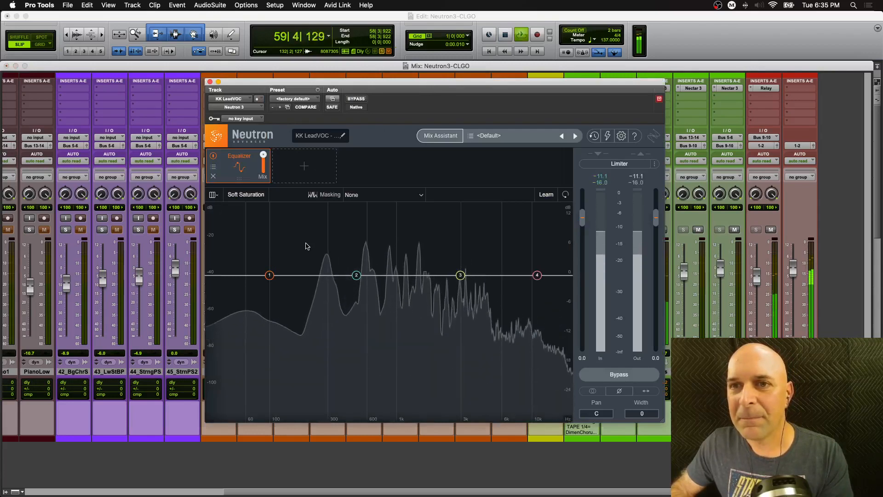
key(space)
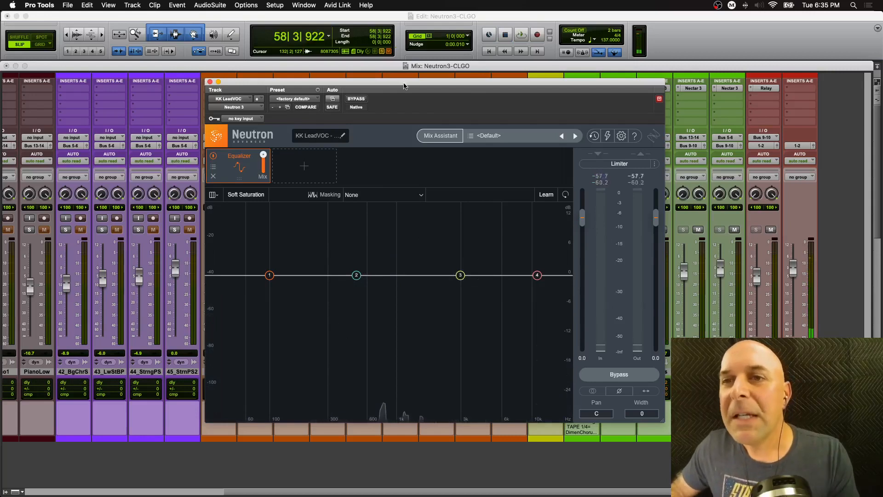
click(209, 81)
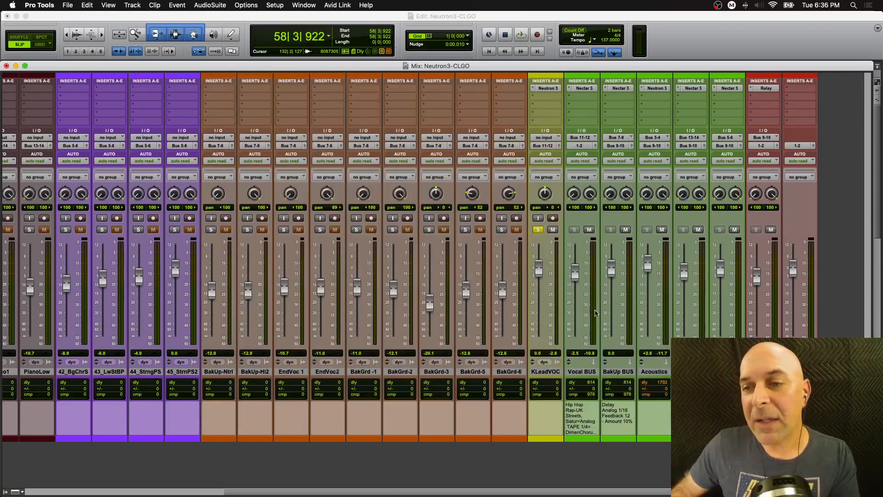
click(583, 88)
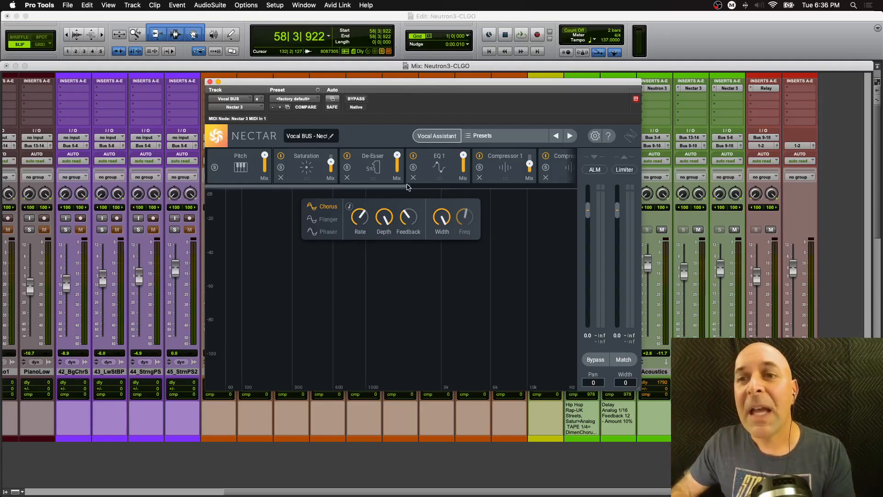
drag(399, 187, 552, 187)
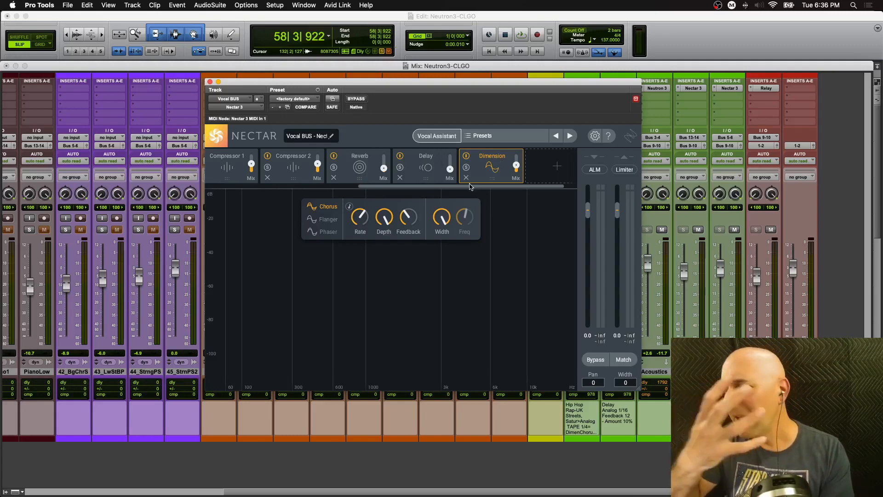
click(209, 81)
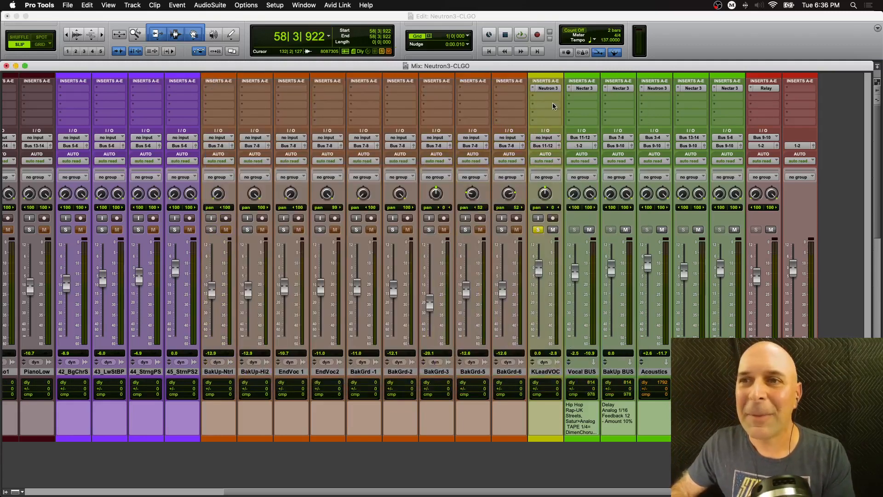
- Load the Female Light Tape Saturation vocal preset in the lead vocal's Neutron 3
click(548, 88)
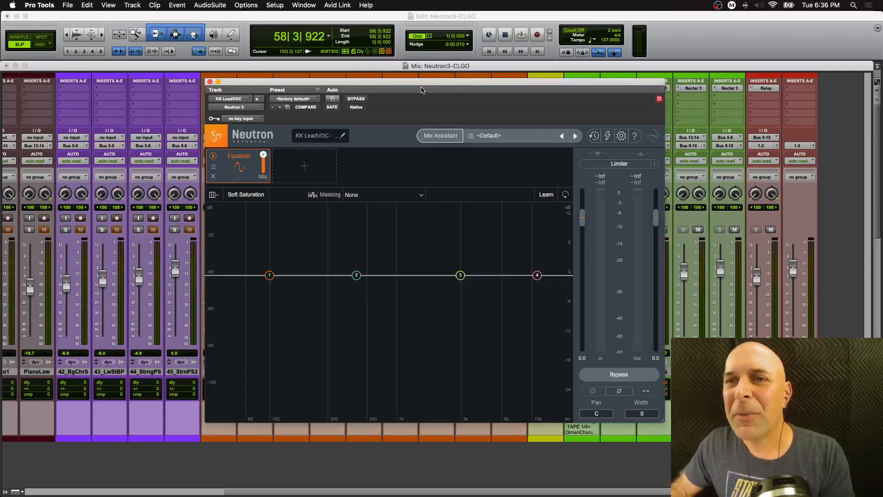
click(467, 132)
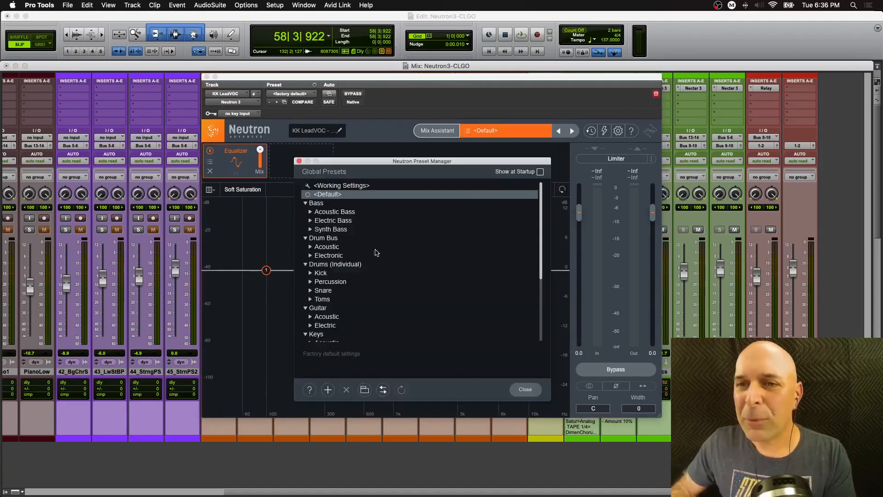
scroll(345, 289, down, 5)
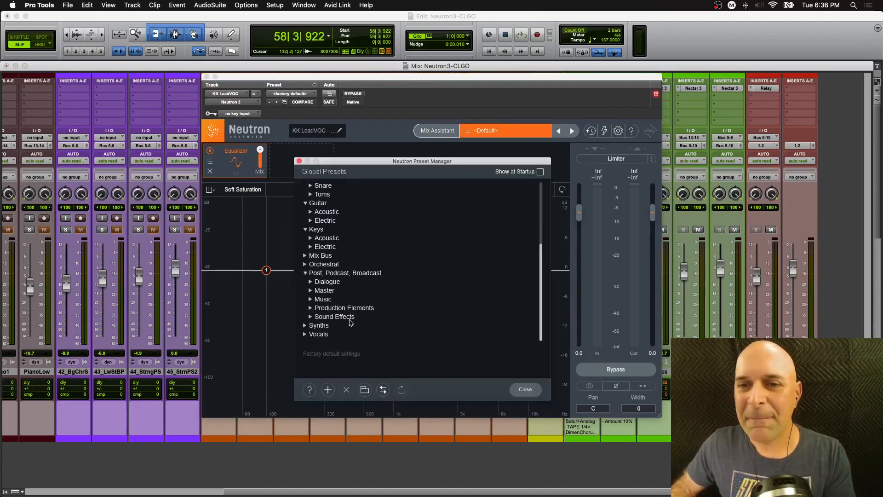
click(308, 334)
scroll(334, 328, down, 5)
scroll(403, 309, down, 2)
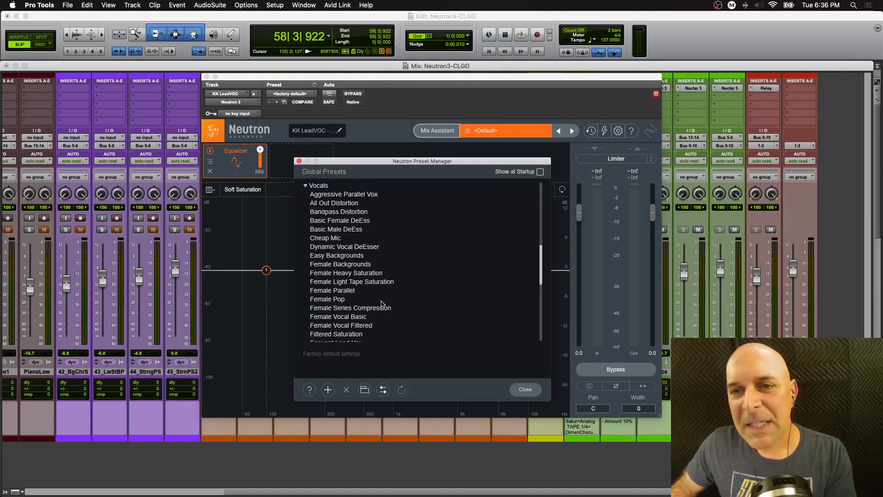
click(361, 283)
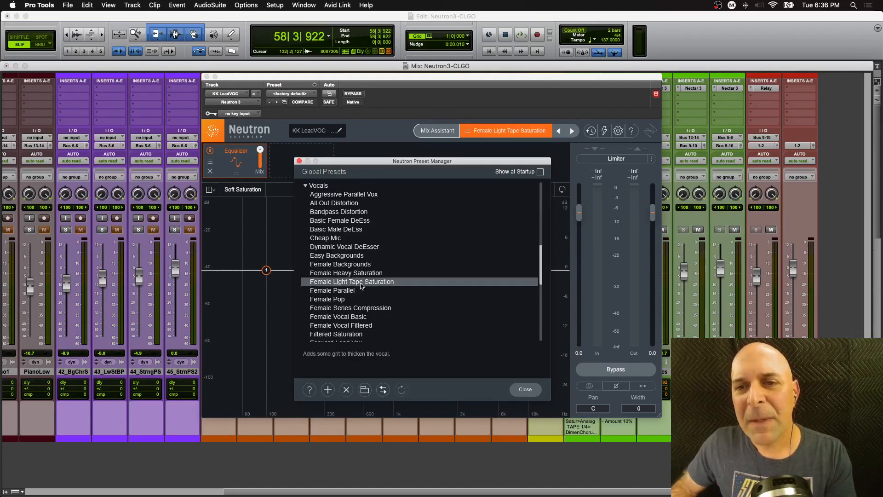
click(300, 161)
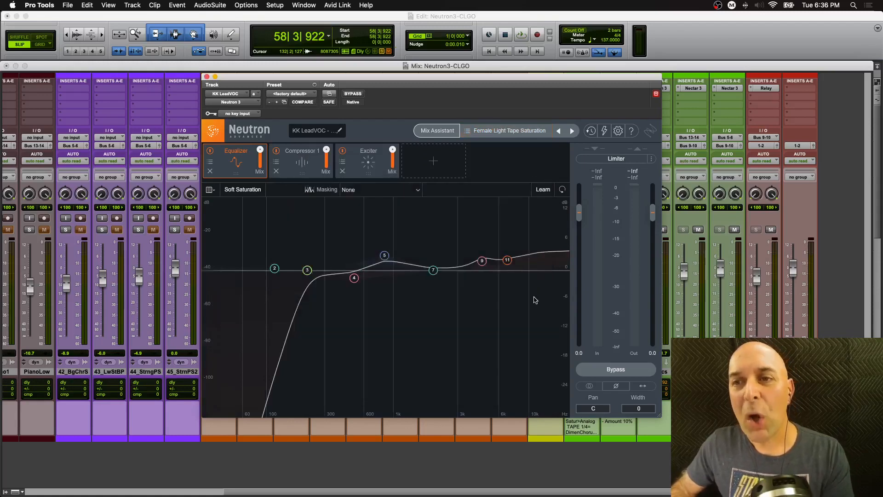
- Enlarge the plug-in window and nudge EQ band 3 to about 220 Hz, -0.2 dB, and band 11 slightly
drag(660, 416, 833, 465)
drag(490, 79, 395, 76)
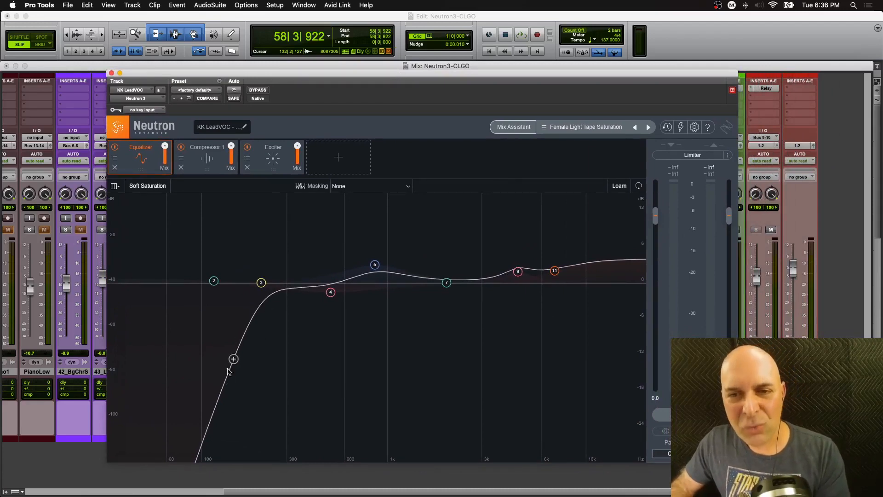
click(262, 282)
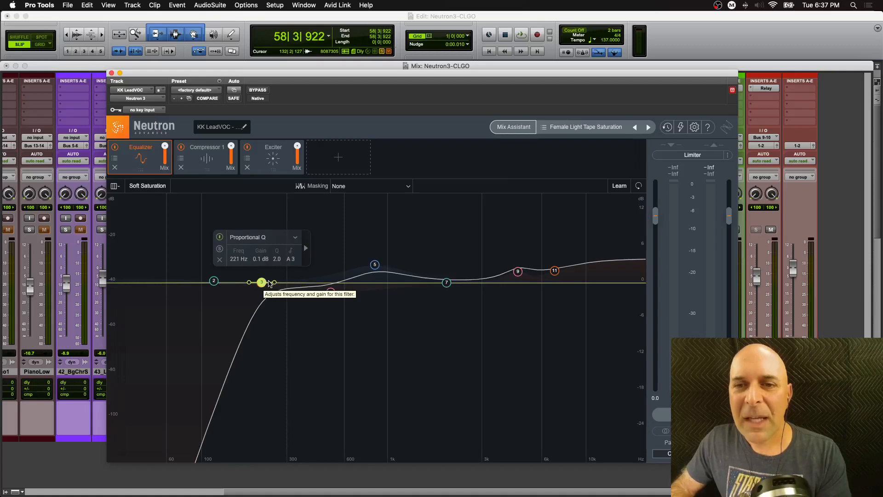
drag(262, 283, 263, 286)
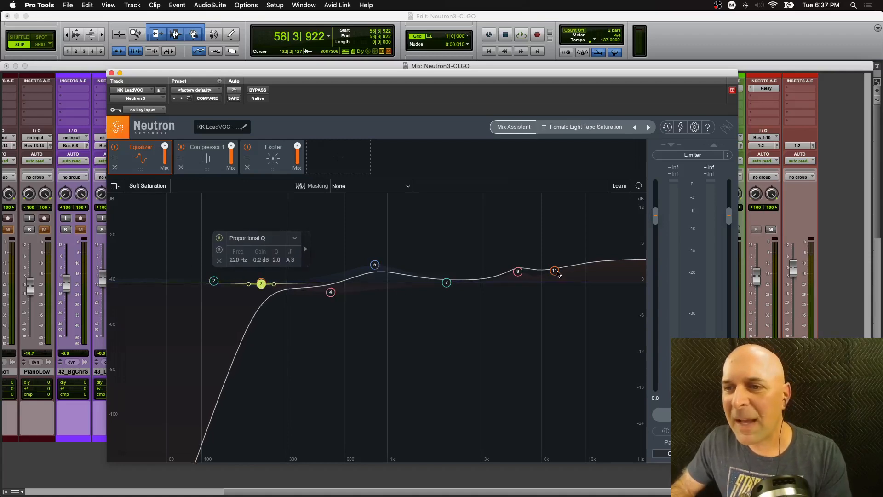
drag(555, 271, 556, 275)
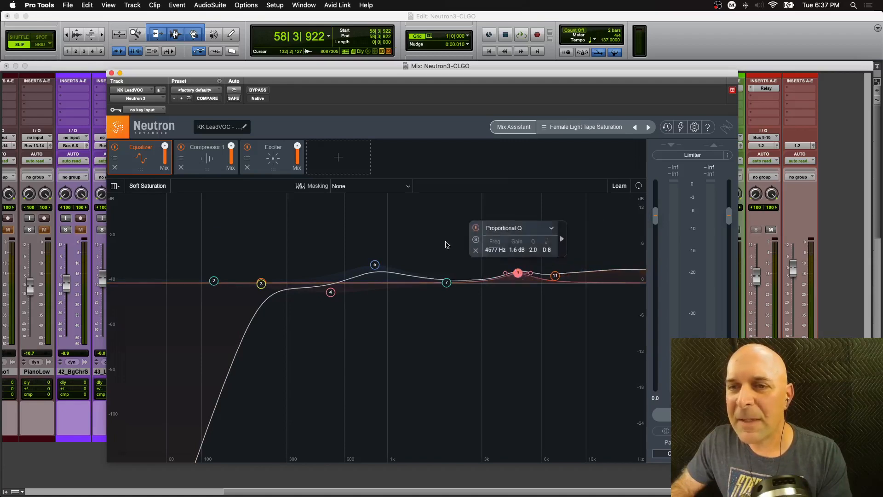
- Inspect the preset's Compressor 1 and Exciter modules while playing the lead vocal
click(207, 171)
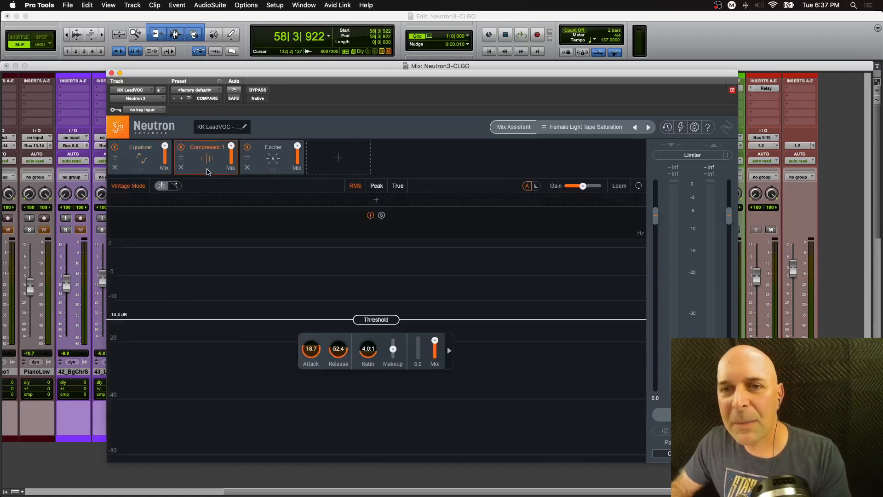
click(276, 168)
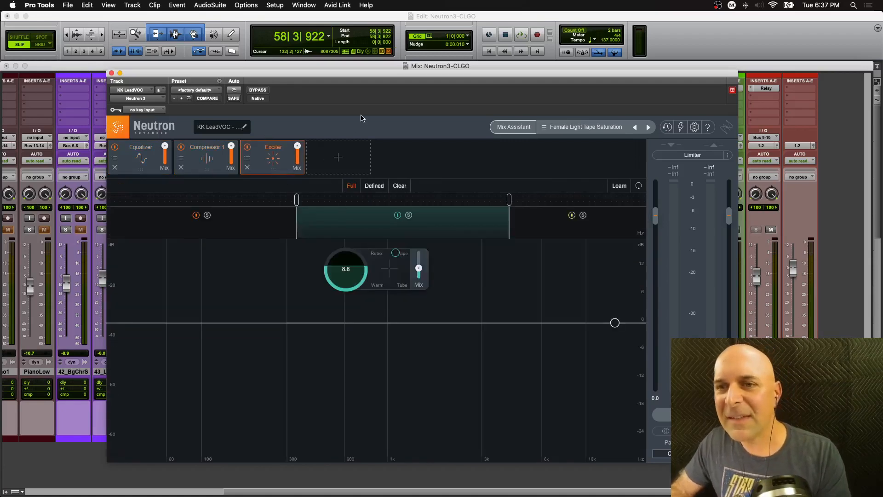
key(space)
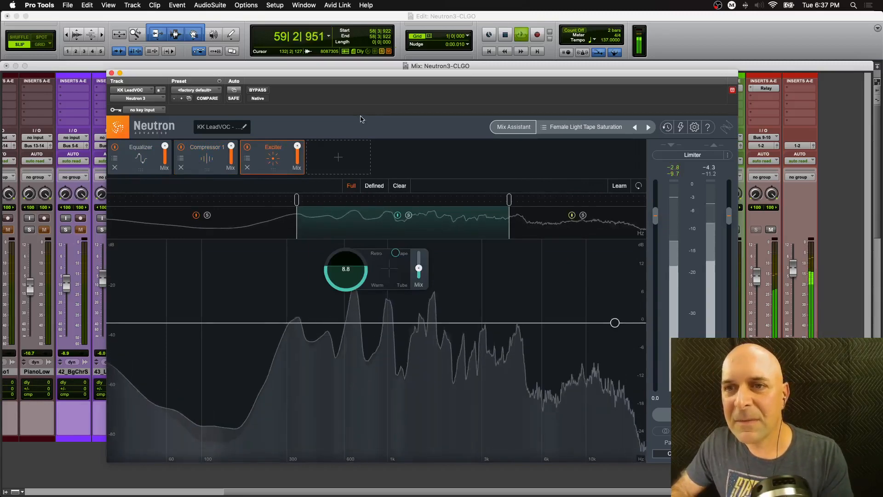
key(space)
- Lower the KLeadVOC fader to about -5.2 dB and play the vocal with its Neutron window reopened
click(112, 74)
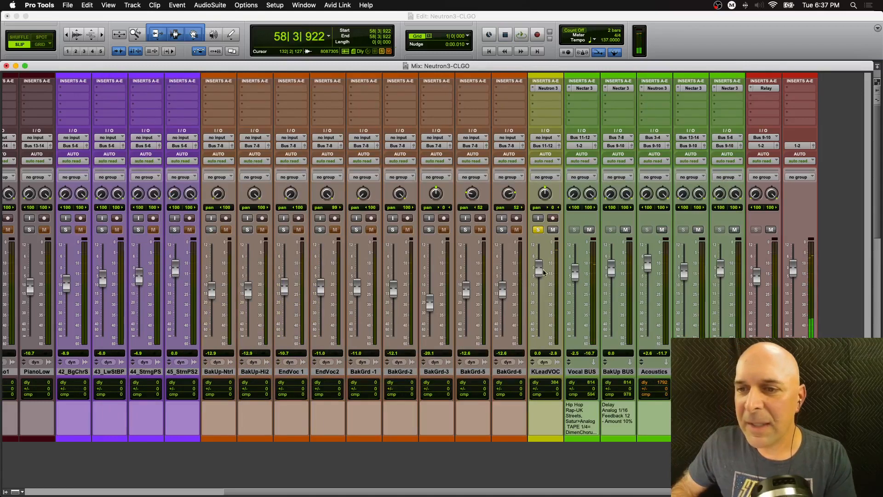
mouse_move(543, 272)
mouse_down()
mouse_move(541, 308)
mouse_move(539, 282)
mouse_up()
key(space)
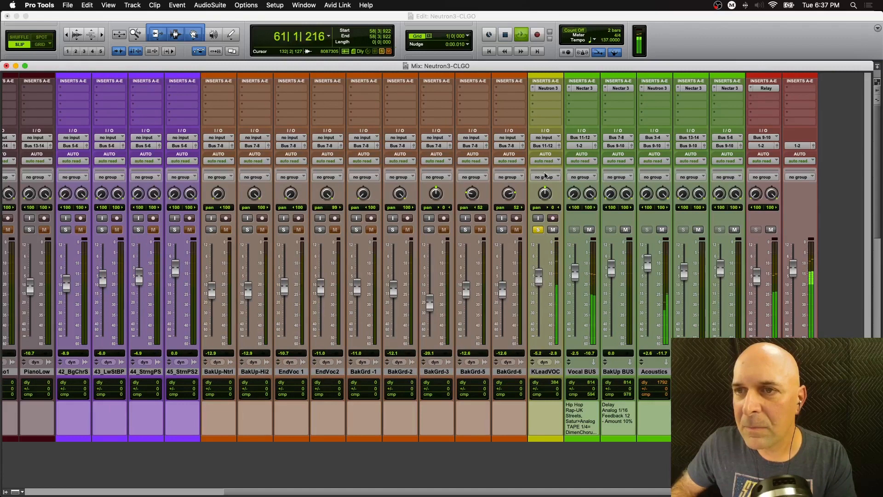
click(547, 88)
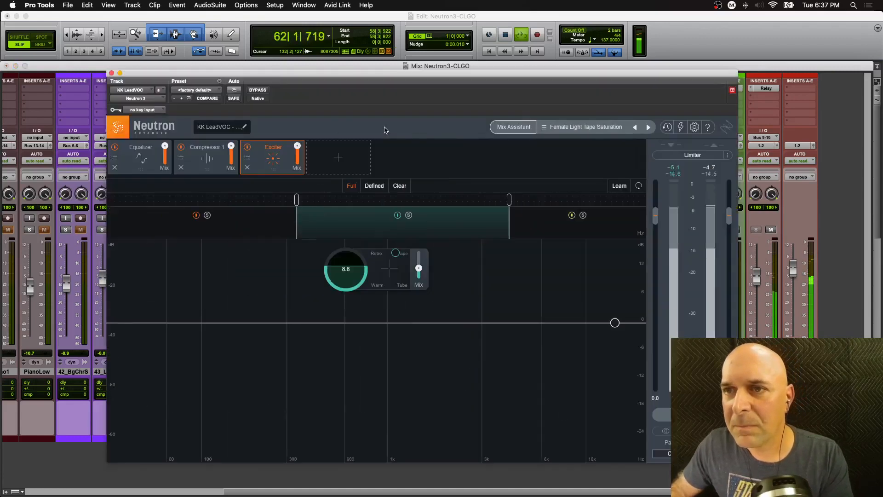
key(space)
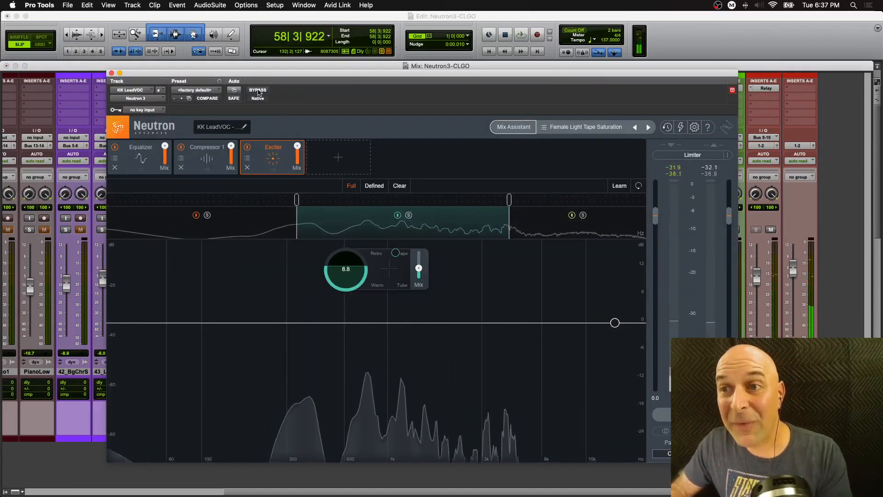
- Compare the lead vocal with Neutron bypassed and active during playback, viewing Compressor 1
click(258, 90)
key(space)
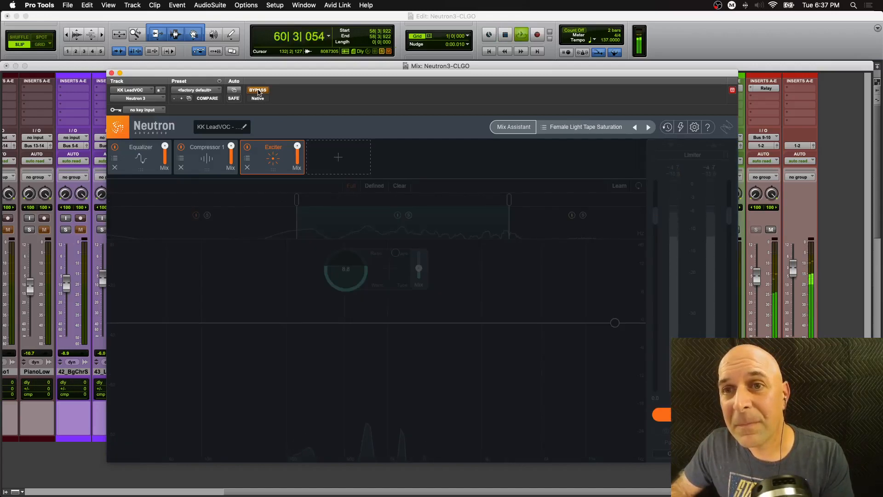
key(space)
click(258, 91)
key(space)
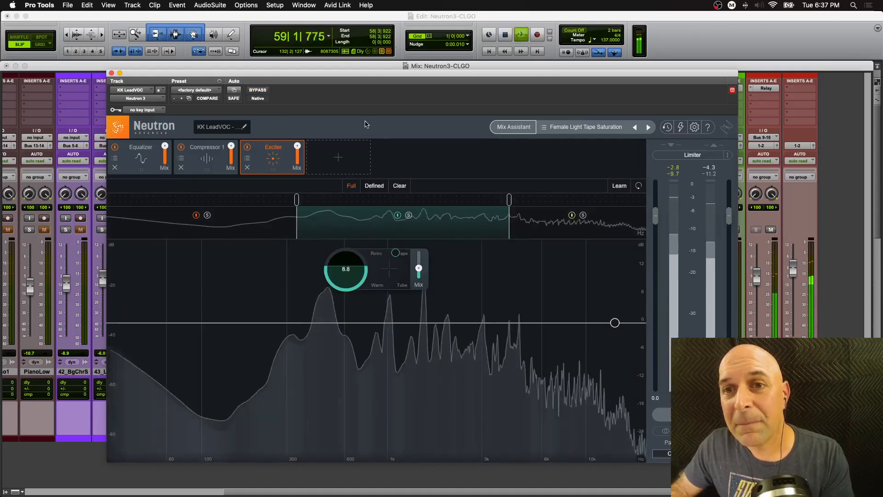
click(207, 157)
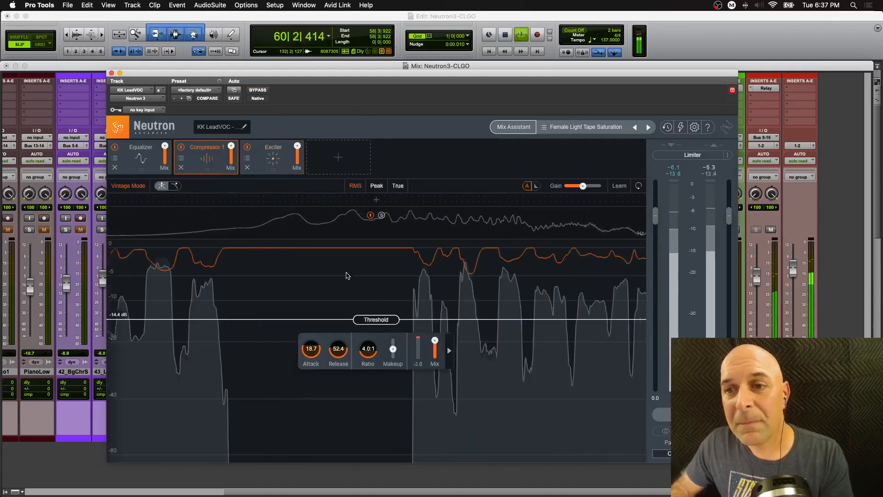
key(space)
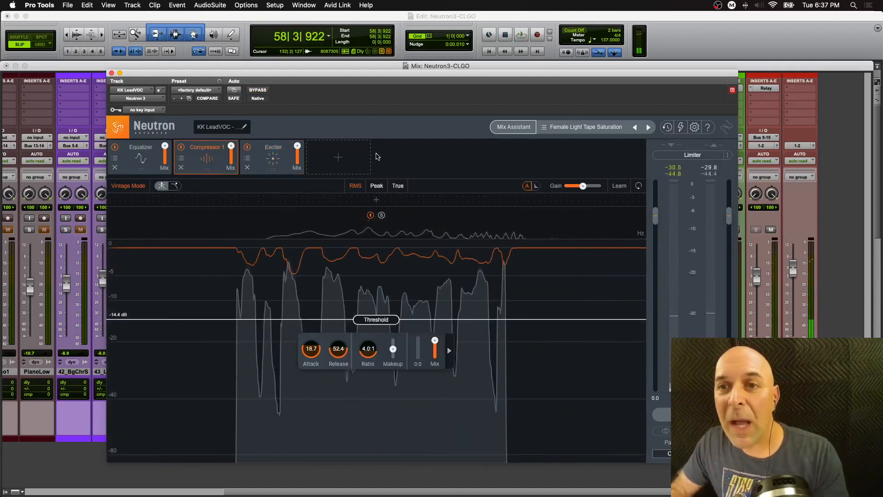
- Add a Sculptor module and move it to the start of the module chain
click(339, 157)
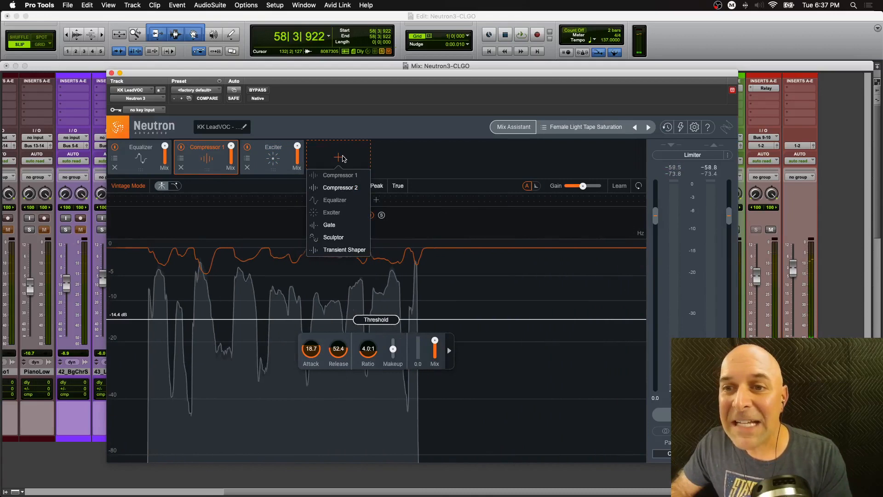
click(342, 237)
drag(341, 172, 151, 167)
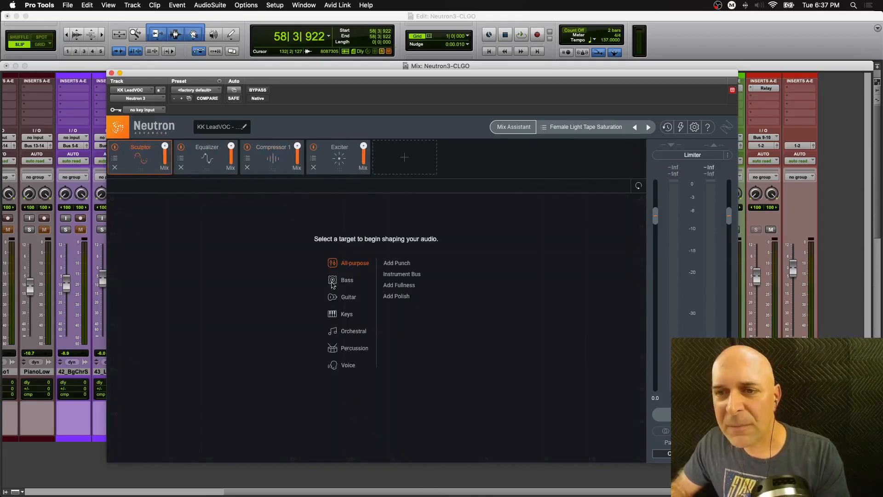
- Set the Sculptor target to Voice > Vocals, with amount about 61.2 and tone -24
click(348, 365)
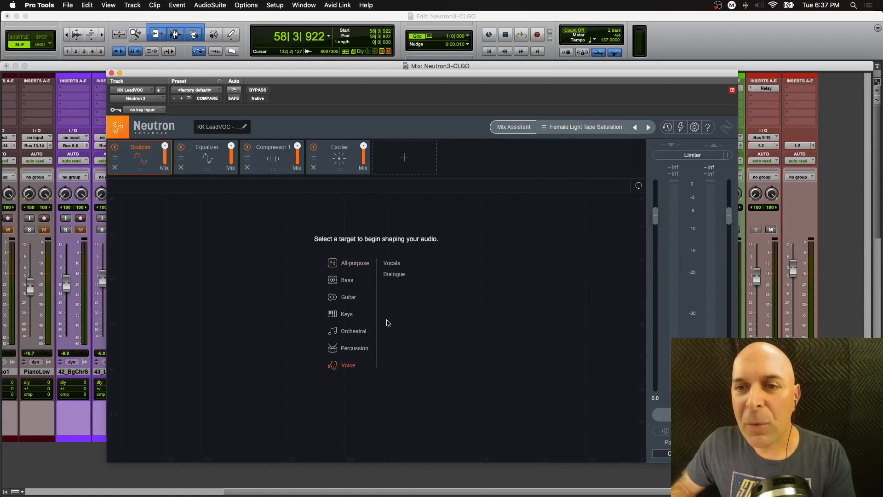
click(391, 263)
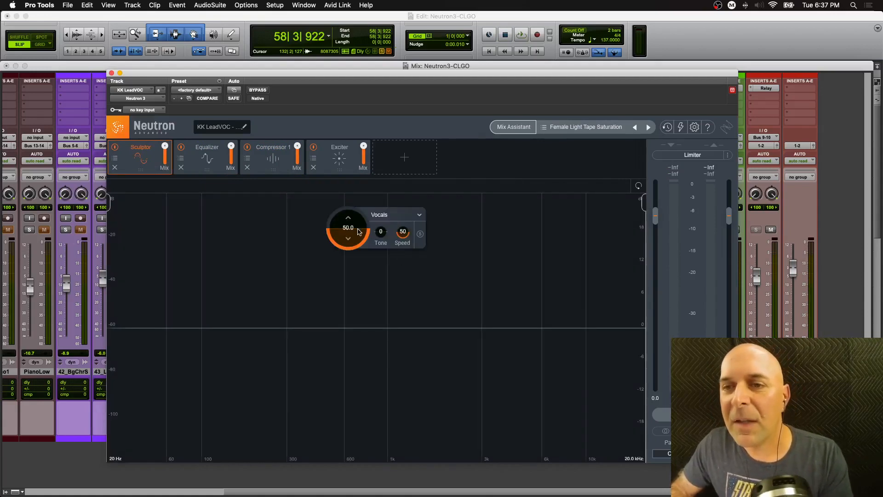
mouse_move(359, 228)
mouse_down()
mouse_move(358, 215)
mouse_move(380, 258)
mouse_up()
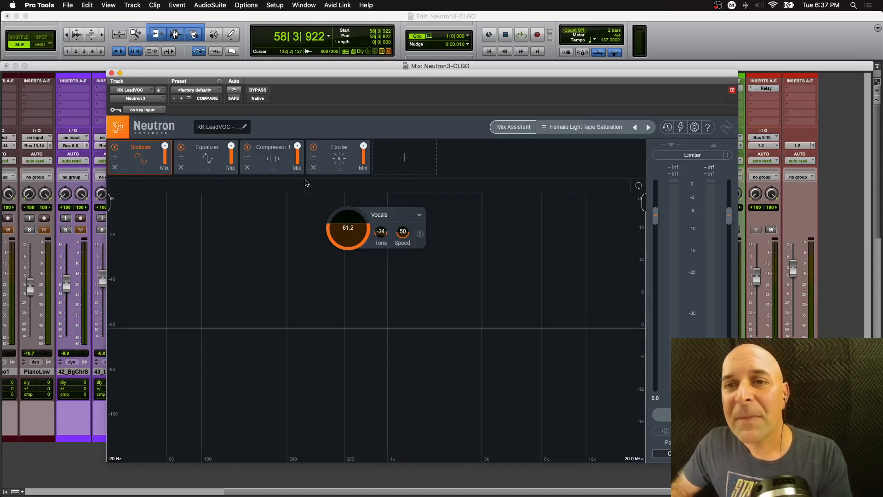
- Adjust the Exciter's saturation blend and set its mix to about 53
click(339, 170)
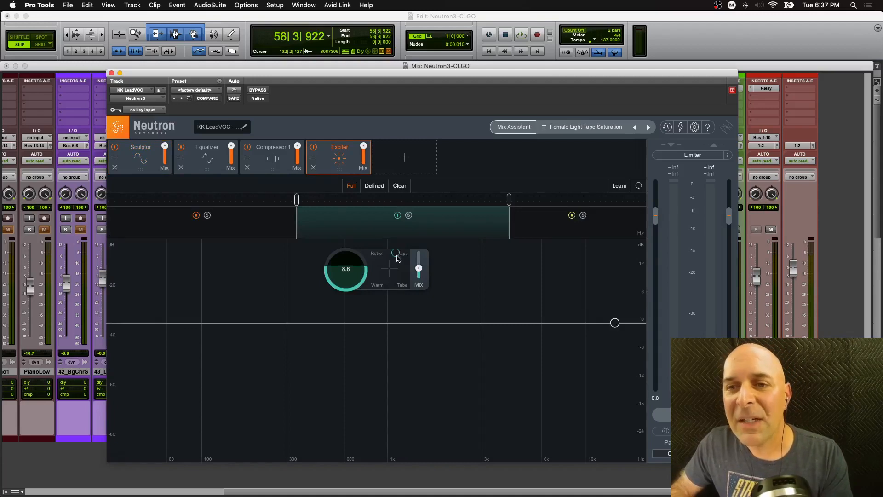
drag(395, 253, 419, 256)
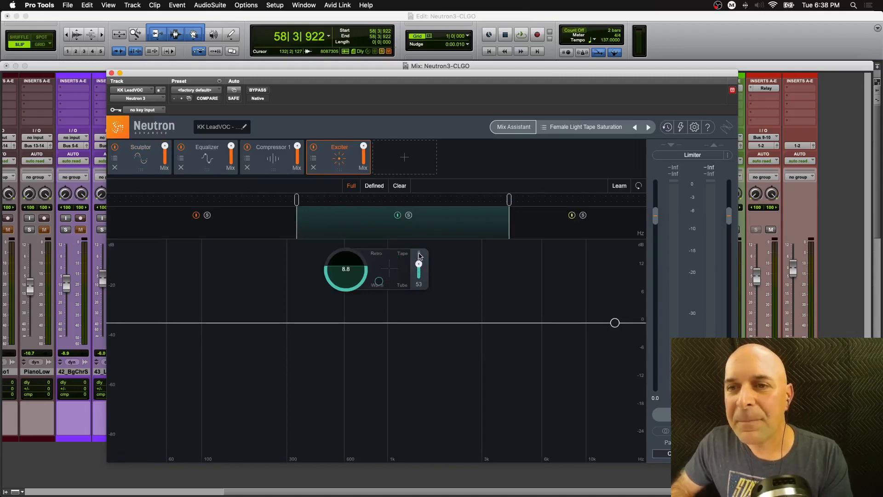
- Set Compressor 1's makeup gain to about -1.3 dB while playing the vocal
click(293, 161)
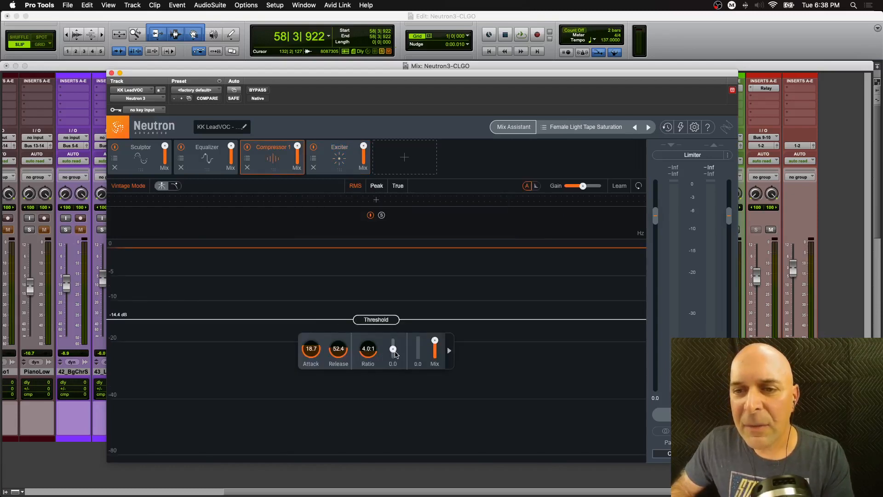
drag(395, 356, 394, 359)
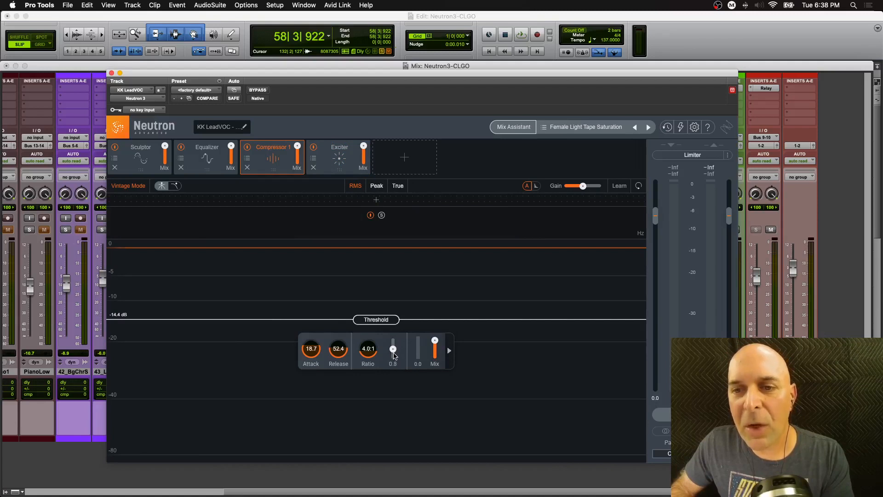
key(space)
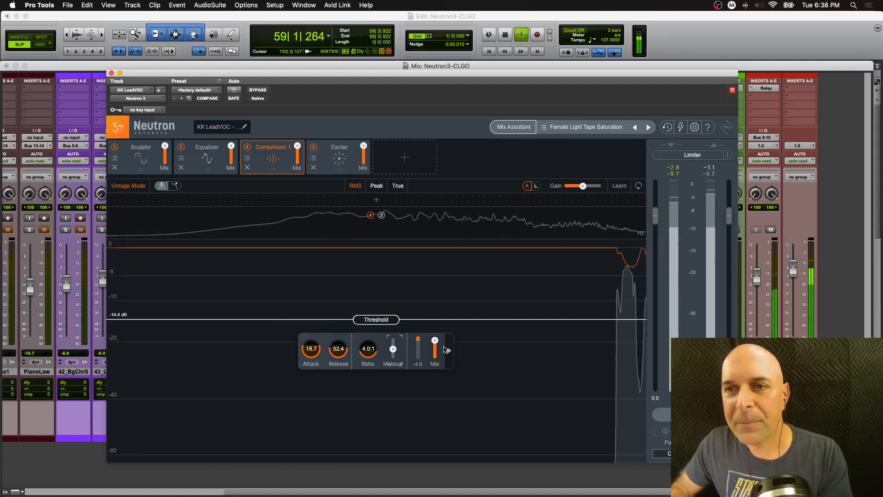
drag(393, 350, 394, 355)
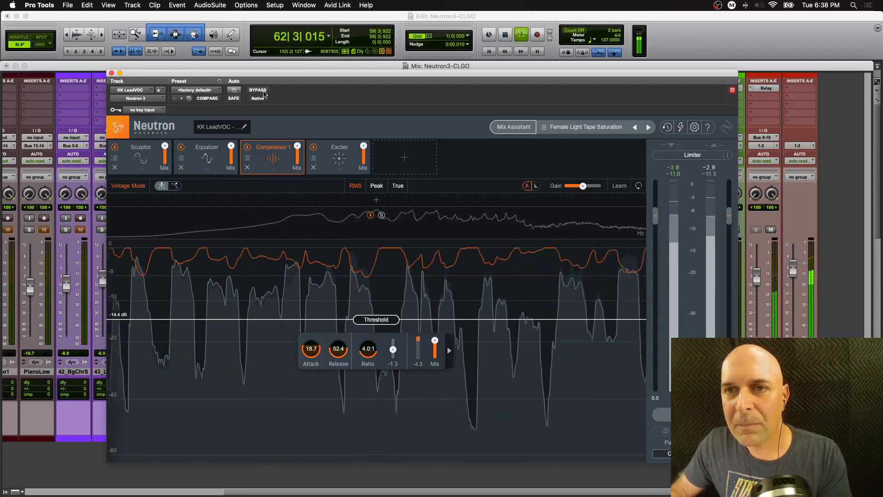
key(space)
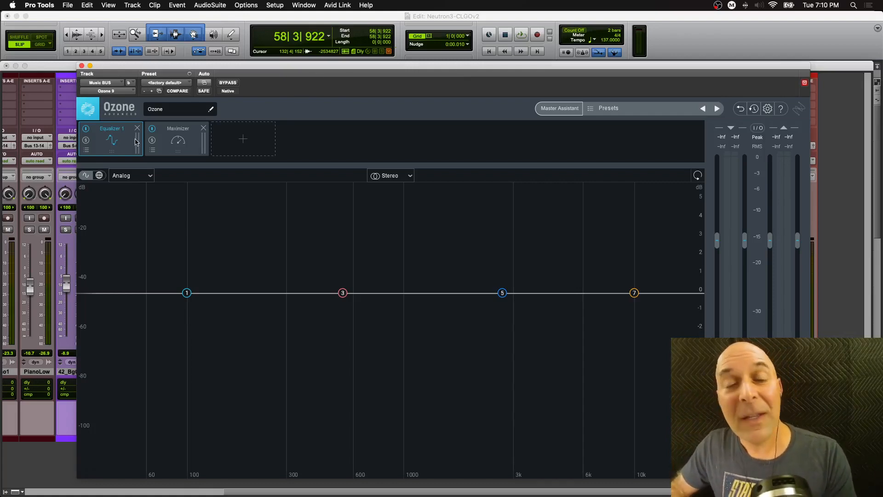
- Add Dynamic EQ, Dynamics and Equalizer 2 modules to the Ozone 9 chain on the music bus
click(243, 140)
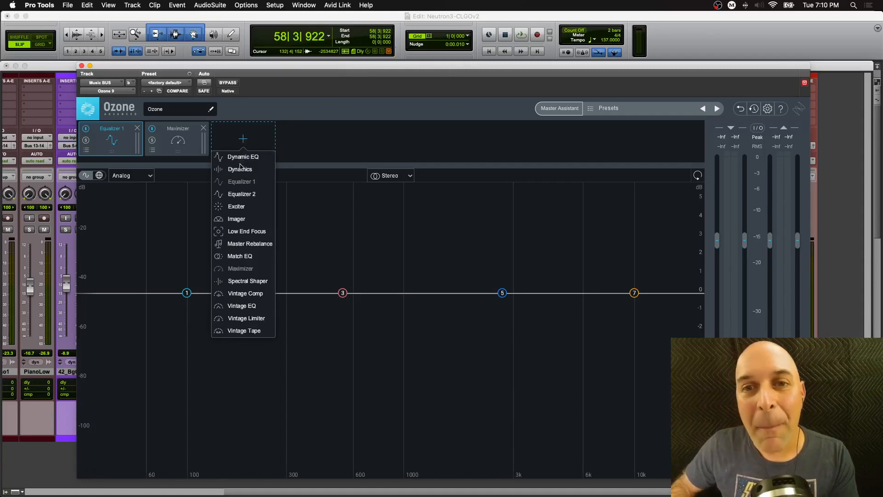
click(253, 157)
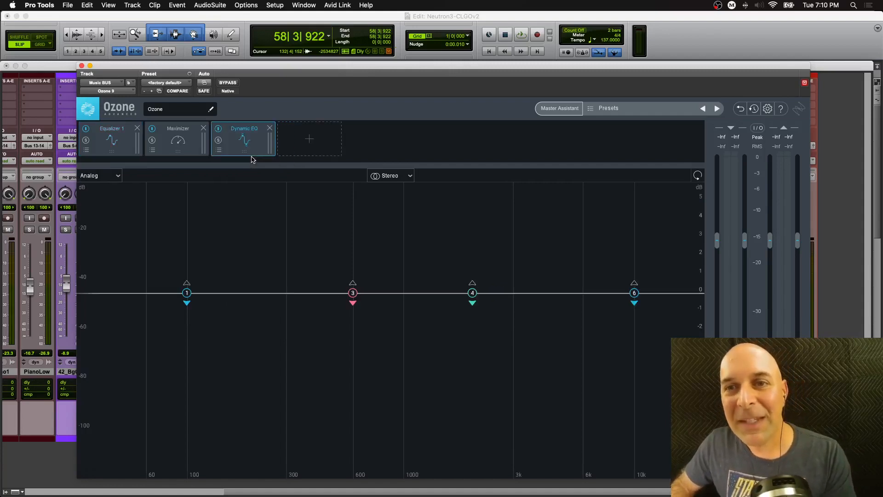
click(309, 140)
click(307, 170)
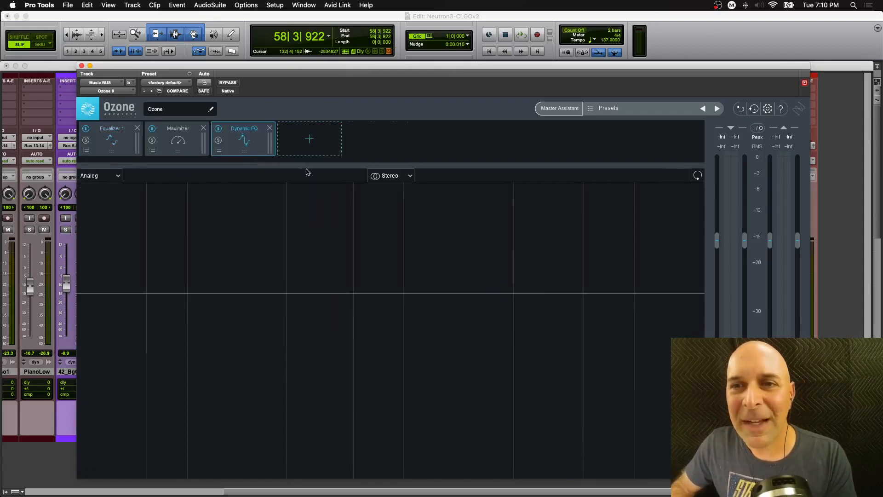
click(374, 141)
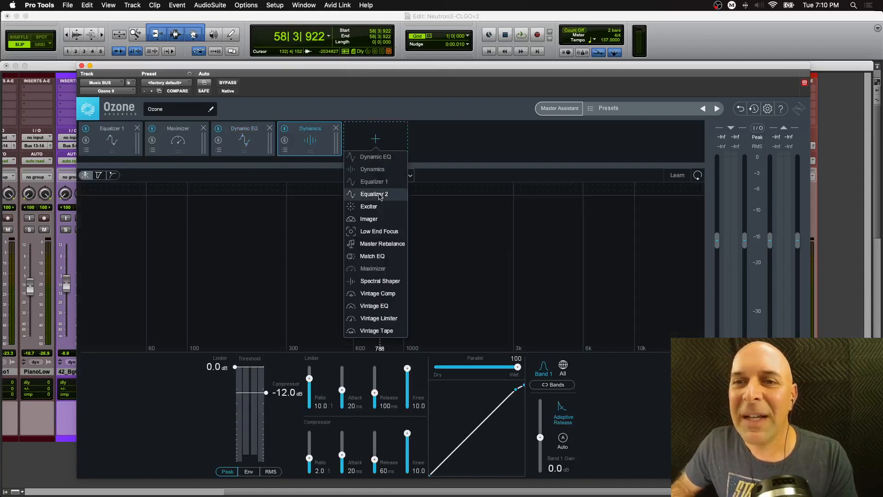
click(373, 193)
- Add Exciter, Imager and Low End Focus modules to the Ozone chain
click(444, 139)
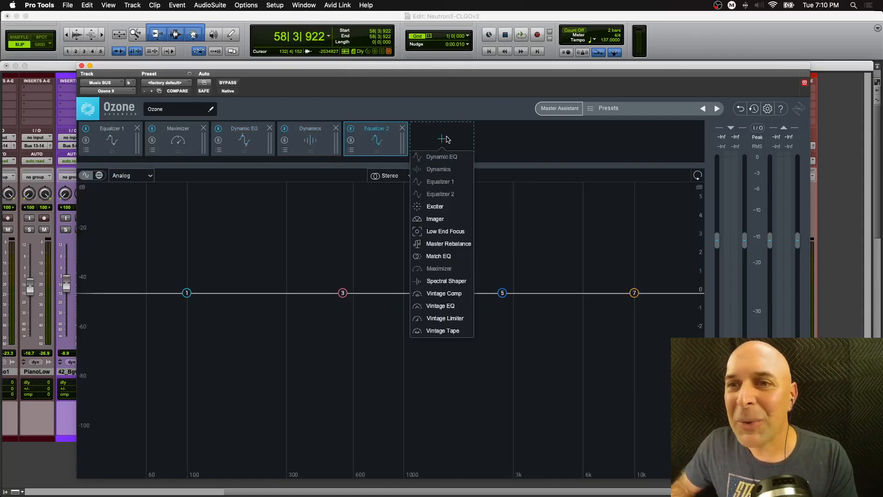
click(438, 206)
click(511, 139)
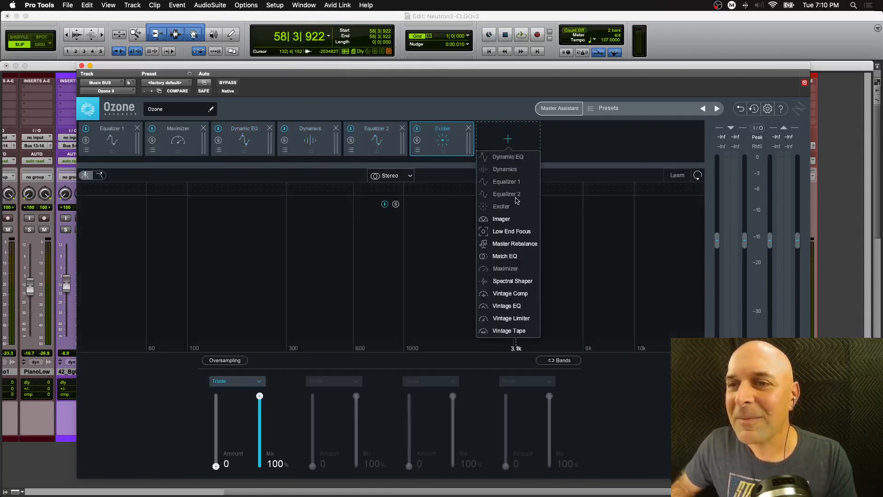
click(512, 220)
click(577, 140)
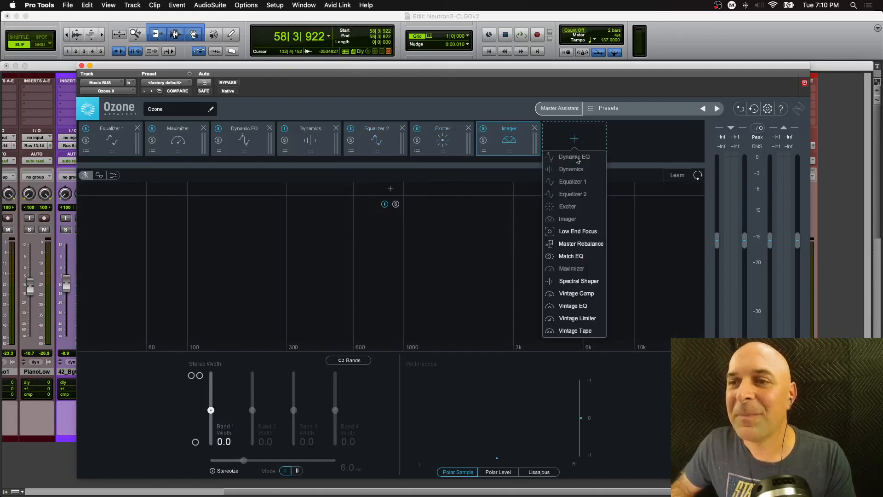
click(583, 232)
- Add Master Rebalance, Match EQ and Spectral Shaper modules to the Ozone chain
click(639, 139)
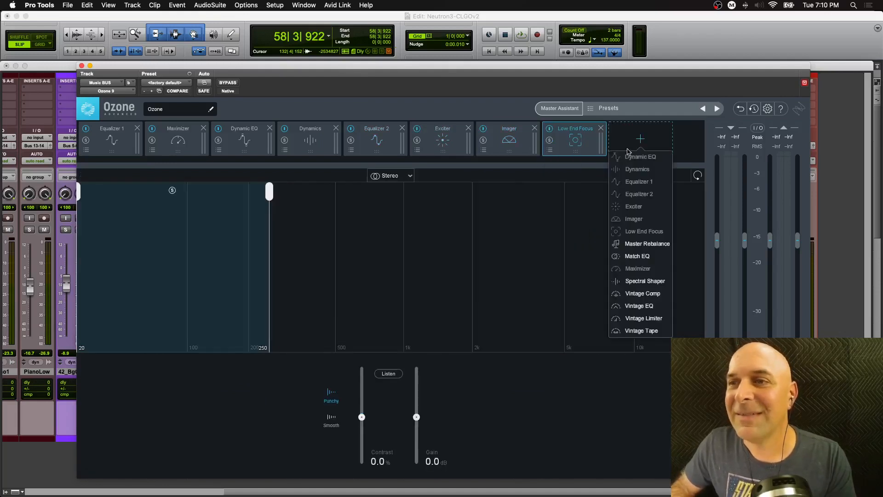
click(638, 245)
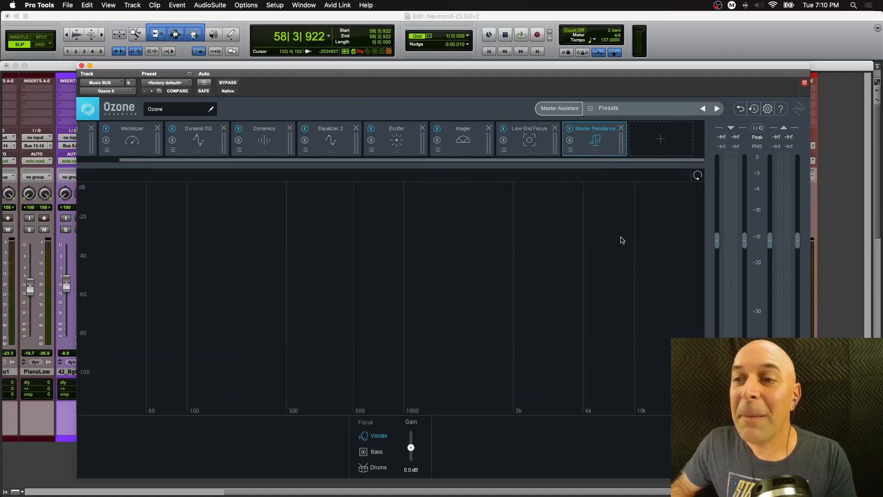
click(661, 139)
click(671, 256)
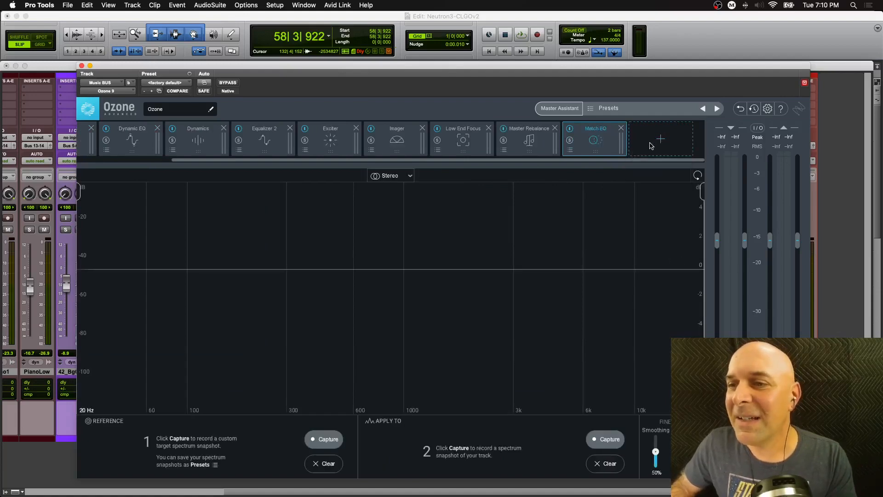
click(659, 139)
click(653, 282)
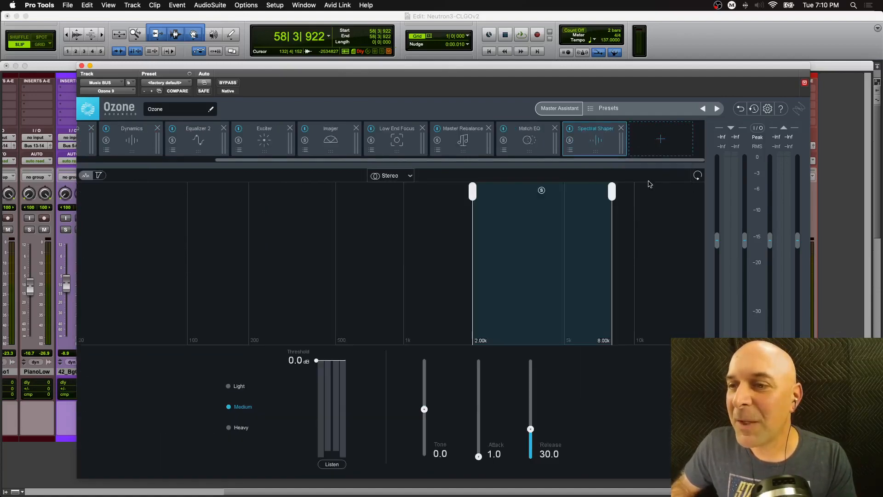
- Add Vintage Comp, Vintage EQ, Vintage Limiter and Vintage Tape modules to the Ozone chain
click(658, 139)
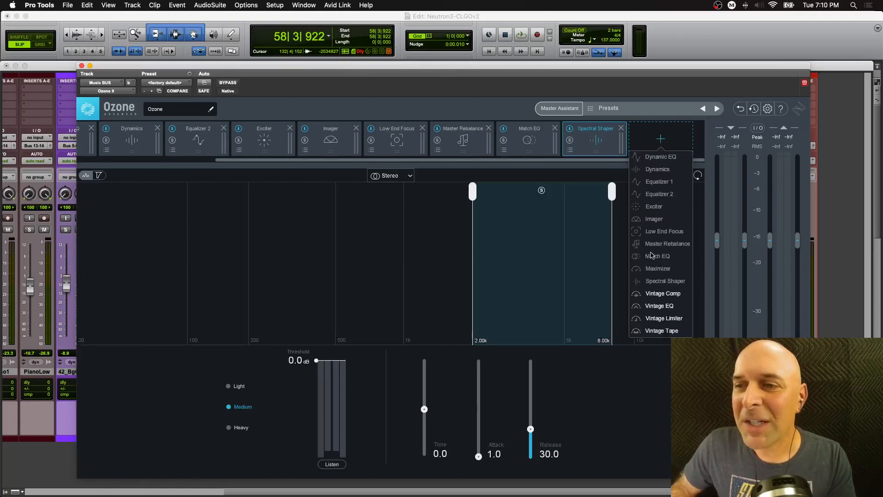
click(661, 293)
click(659, 139)
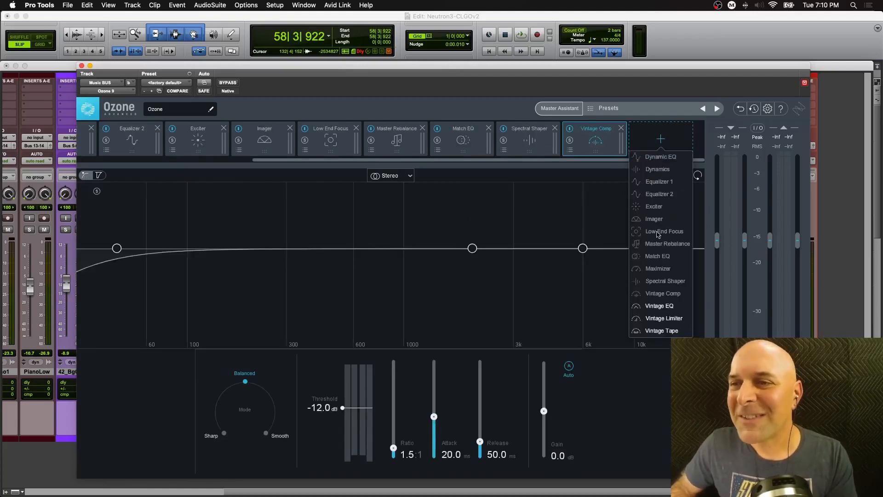
click(658, 306)
click(653, 153)
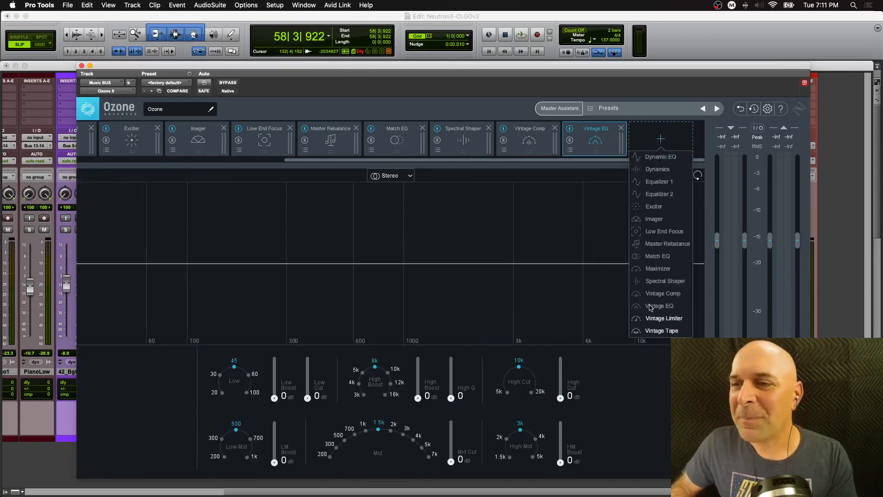
click(655, 318)
click(661, 139)
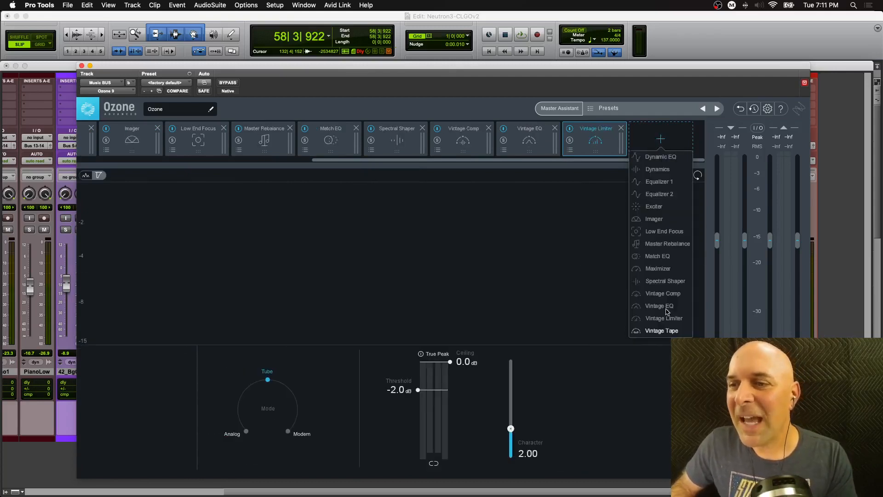
click(667, 330)
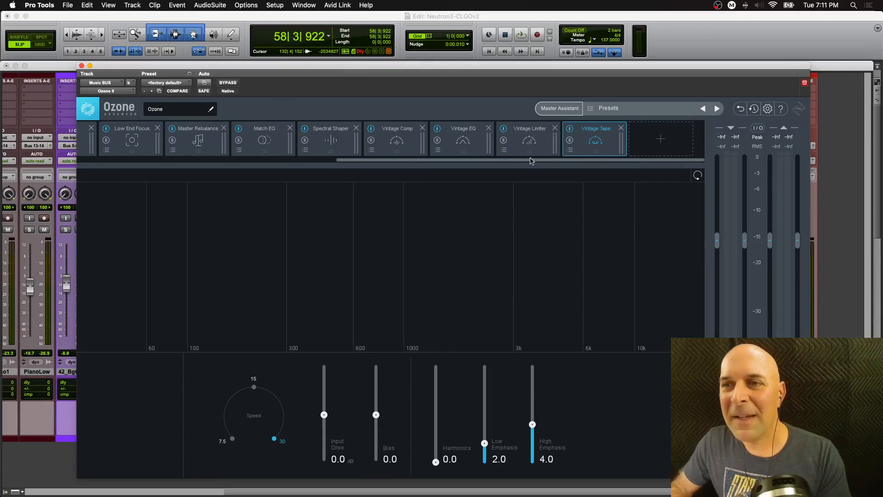
- Open the Match EQ module's preset manager
drag(528, 159, 413, 147)
click(419, 152)
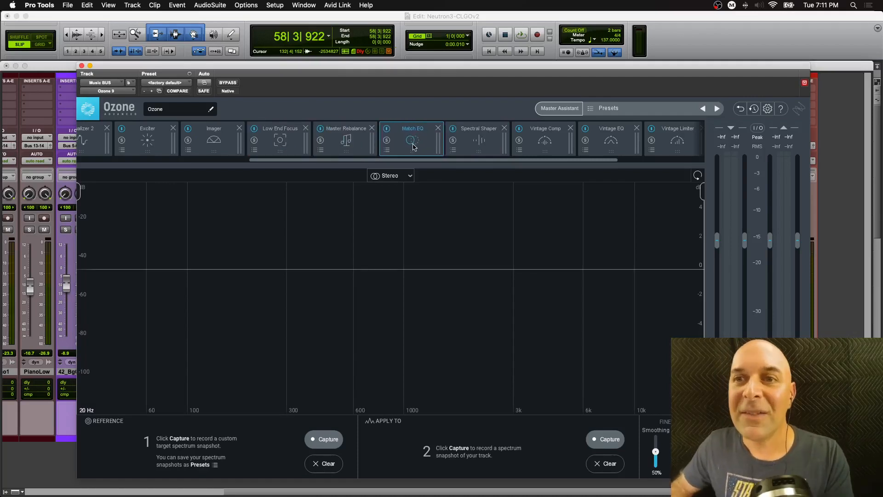
click(387, 129)
click(387, 129)
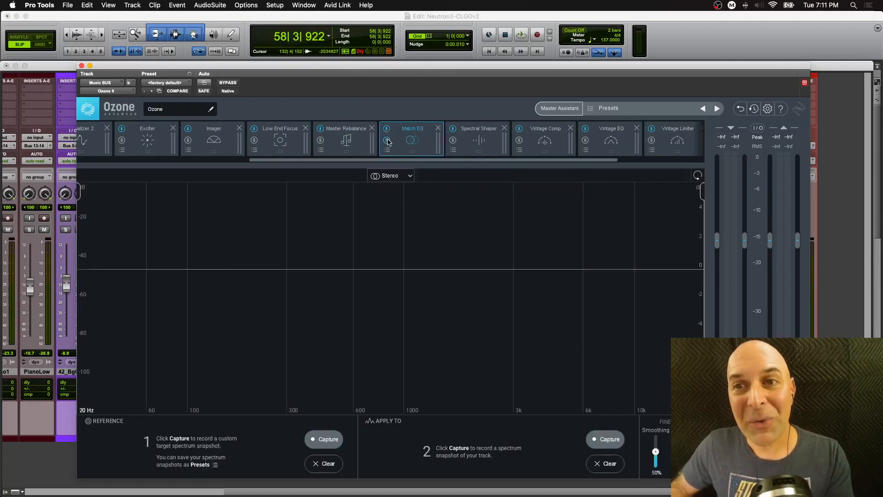
click(386, 150)
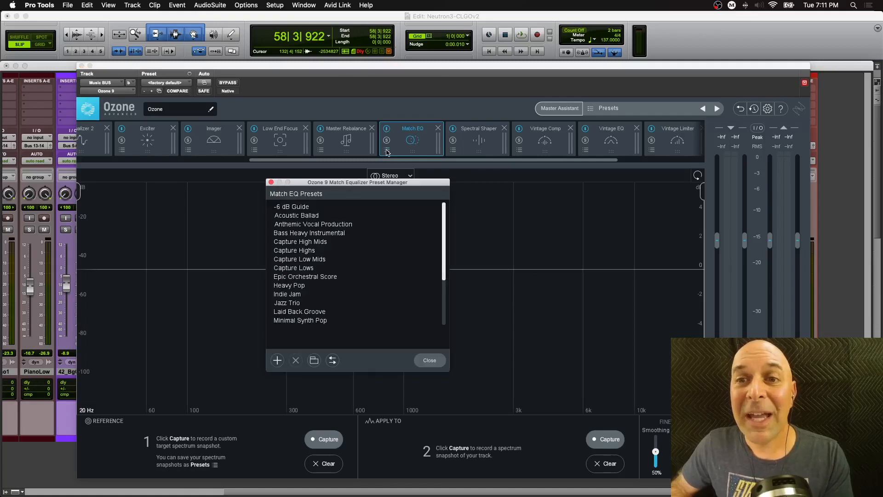
- Close the Match EQ preset manager and load the global Default preset for the Ozone chain
click(271, 183)
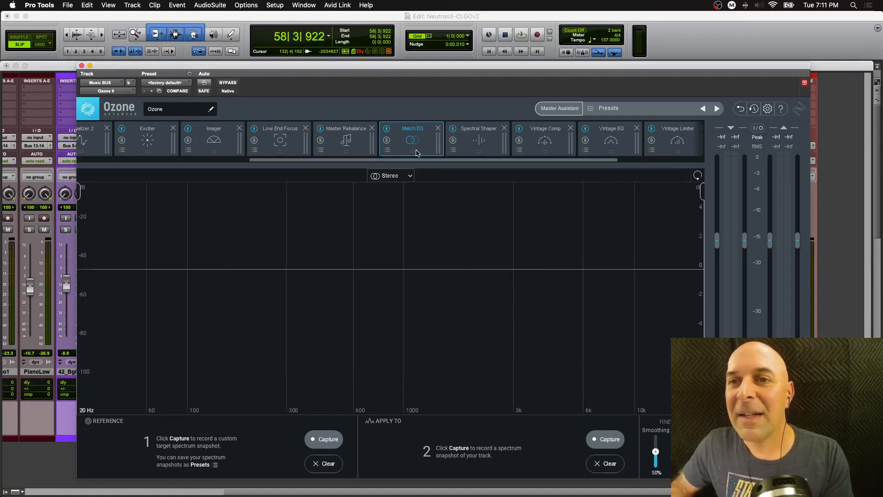
click(439, 129)
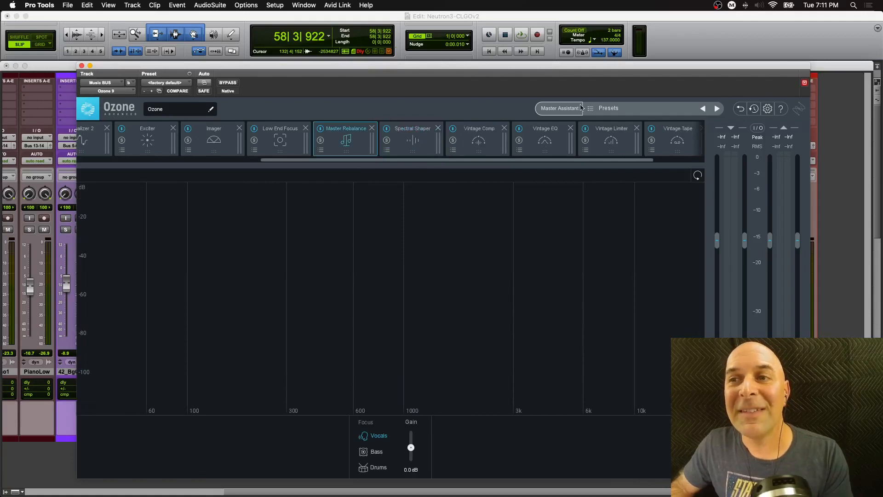
click(597, 109)
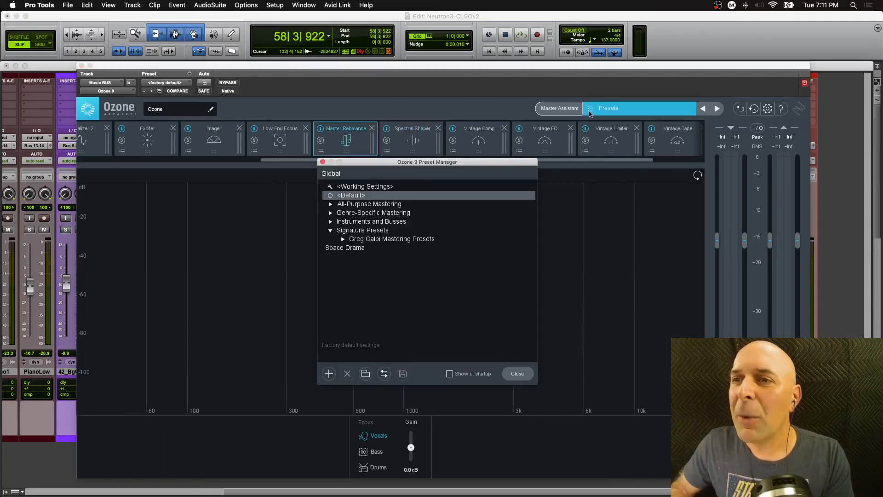
click(356, 196)
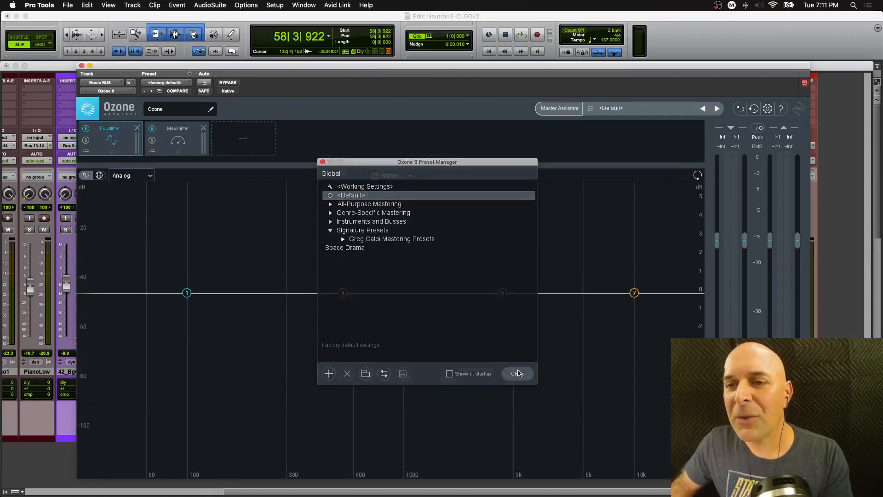
click(517, 374)
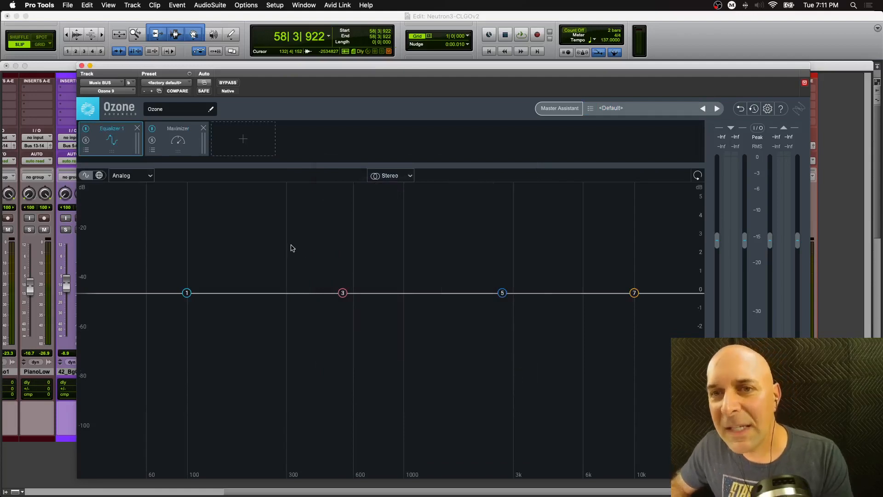
- Run Master Assistant with Modern modules, Manual loudness at Medium intensity and CD destination while playing audio, then accept its suggestion
key(space)
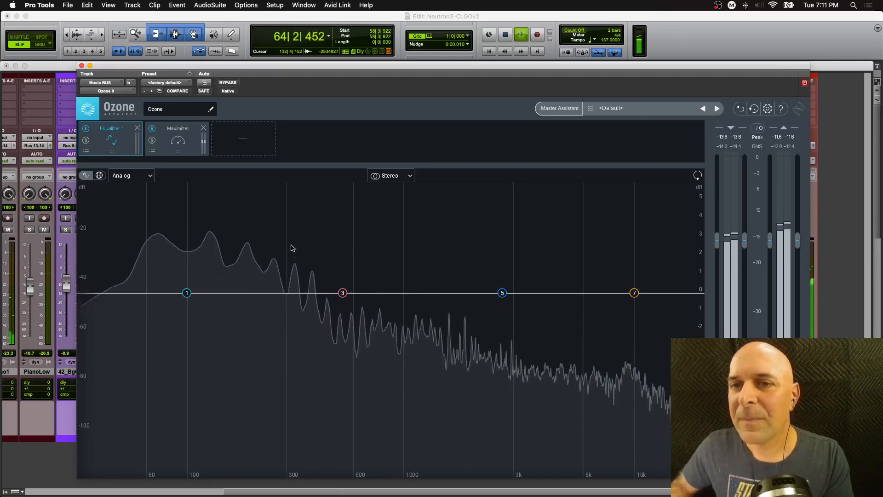
key(space)
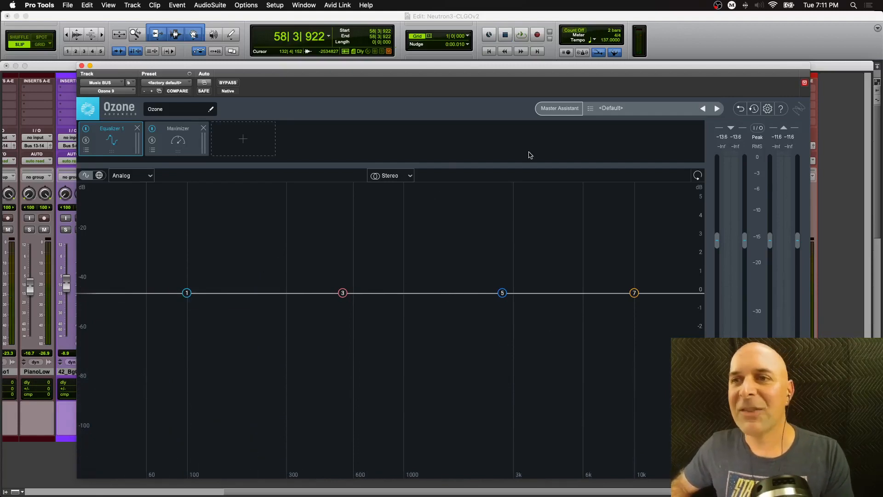
click(557, 112)
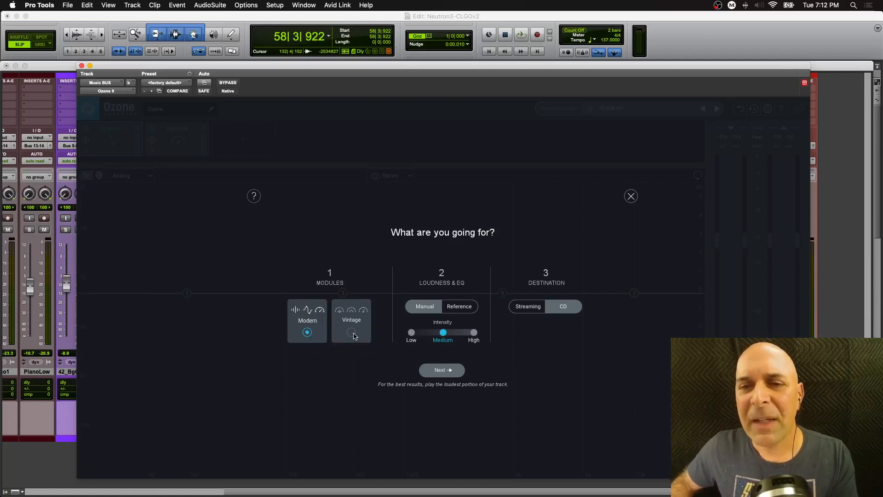
click(351, 332)
click(309, 333)
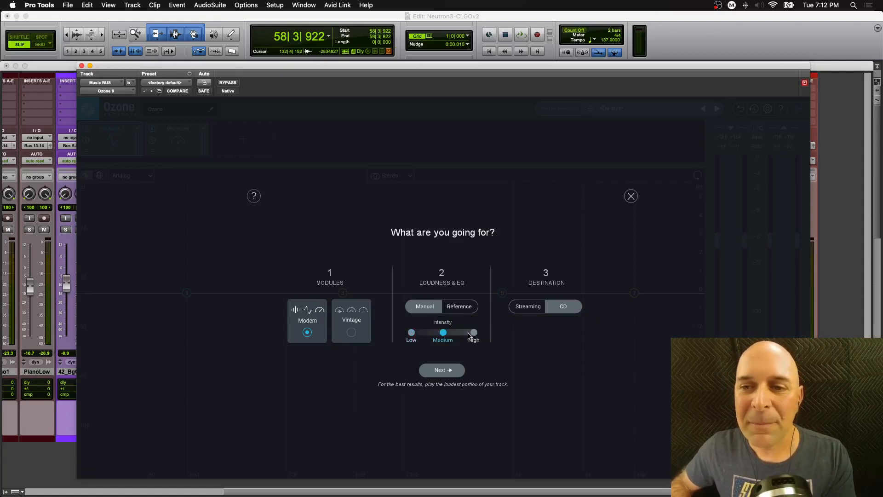
click(461, 308)
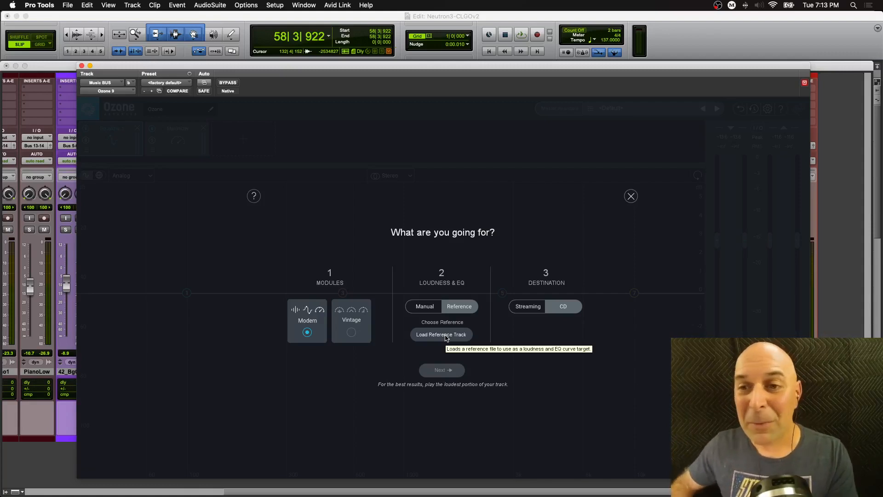
click(422, 307)
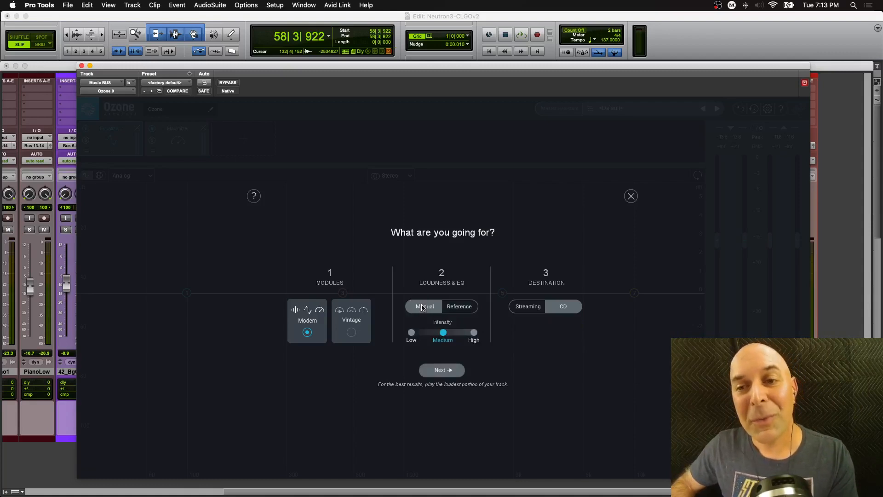
click(459, 309)
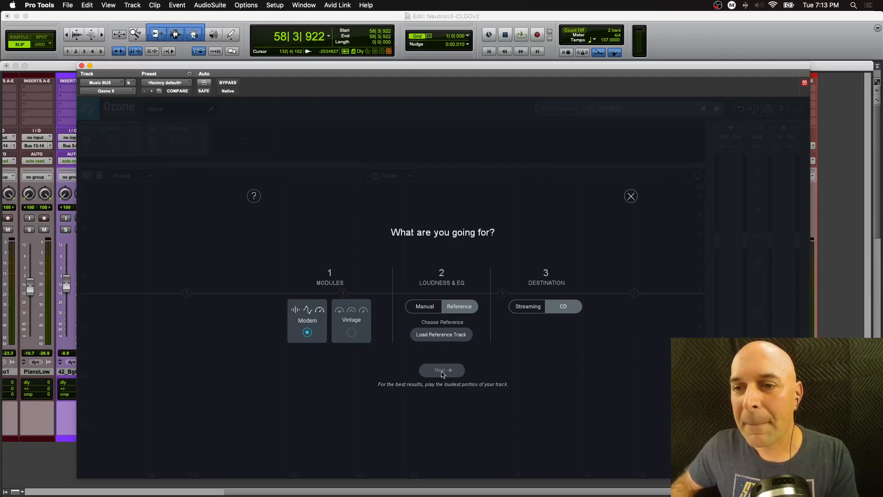
click(425, 307)
click(442, 371)
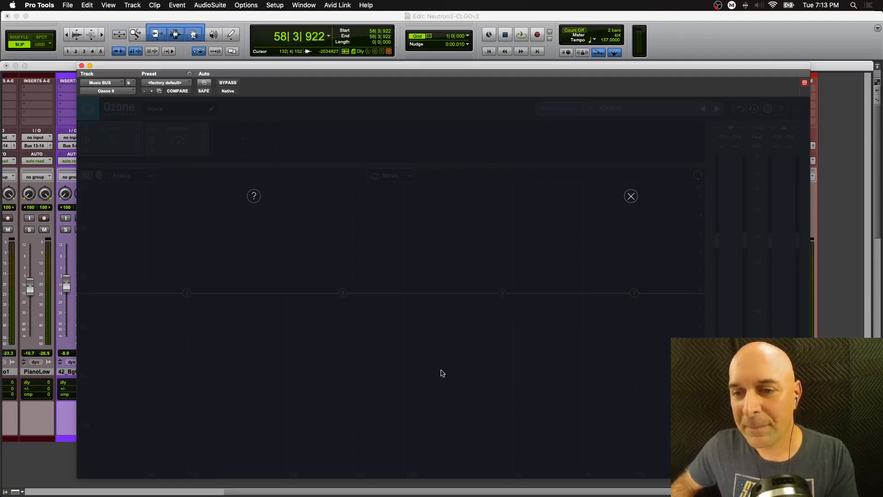
key(space)
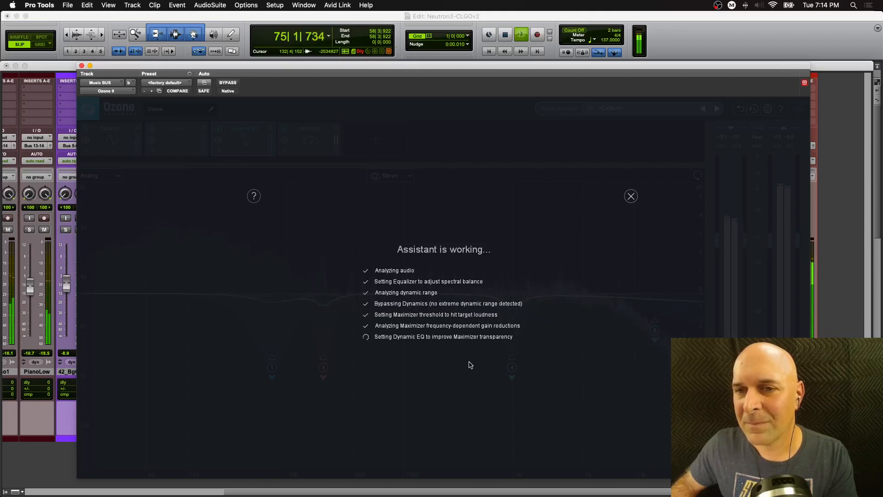
key(space)
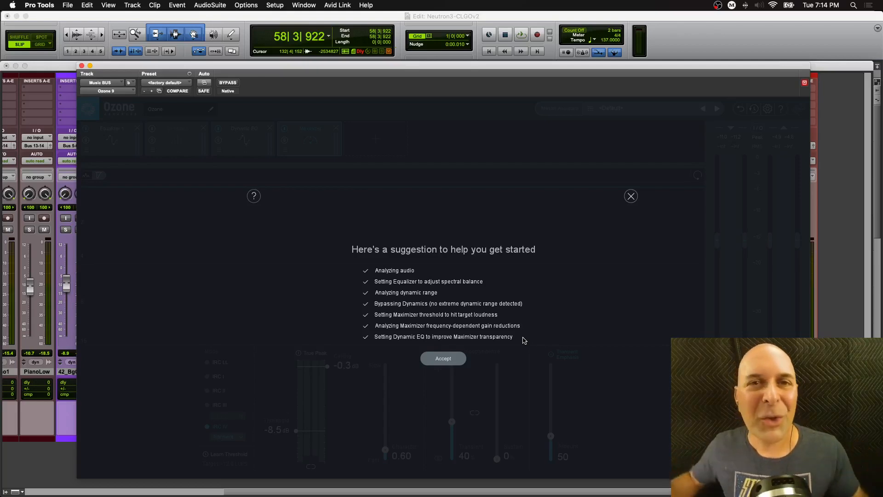
click(444, 358)
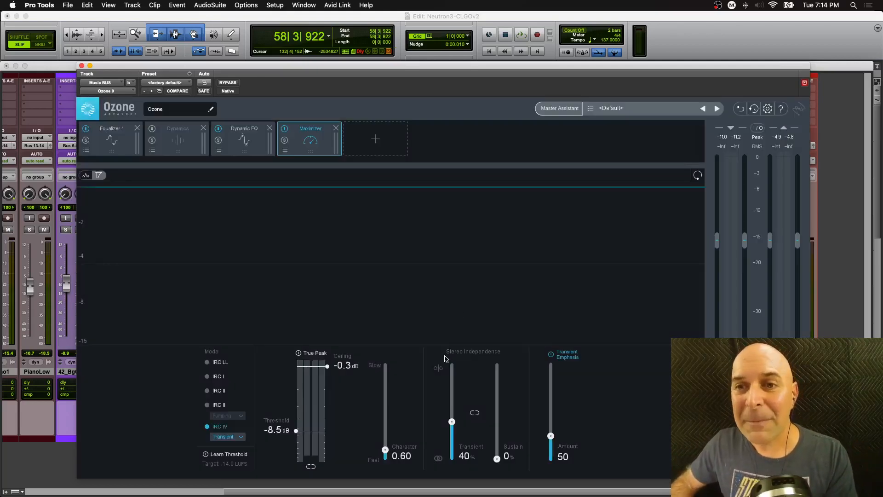
- Inspect the assistant's Equalizer 1, Dynamic EQ and Maximizer modules
click(118, 152)
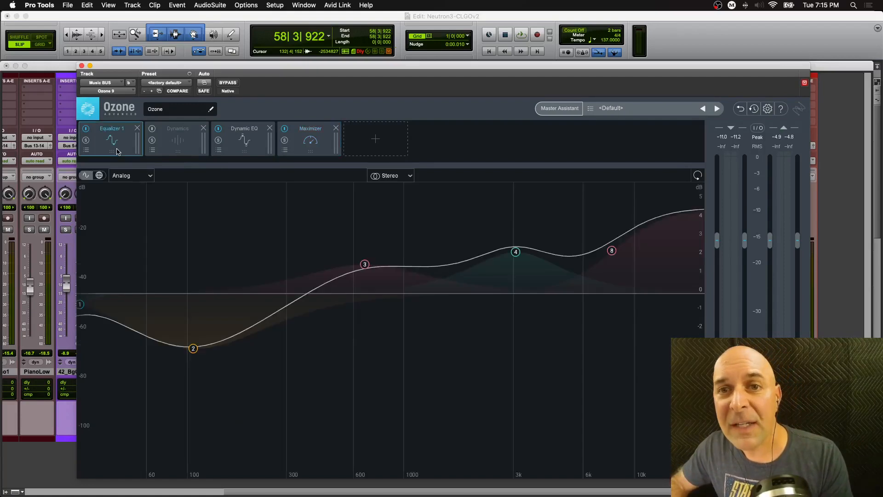
click(240, 152)
click(305, 153)
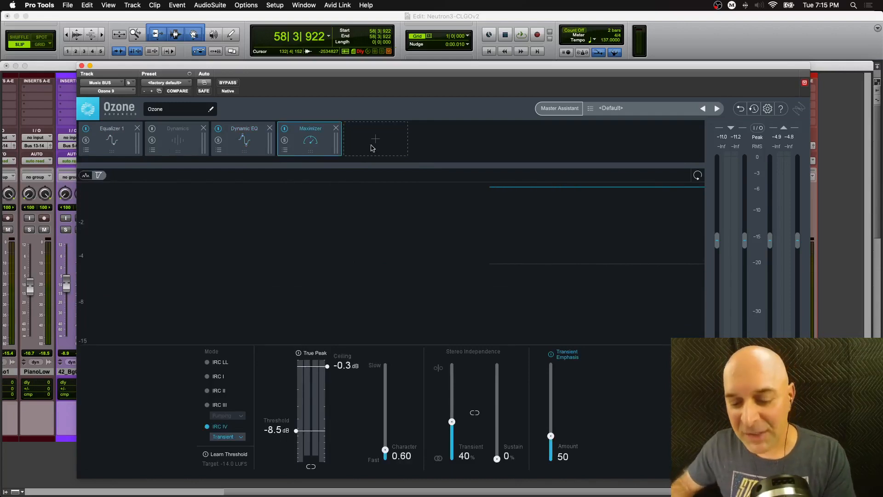
- Toggle the plugin bypass during playback to compare the processed and unprocessed music bus
click(227, 83)
key(space)
key(space)
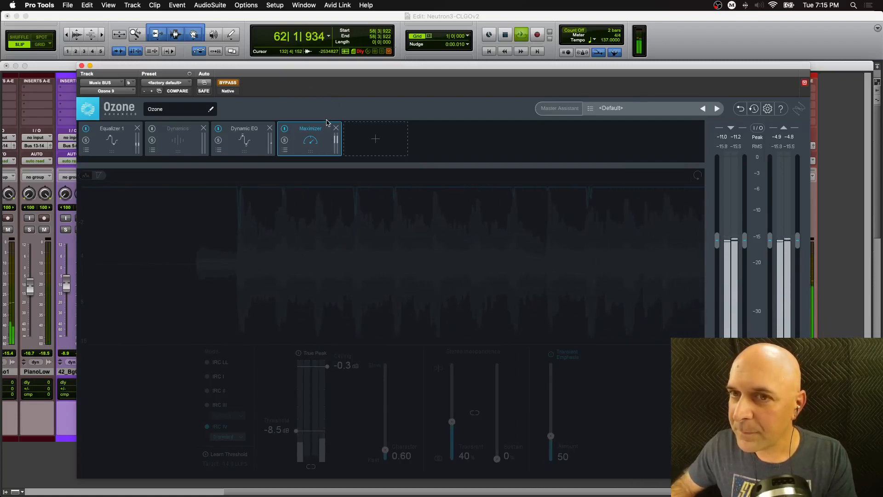
key(space)
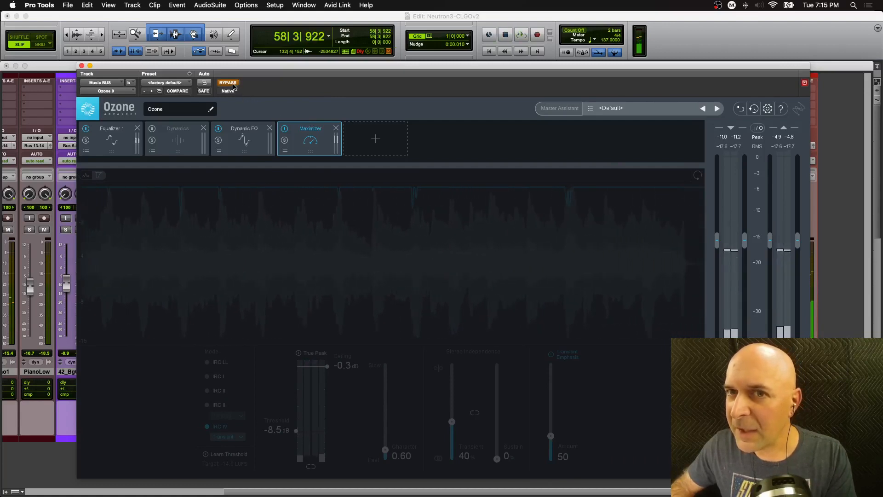
click(233, 87)
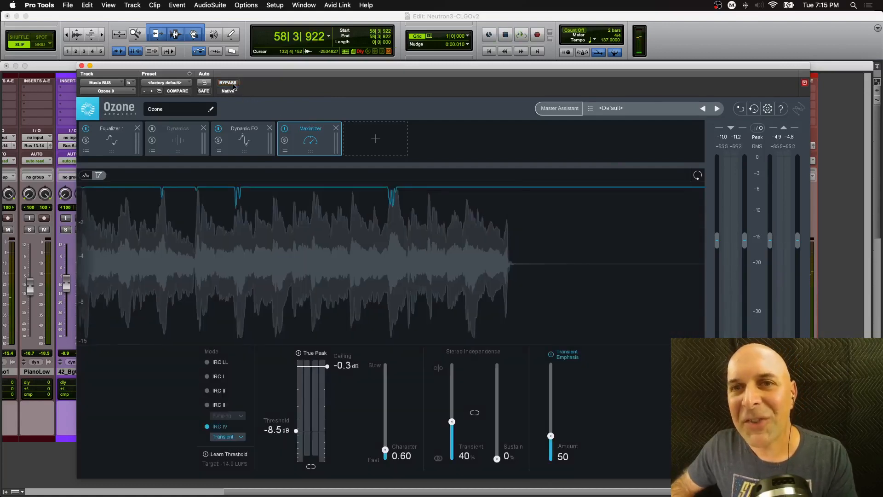
key(space)
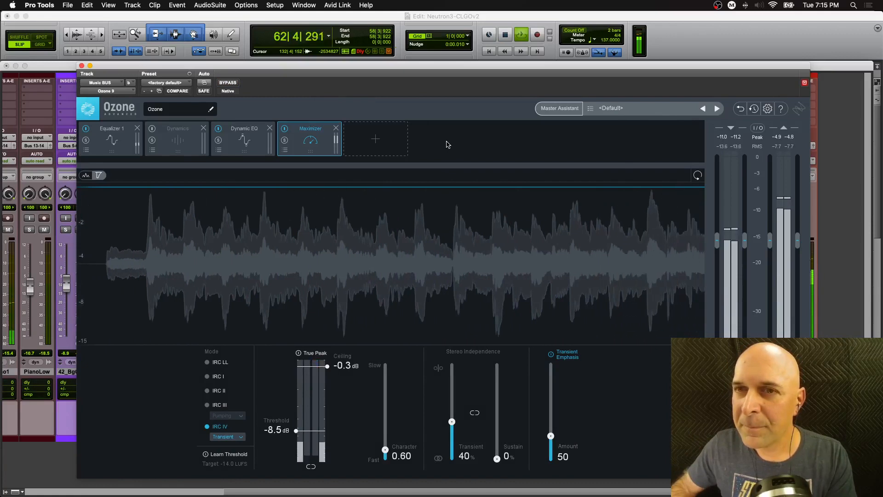
key(space)
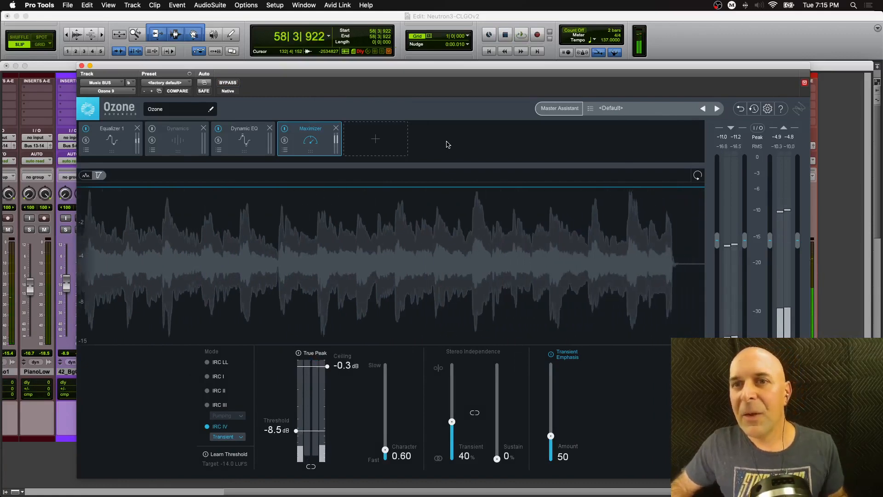
- In Equalizer 1, lower the high shelf to about 0.8 dB near 7269 Hz and reduce the bell boost near 3 kHz
click(245, 154)
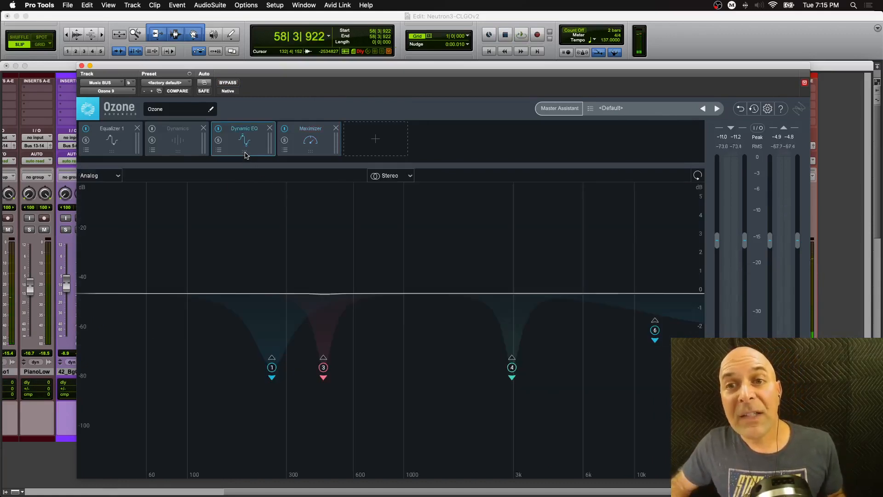
click(110, 156)
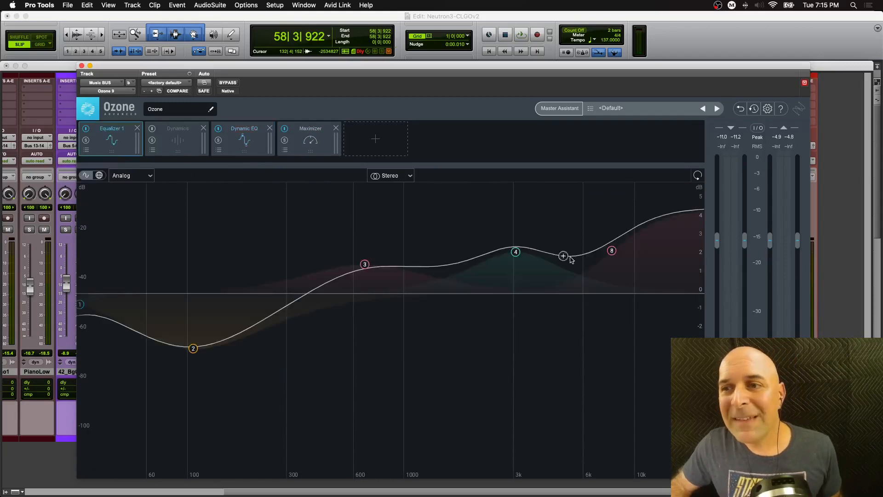
mouse_move(609, 270)
drag(608, 267, 607, 277)
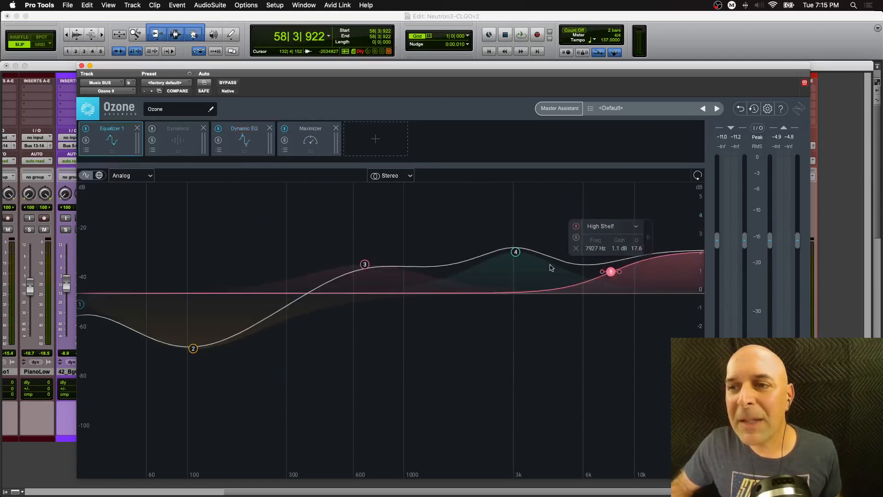
drag(516, 252, 516, 276)
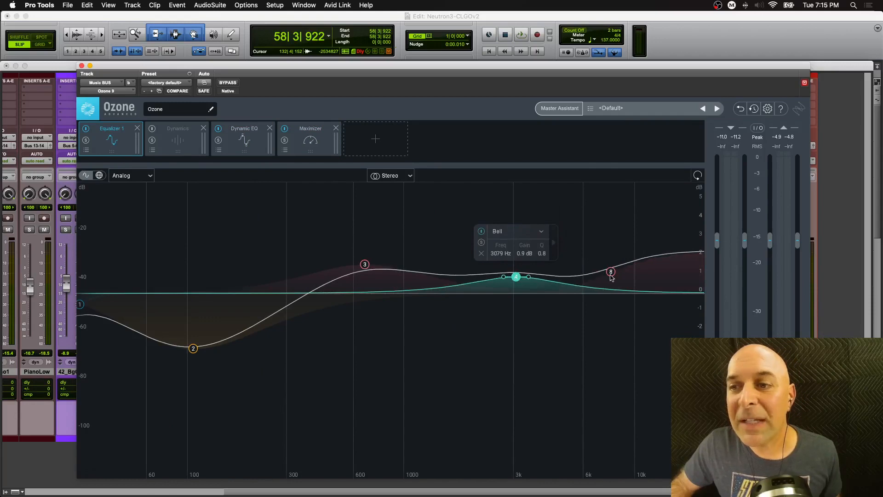
drag(607, 275, 604, 287)
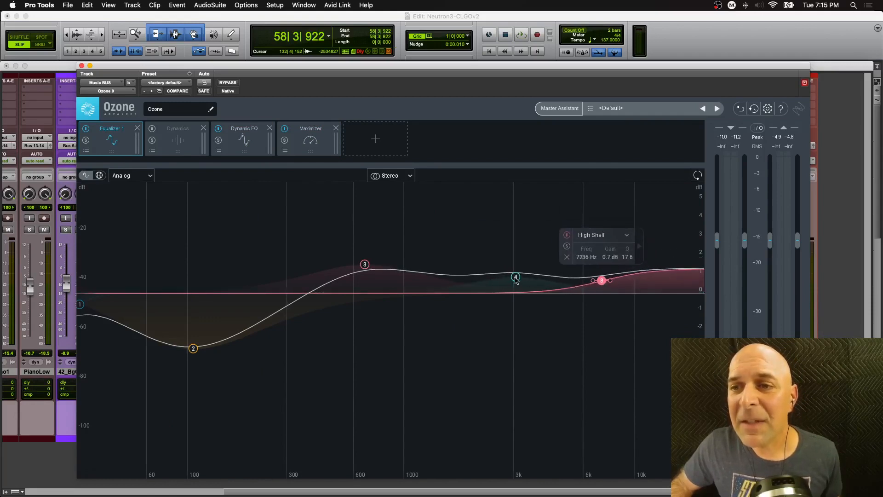
drag(515, 278, 516, 283)
drag(601, 281, 601, 279)
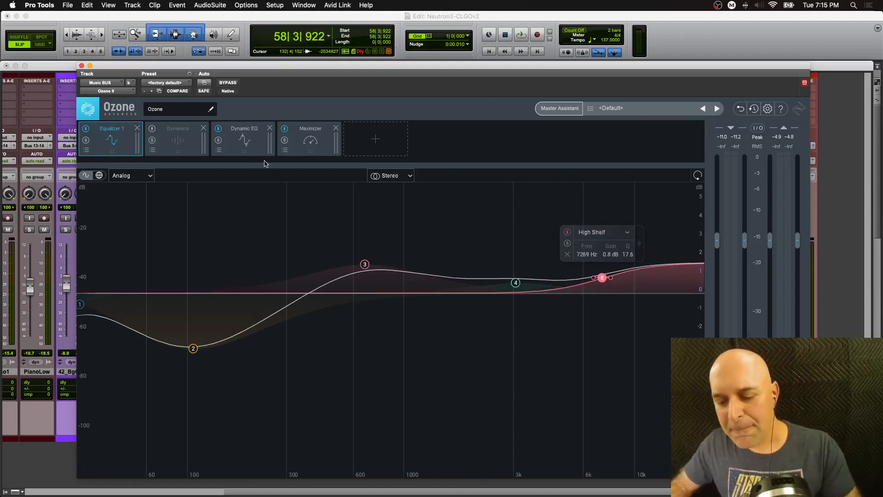
- During playback, lower the 688 Hz bell to about 1.0 dB and ease the 108 Hz cut to about -1.5 dB
key(space)
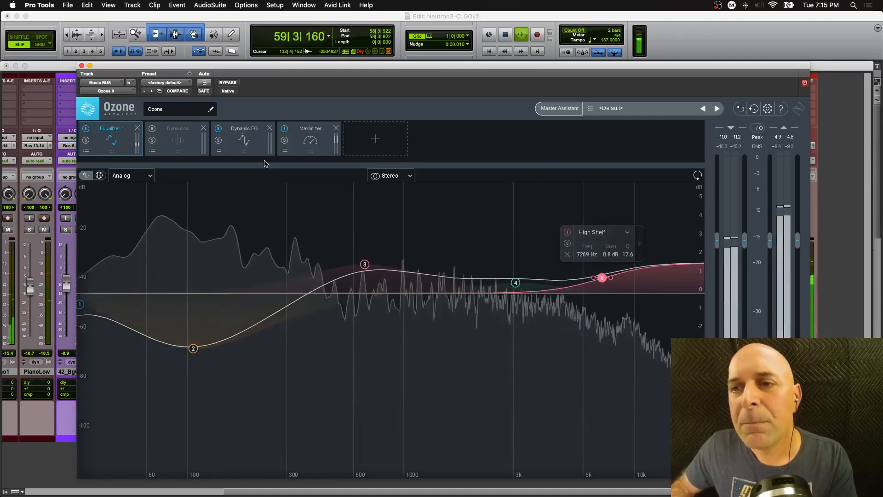
drag(364, 264, 367, 281)
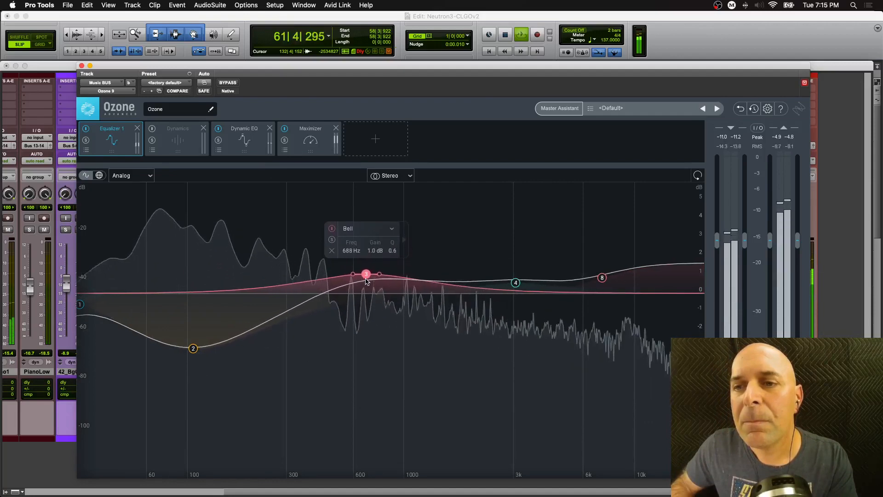
drag(193, 348, 193, 320)
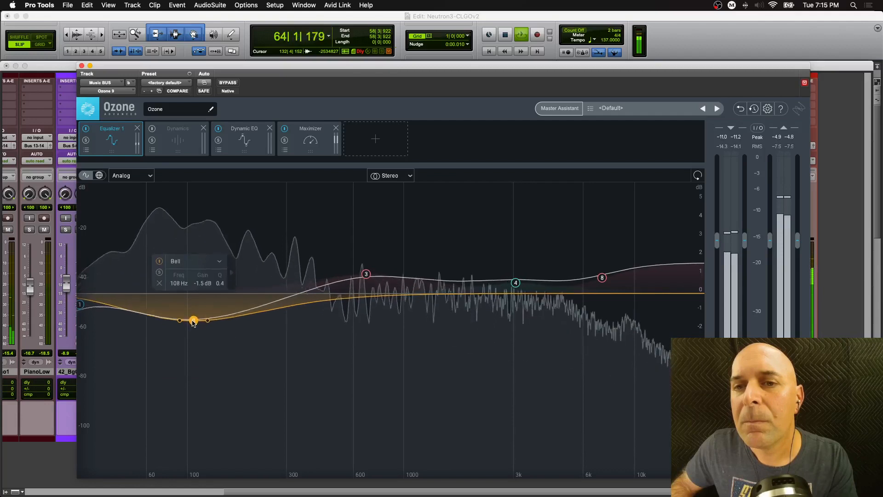
key(space)
- Add an Imager module after the Maximizer and open it
click(376, 140)
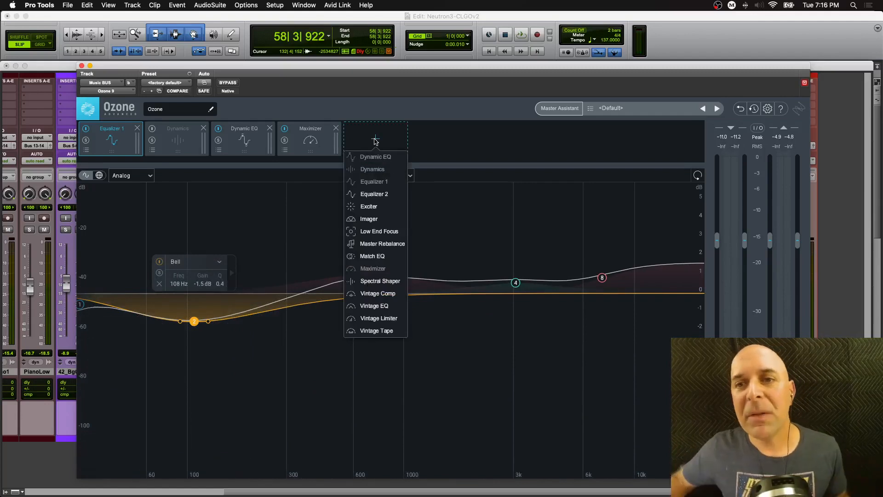
click(372, 218)
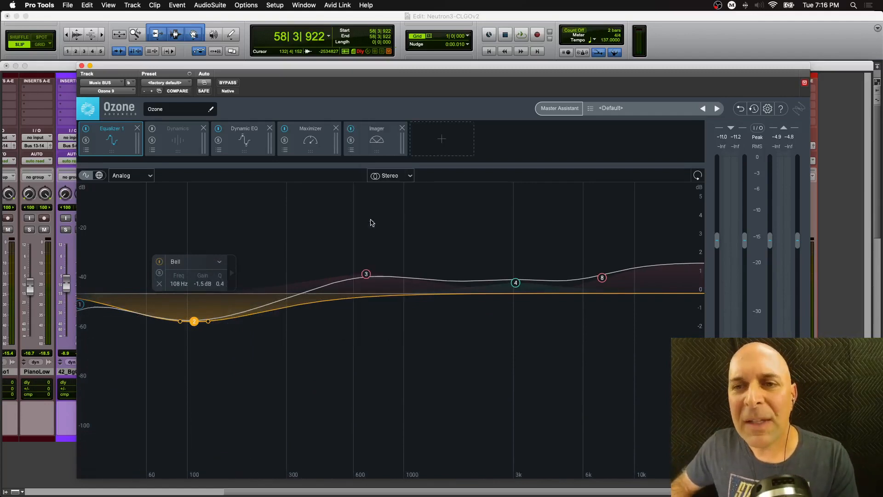
click(375, 153)
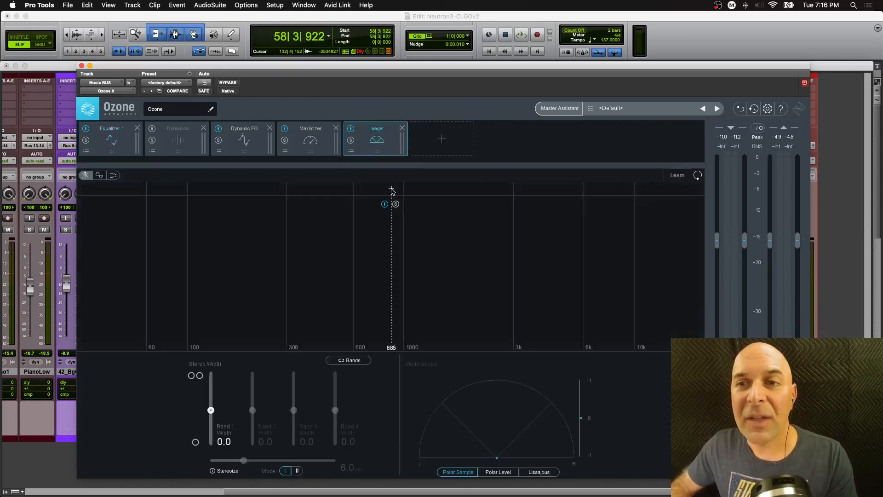
- Split the Imager into two bands at about 300 Hz and solo the low band
click(391, 189)
drag(391, 189, 288, 189)
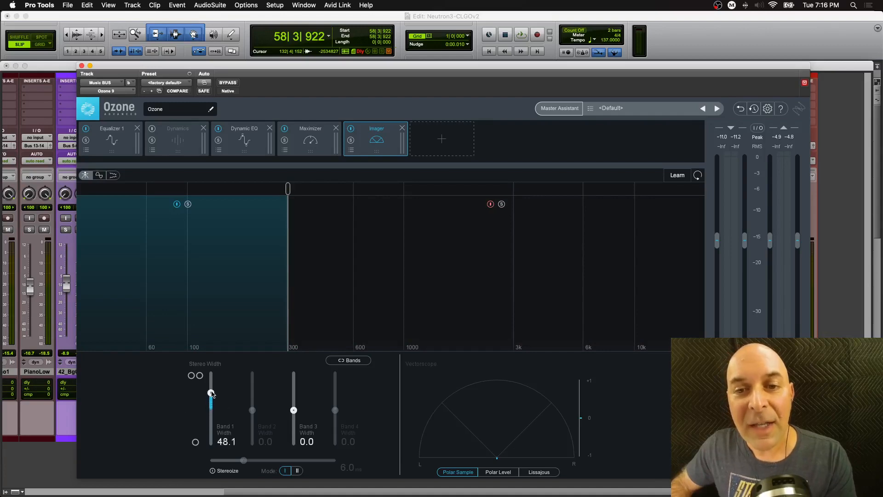
drag(211, 381, 213, 411)
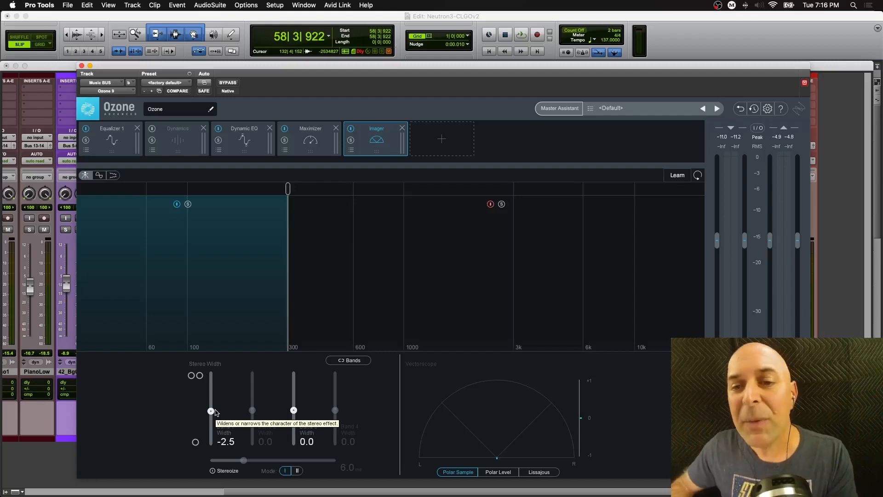
click(188, 205)
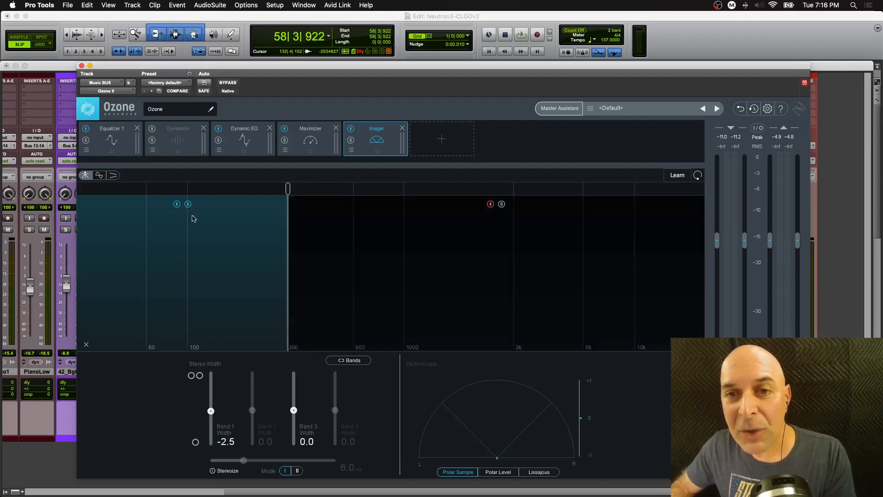
- During playback, sweep the low band's stereo width and leave it at -38.0
key(space)
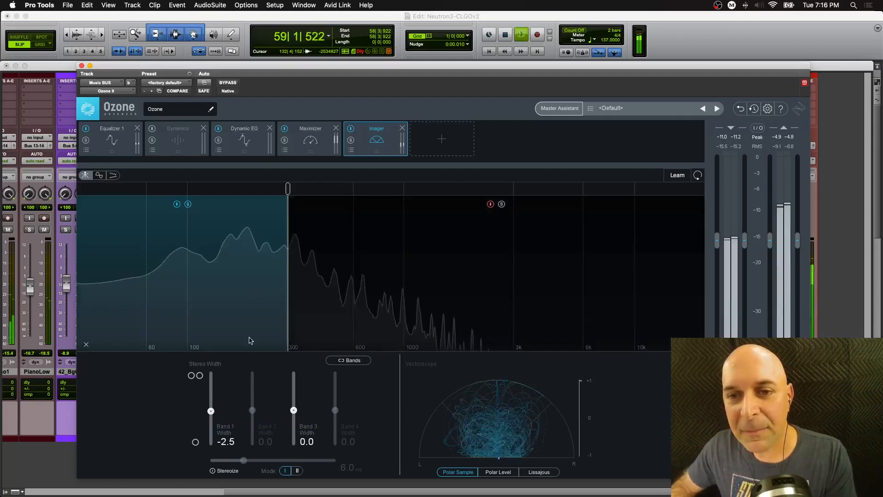
drag(211, 410, 211, 439)
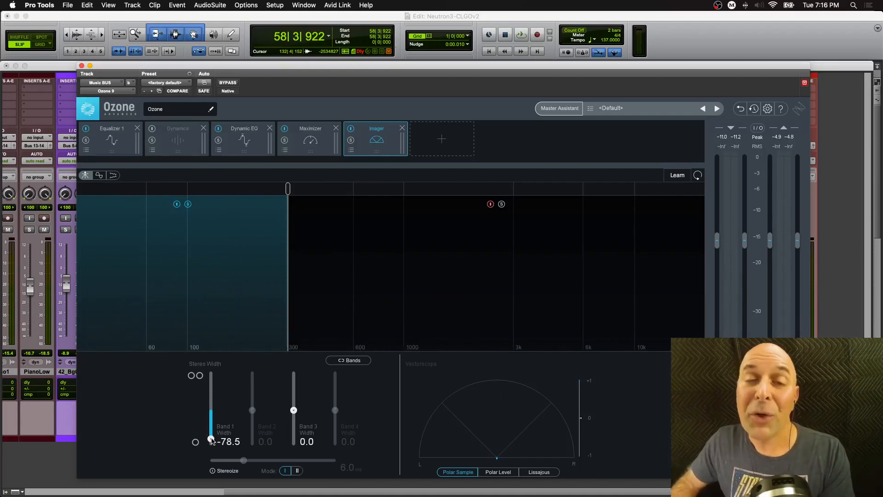
key(space)
drag(212, 440, 211, 383)
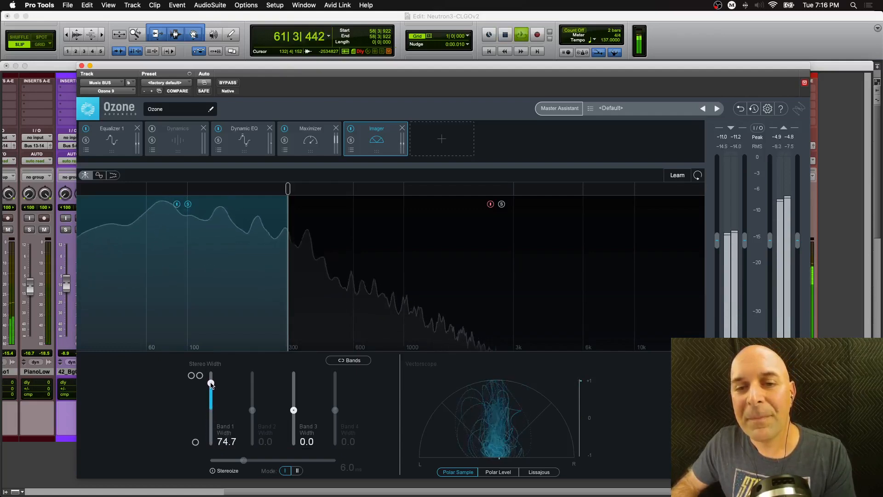
key(space)
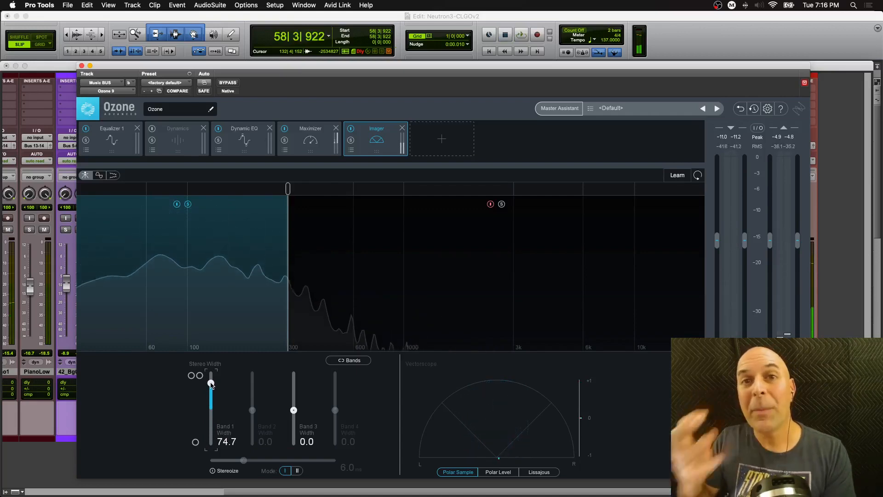
drag(211, 384, 215, 421)
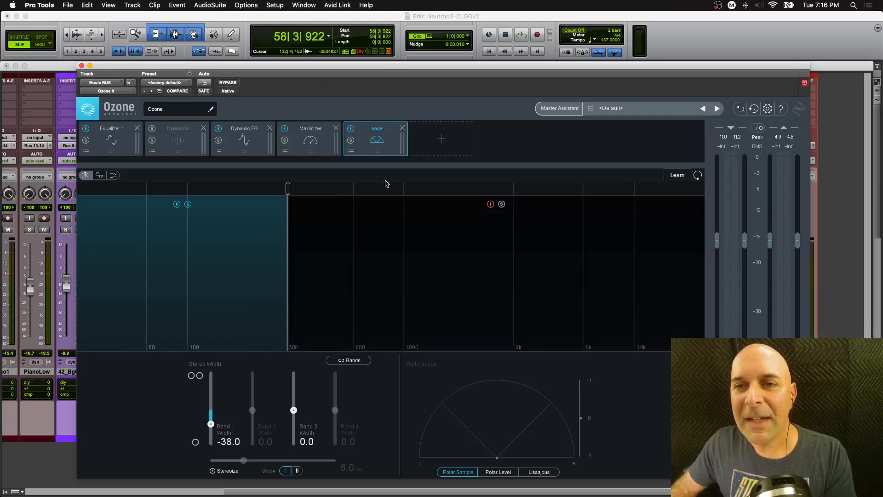
- Add a second band split at about 2 kHz, toggle individual band buttons, and select the top band
click(404, 188)
drag(404, 188, 489, 187)
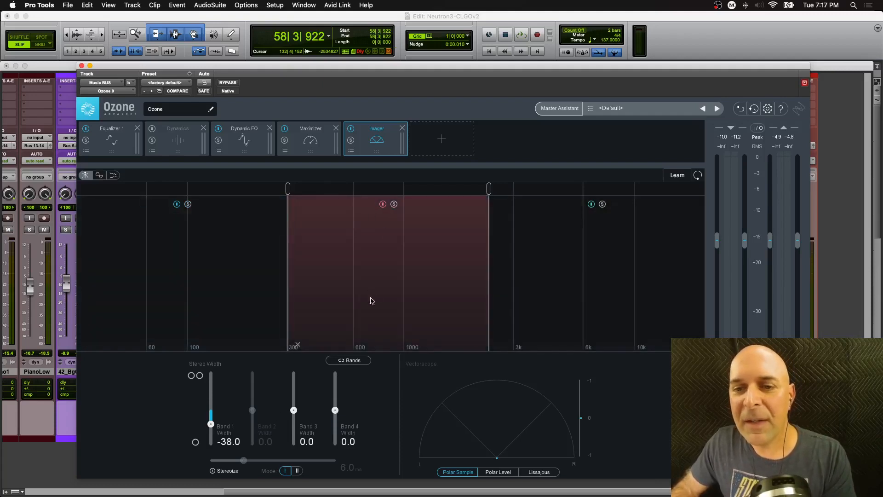
click(383, 203)
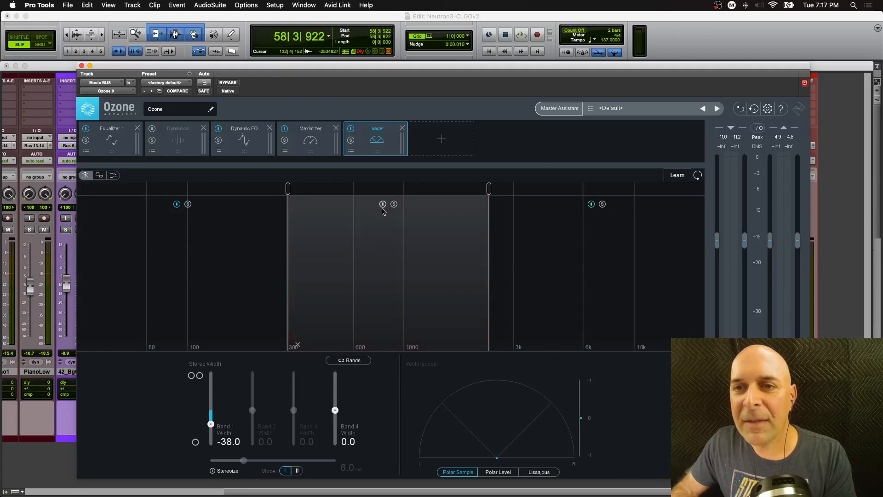
click(177, 203)
click(177, 204)
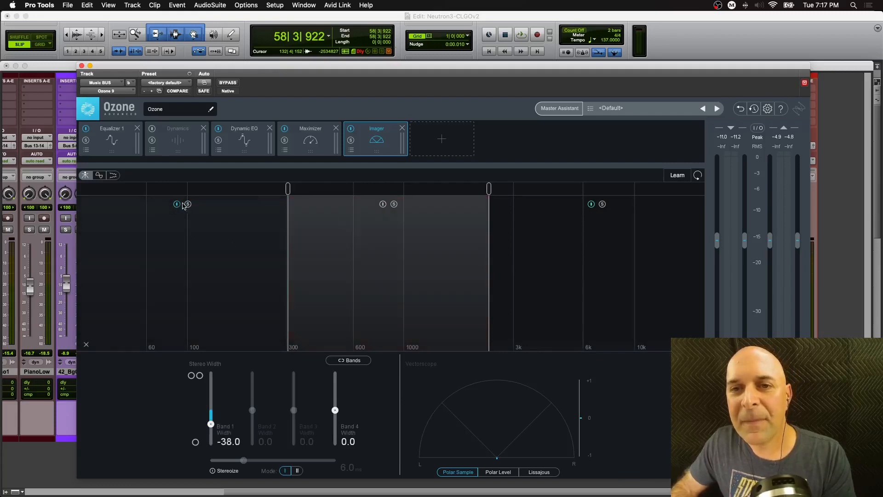
click(383, 204)
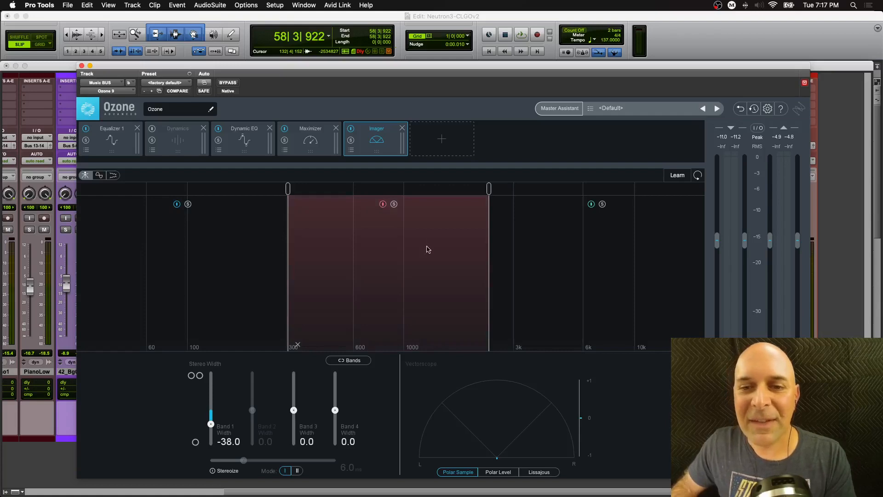
click(532, 211)
- During playback, widen the band between 300 Hz and 2 kHz to 48.1
key(space)
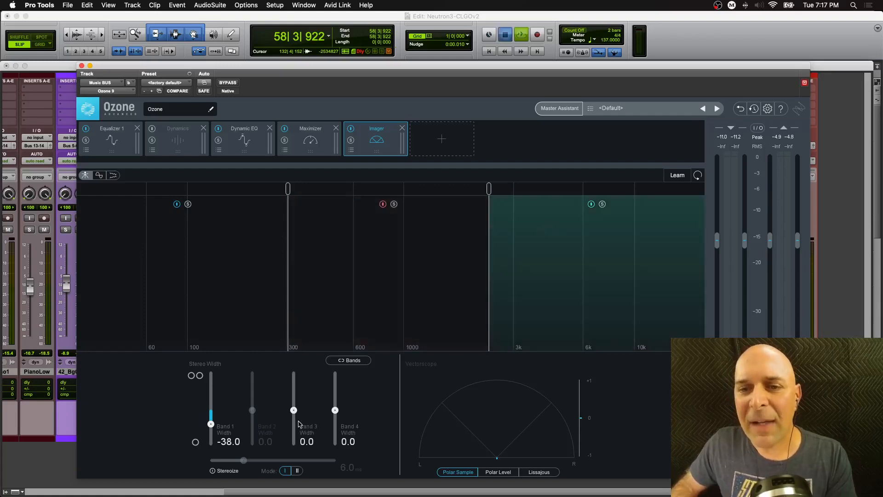
drag(293, 410, 292, 394)
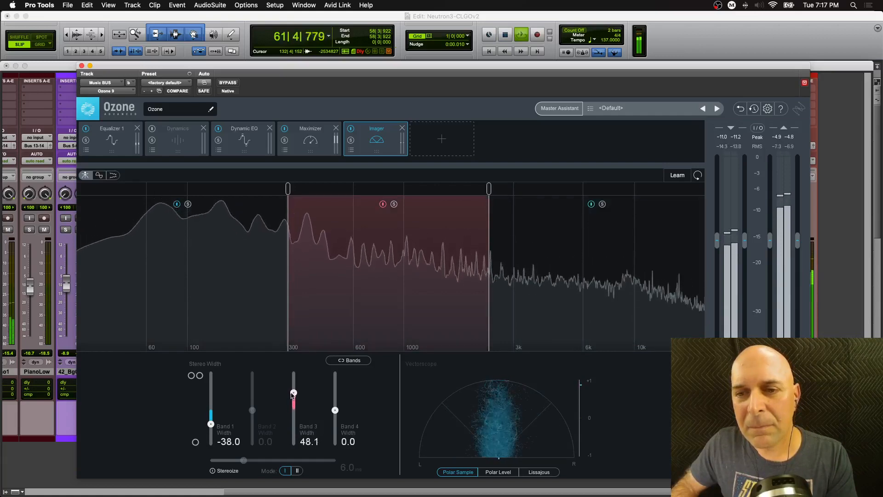
key(space)
- Toggle the plugin bypass on and off around playback to compare the imaging on the music bus
click(228, 83)
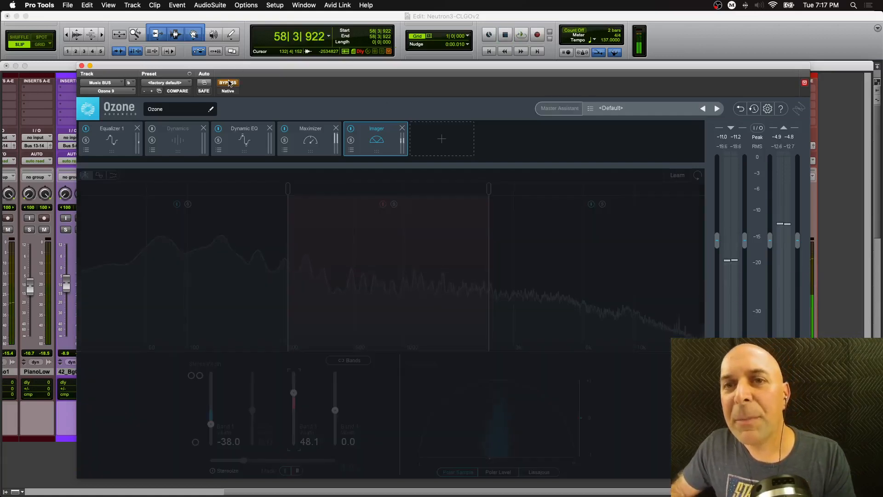
key(space)
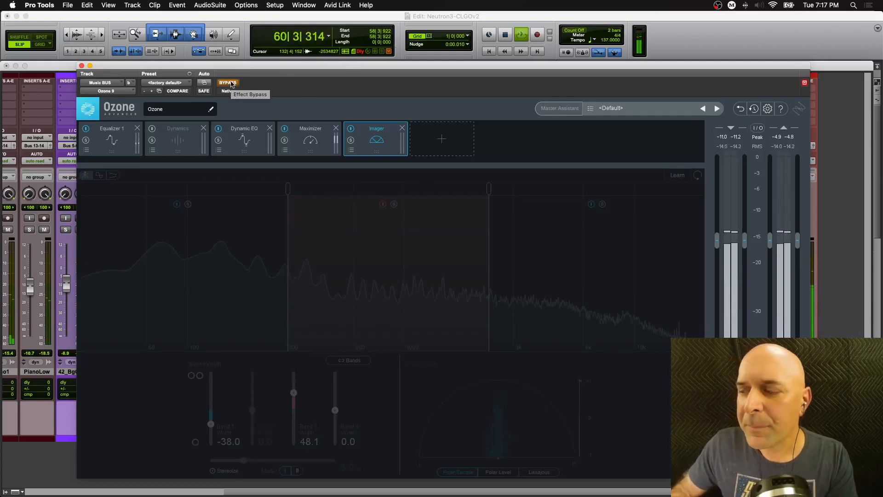
key(space)
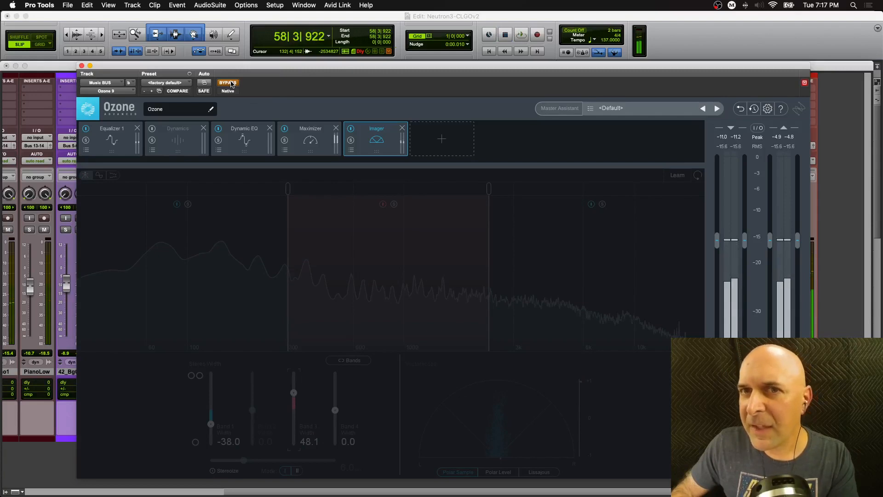
click(228, 83)
key(space)
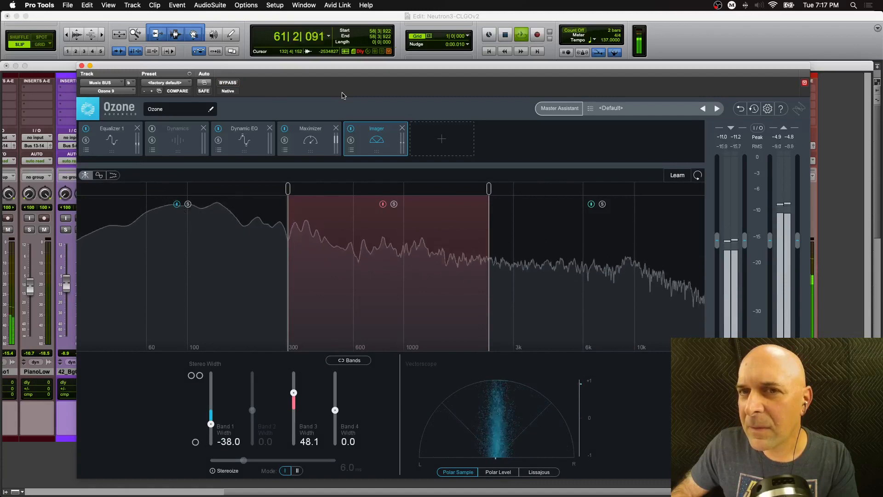
- Toggle the Imager module's bypass off and on during playback, then stop playback
click(350, 130)
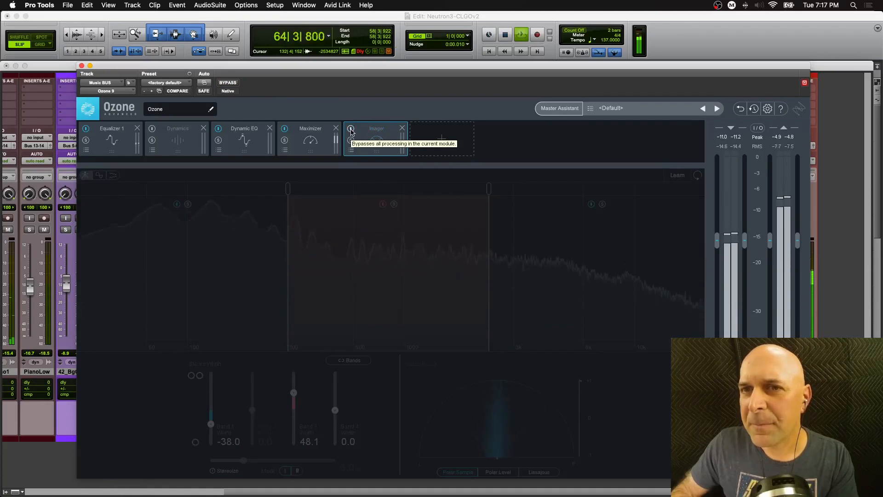
click(350, 129)
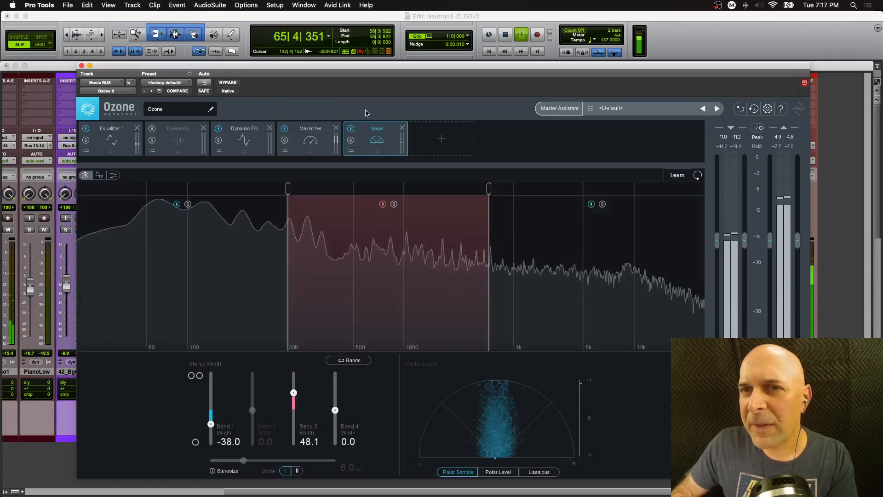
key(space)
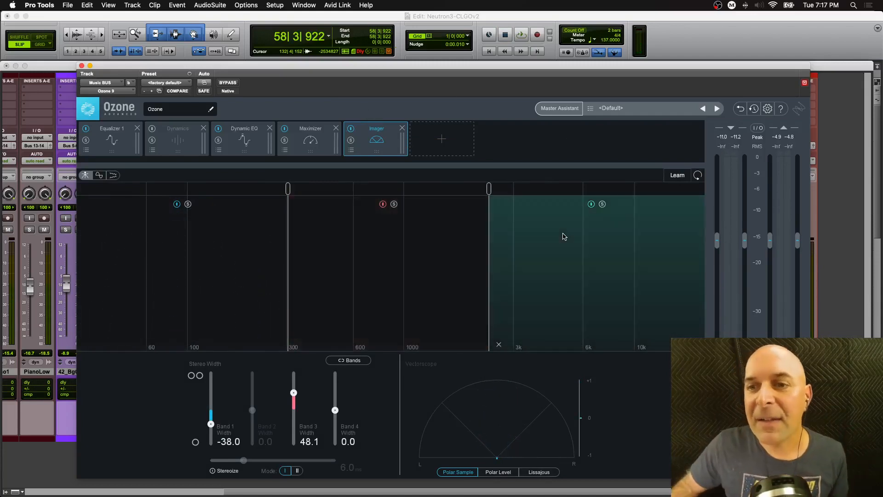
drag(488, 191, 488, 191)
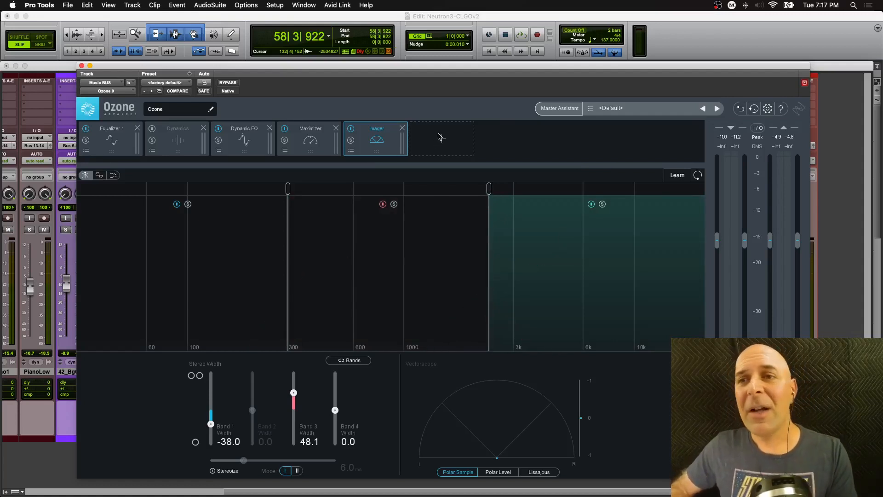
- Load the <Default> preset from the Ozone 9 Preset Manager and close it
click(594, 109)
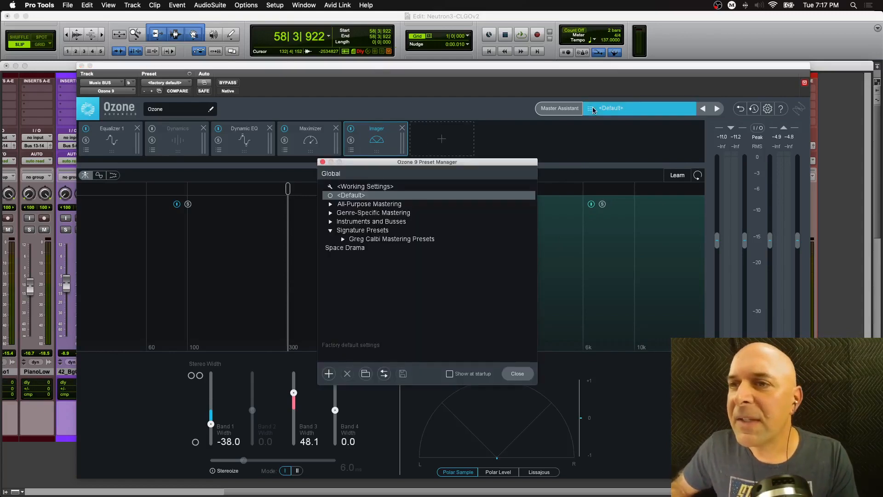
click(362, 196)
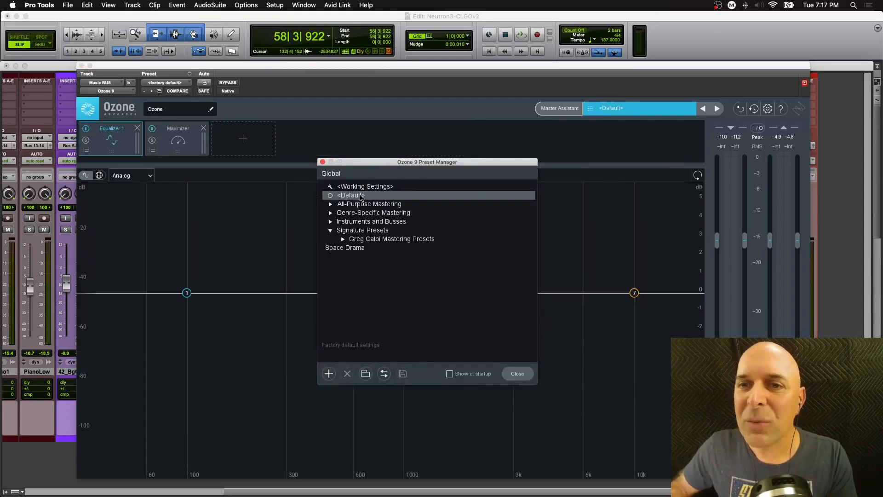
click(323, 162)
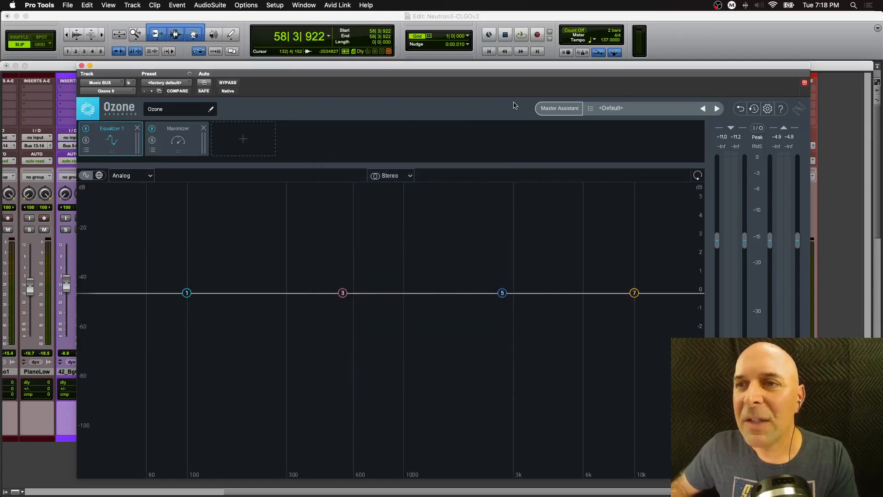
- Reopen the Preset Manager, expand All-Purpose Mastering, and load the Added Warmth preset
click(593, 110)
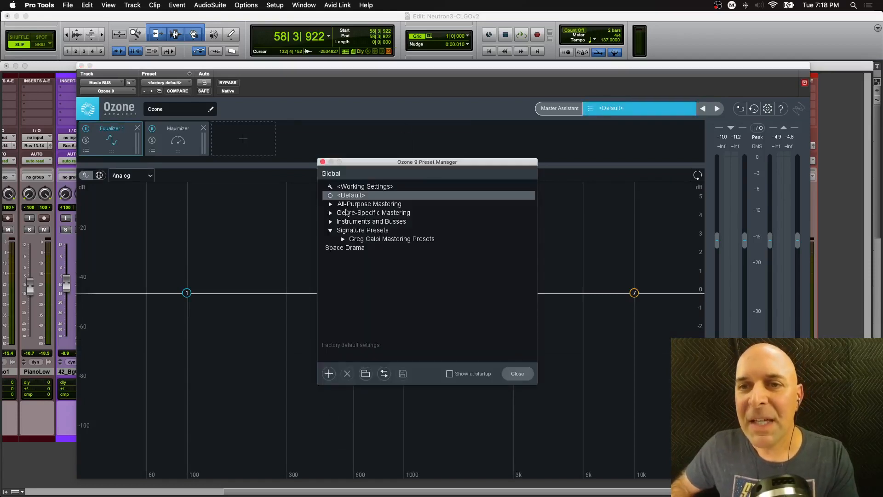
click(331, 204)
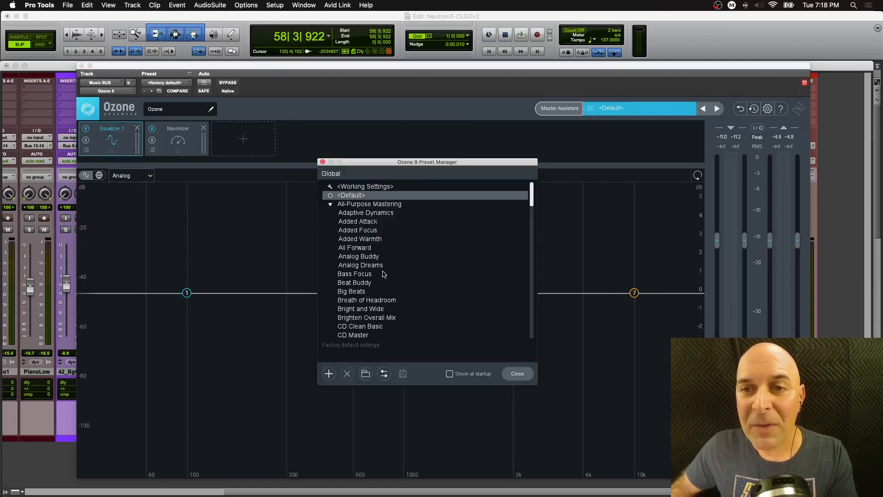
click(362, 240)
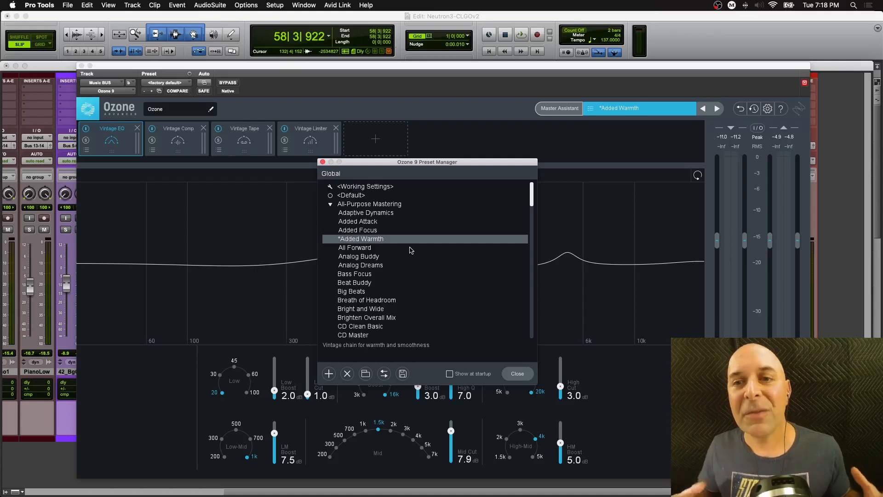
- Audition the Analog Dreams, Bass Focus and Breath of Headroom presets
click(377, 266)
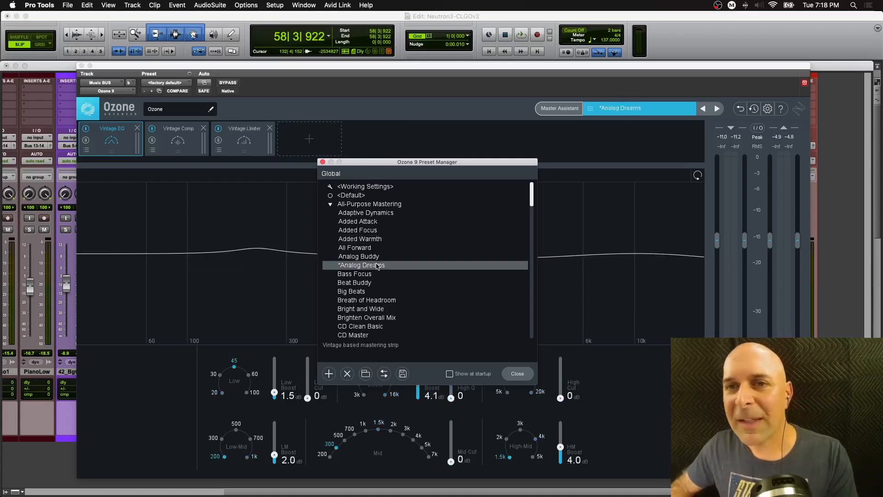
click(367, 274)
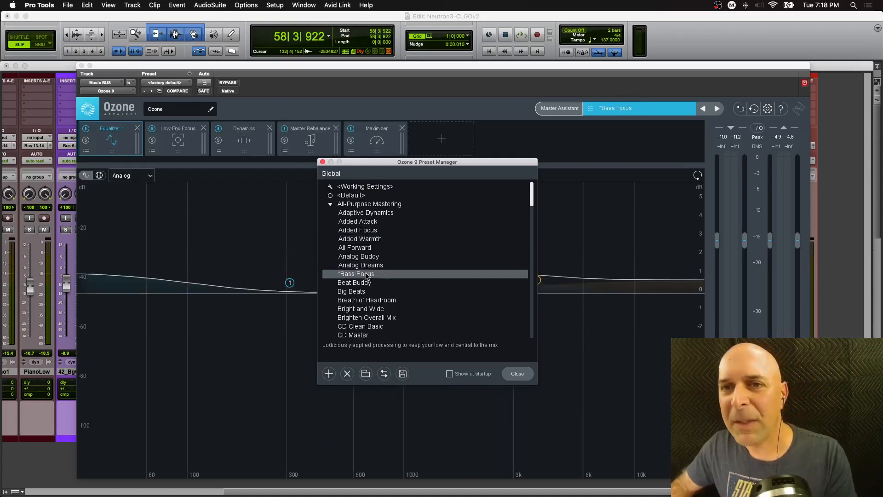
click(378, 301)
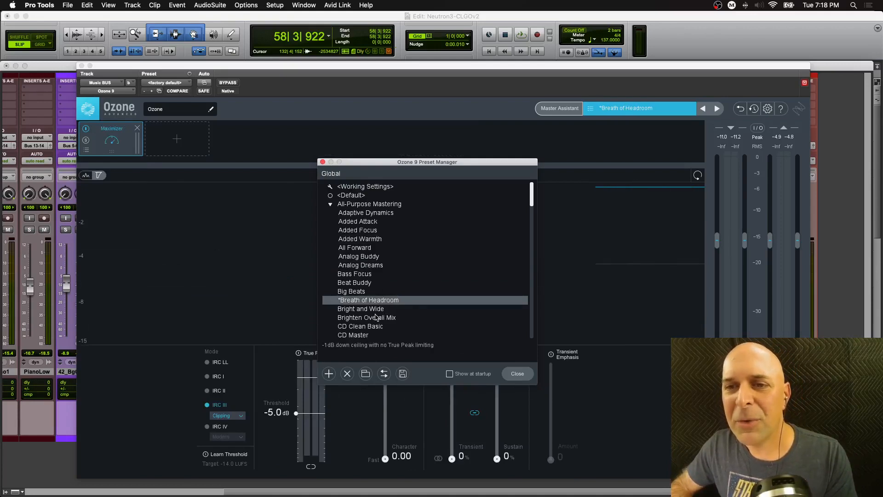
- Audition Brighten Overall Mix, CD Master and Depth and Clarity presets, then move the Preset Manager window aside
click(377, 317)
scroll(418, 290, down, 5)
click(369, 293)
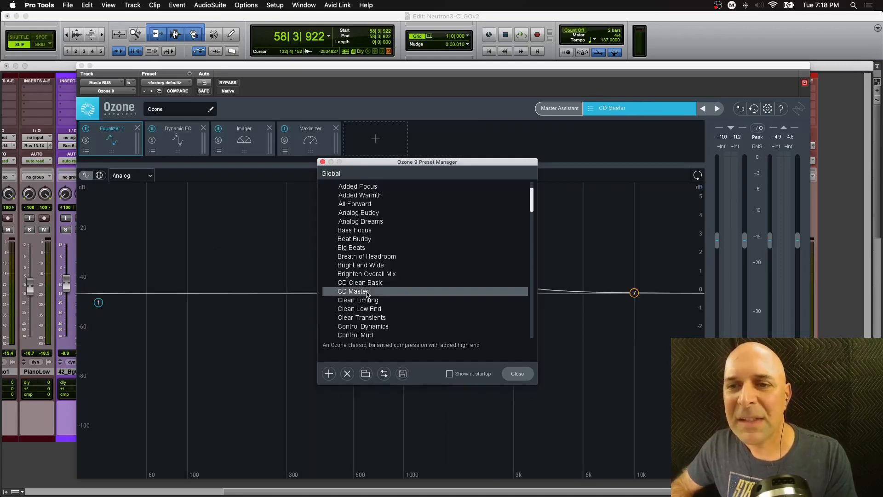
scroll(389, 317, down, 4)
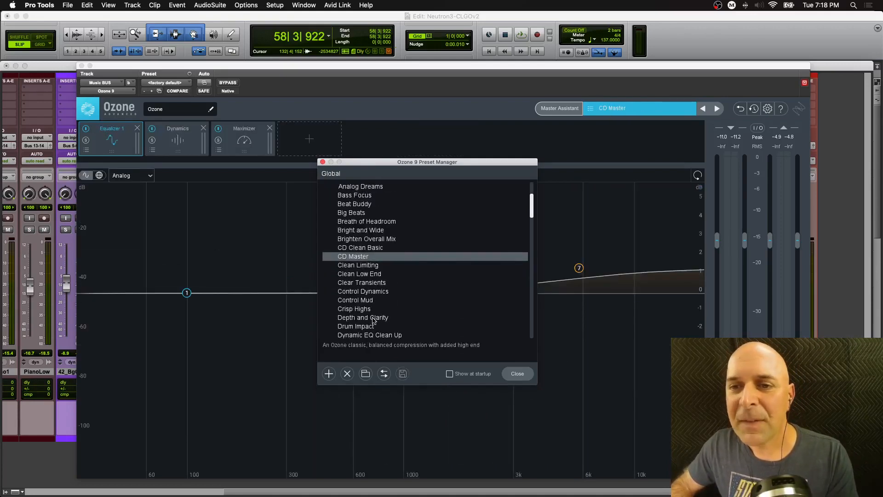
click(374, 319)
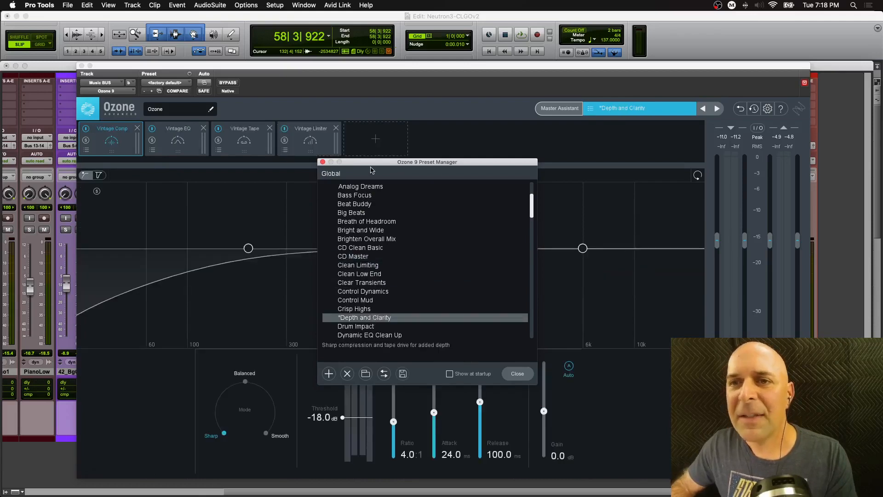
drag(378, 164, 359, 166)
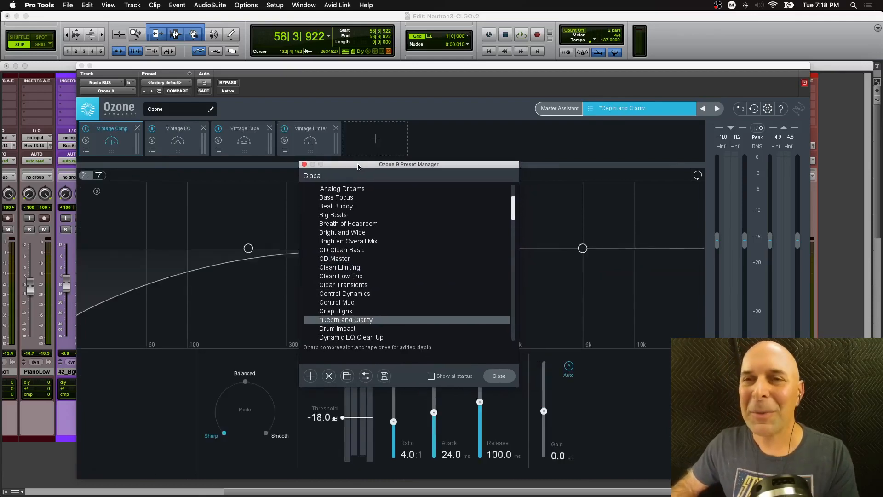
- Play the mix, compare the Depth and Clarity preset with Ozone bypassed and active, then close the Preset Manager
key(space)
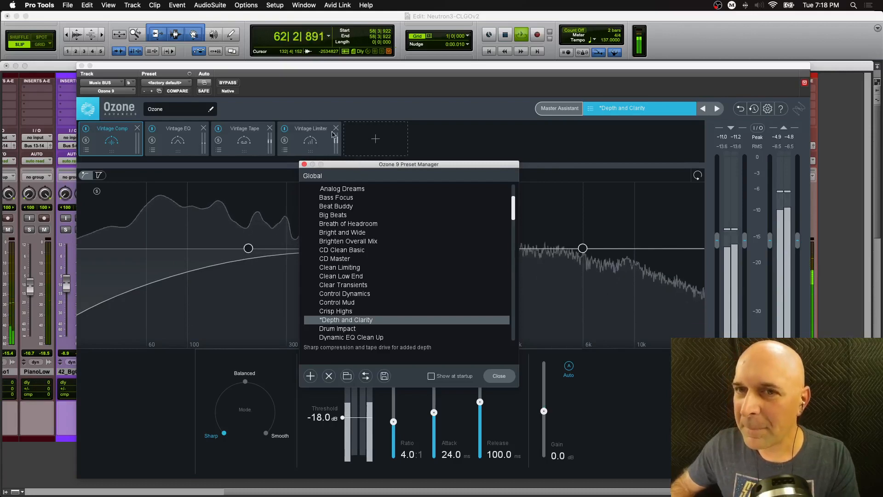
click(228, 83)
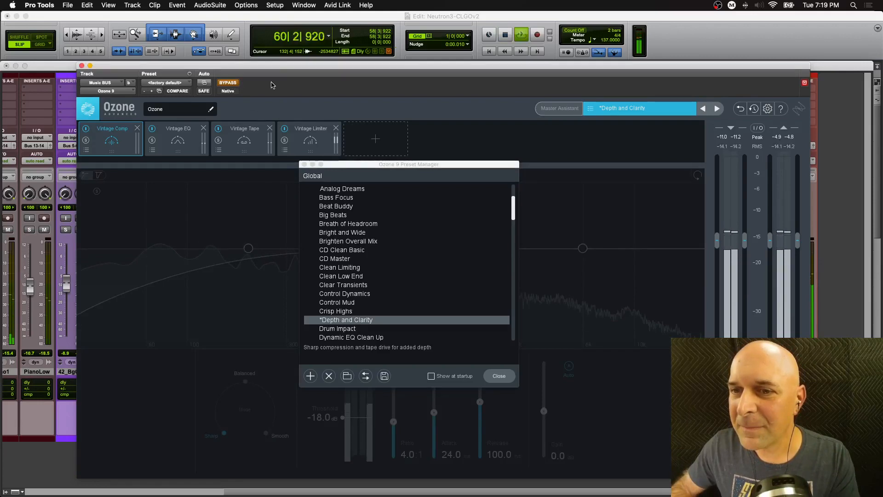
click(229, 82)
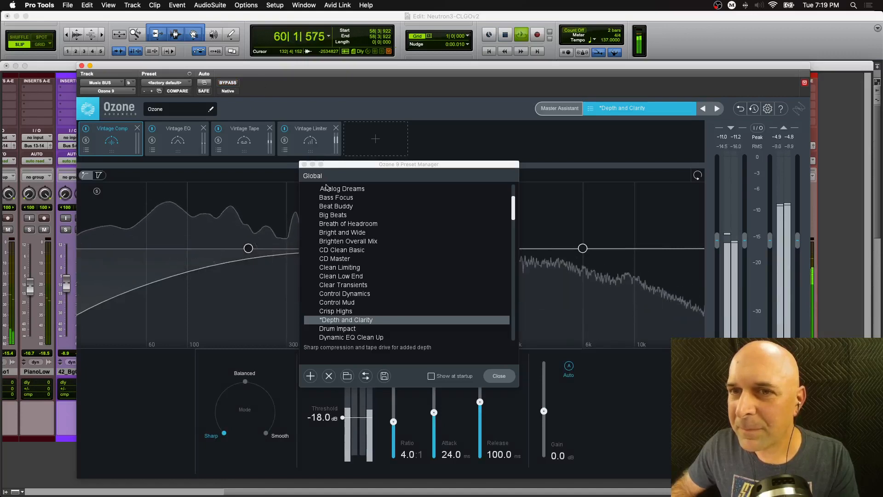
click(304, 164)
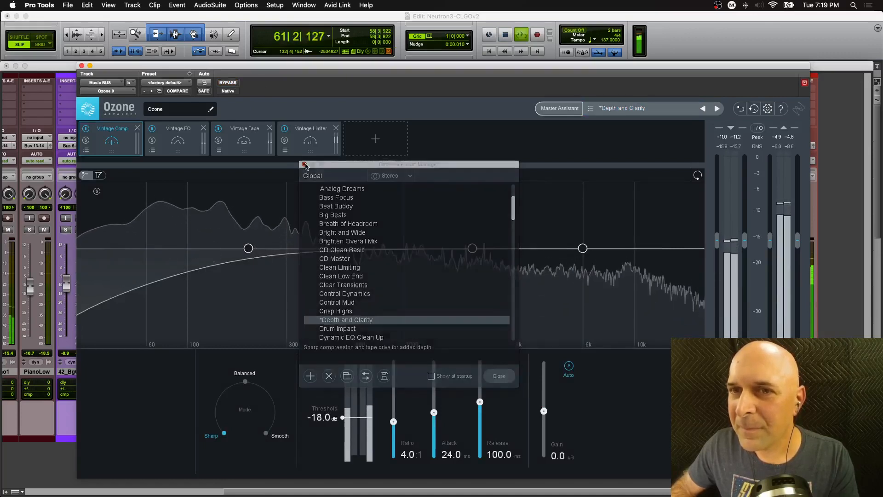
- Step through the next presets, Dynamic EQ Clean Up and Emphasize Bass, to Enhance Dynamics
key(space)
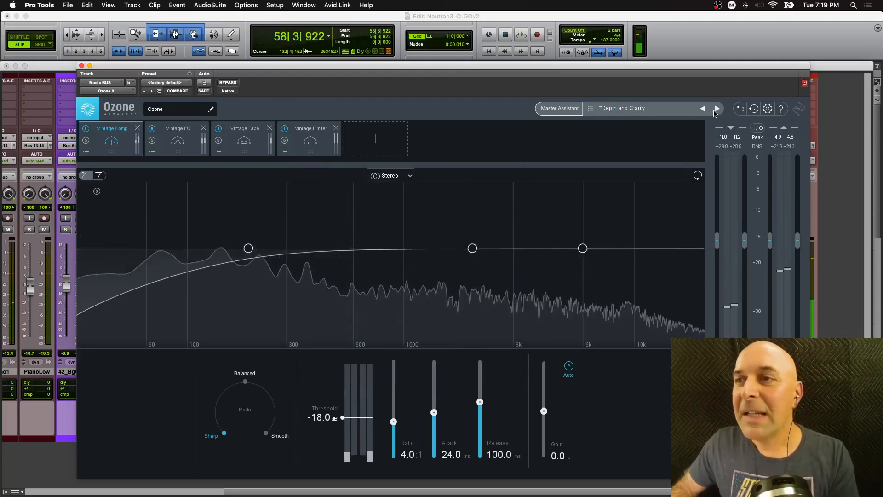
click(717, 108)
click(717, 108)
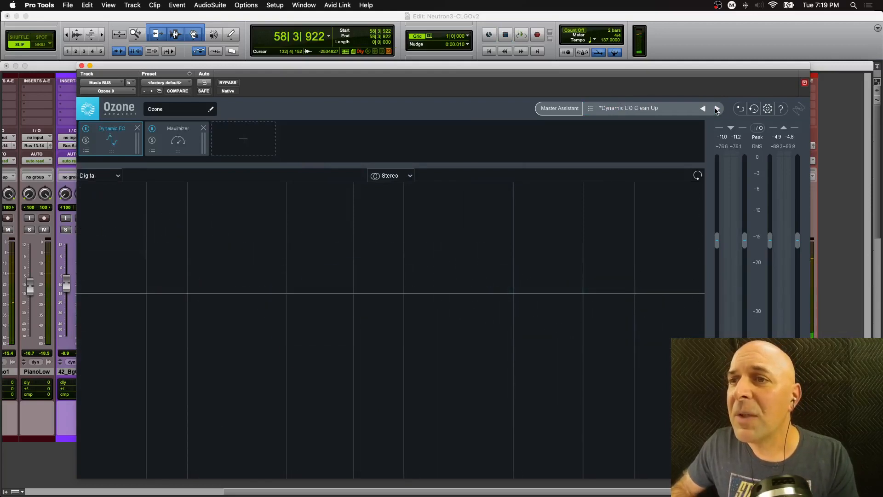
click(717, 108)
click(717, 108)
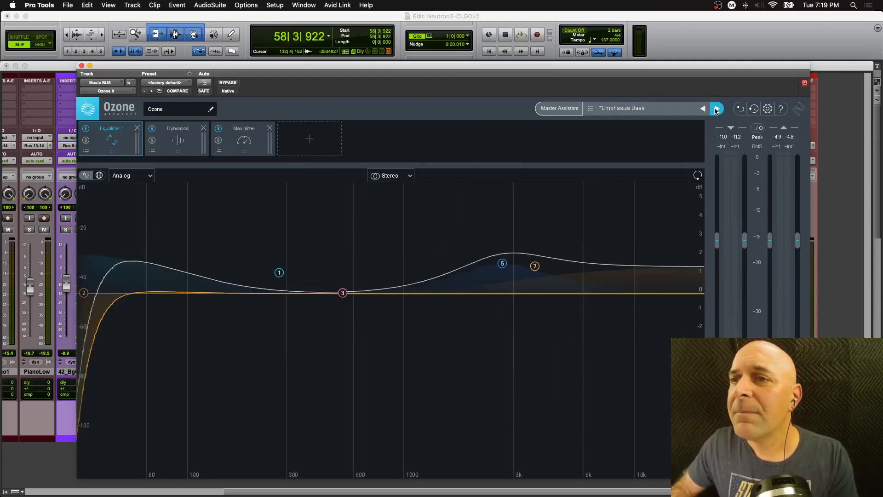
click(717, 109)
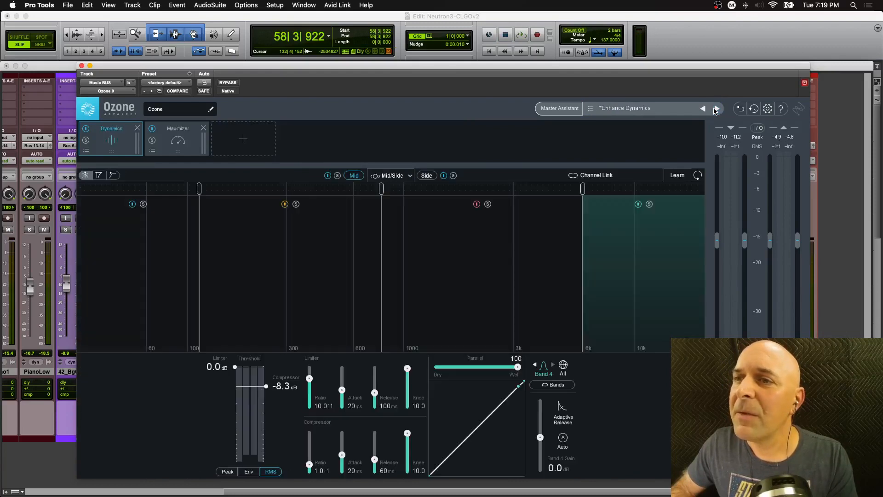
- Play the mix and compare the Enhance Dynamics preset with Ozone bypassed and active
key(space)
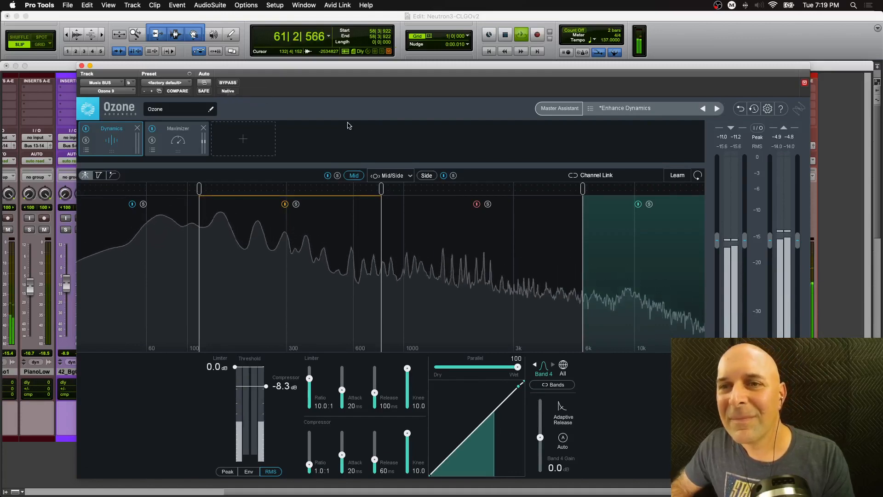
click(229, 83)
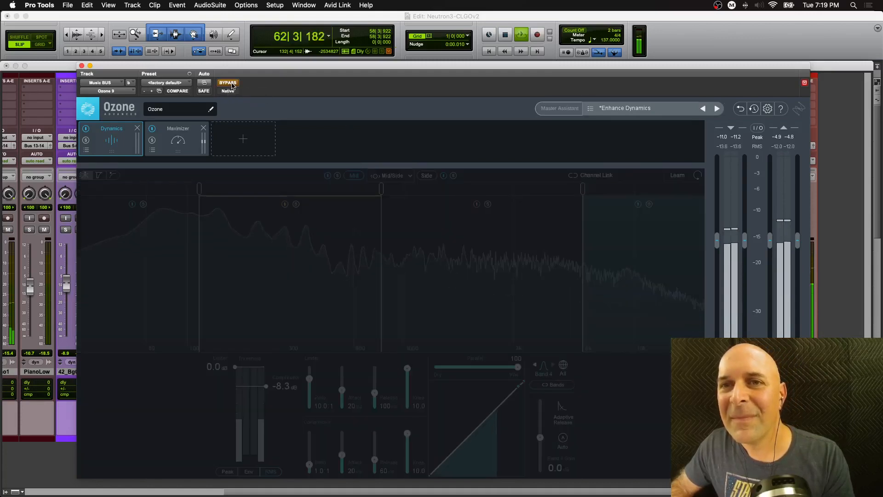
click(228, 83)
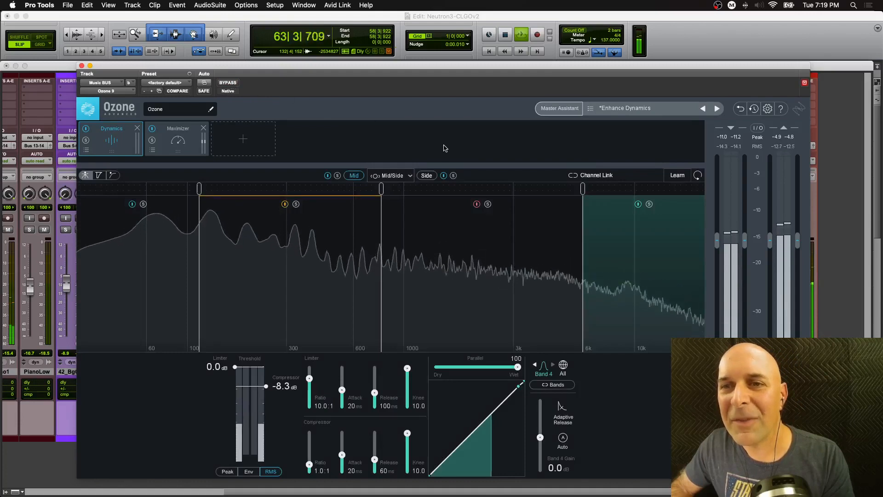
key(space)
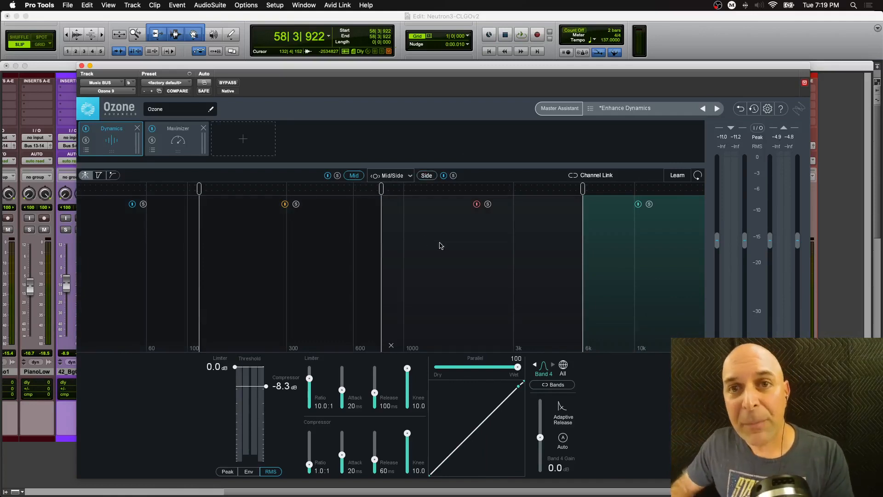
- Step back to the Crisp Highs preset, forward to Depth and Clarity, and toggle Ozone's bypass off and on
mouse_move(113, 152)
mouse_down()
mouse_move(175, 151)
mouse_move(114, 151)
mouse_up()
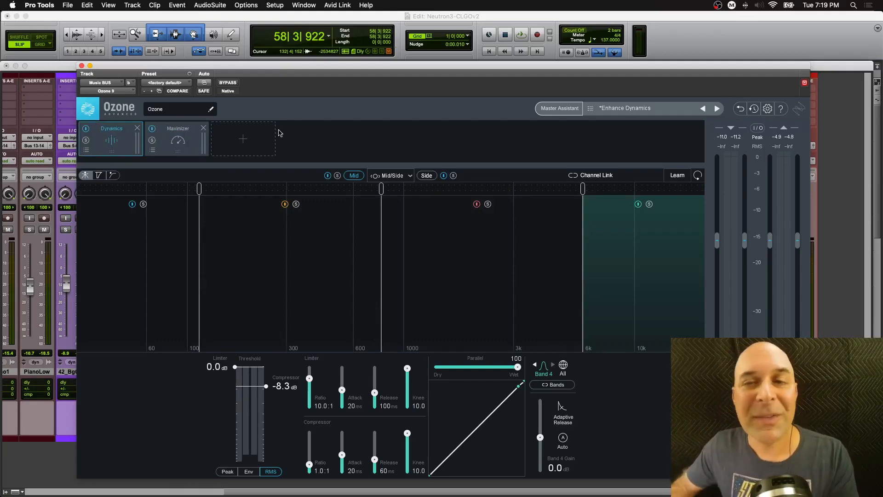
click(706, 109)
click(704, 109)
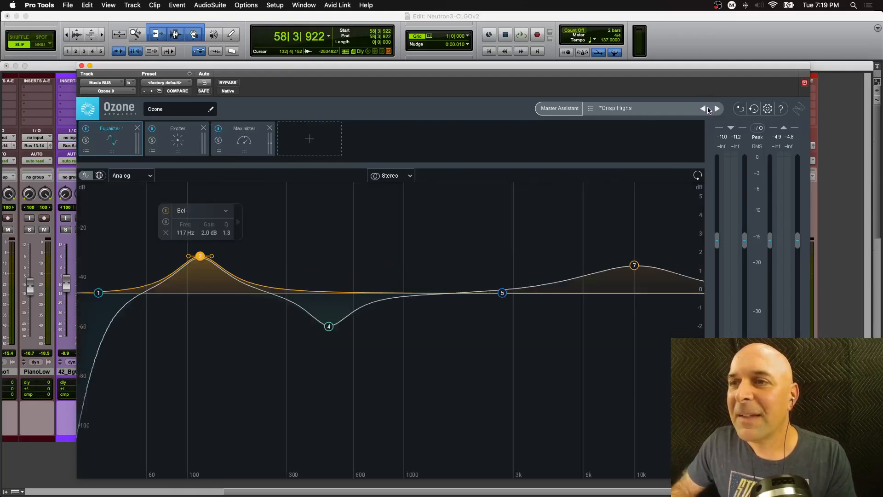
click(717, 109)
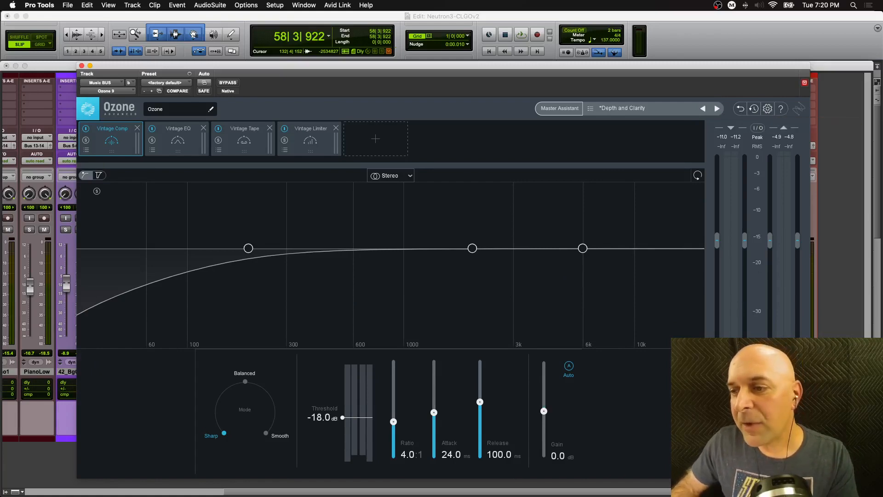
click(228, 82)
click(228, 83)
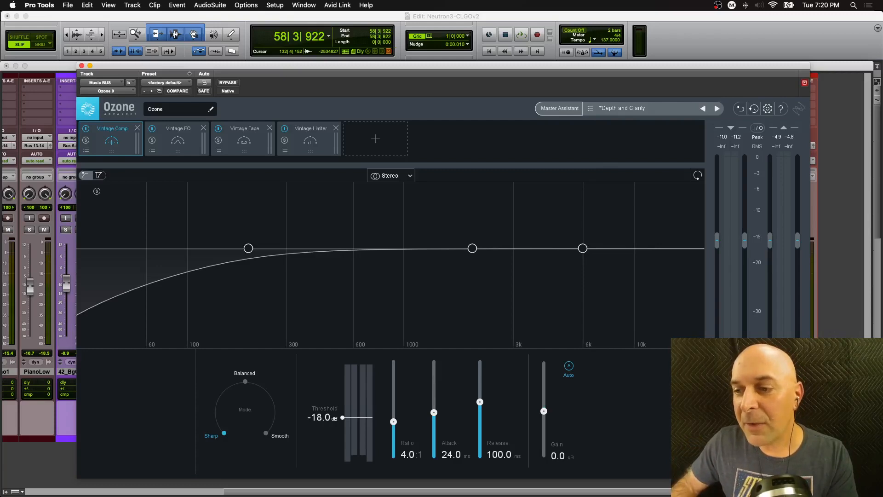
- Open Codec Preview, audition MP3 bit rates of 160, 192, 128 and 320 kbps, then close it
click(758, 465)
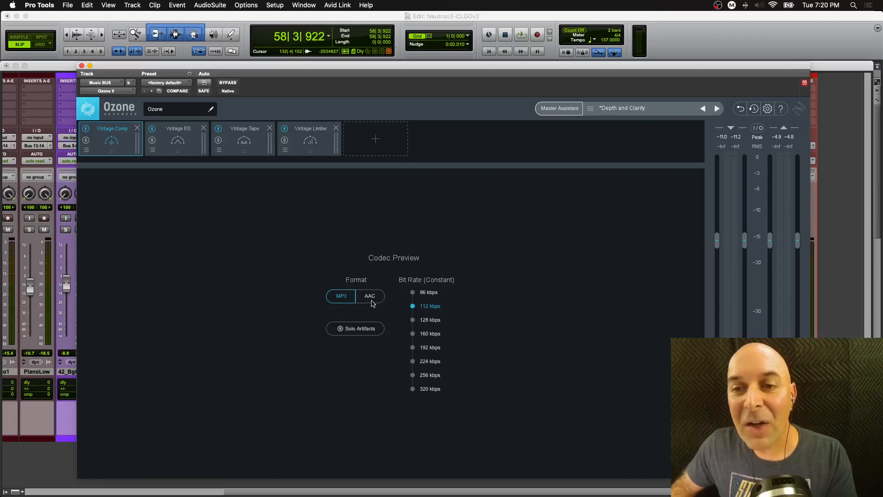
click(413, 334)
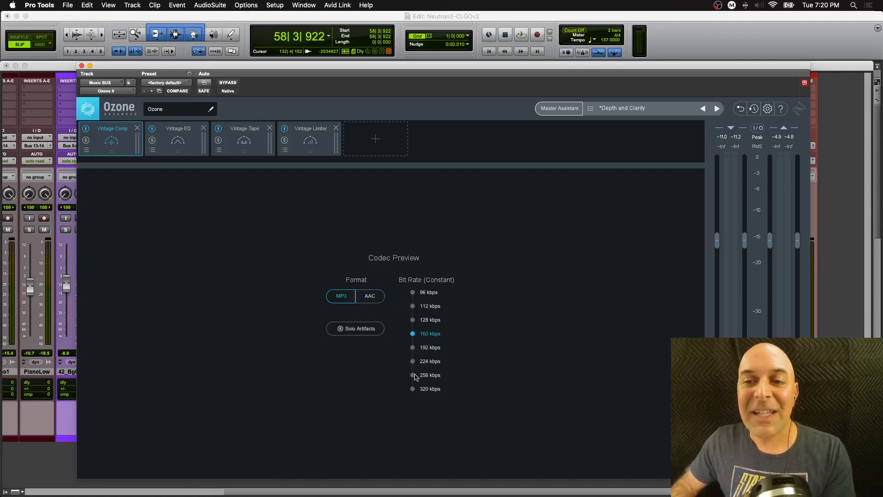
click(413, 348)
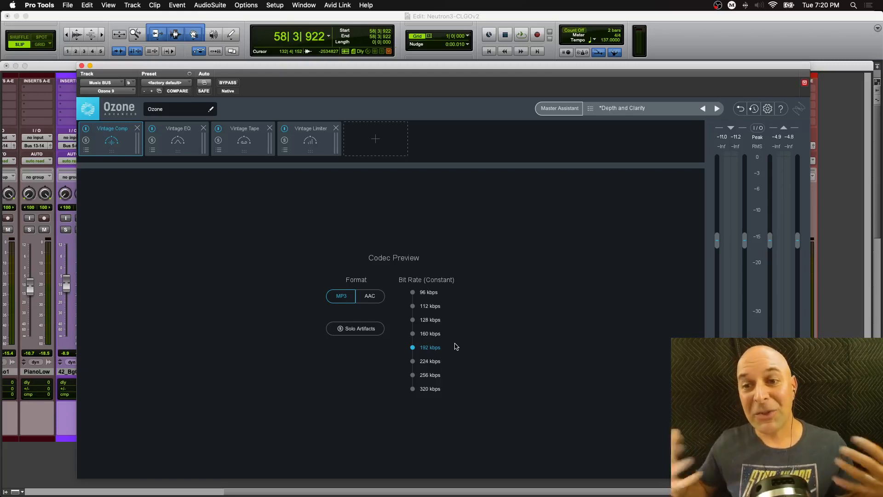
click(412, 334)
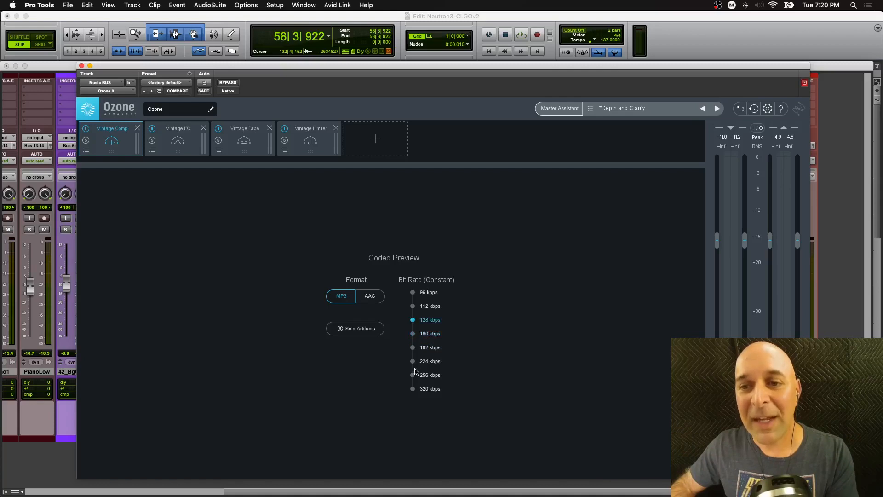
click(412, 388)
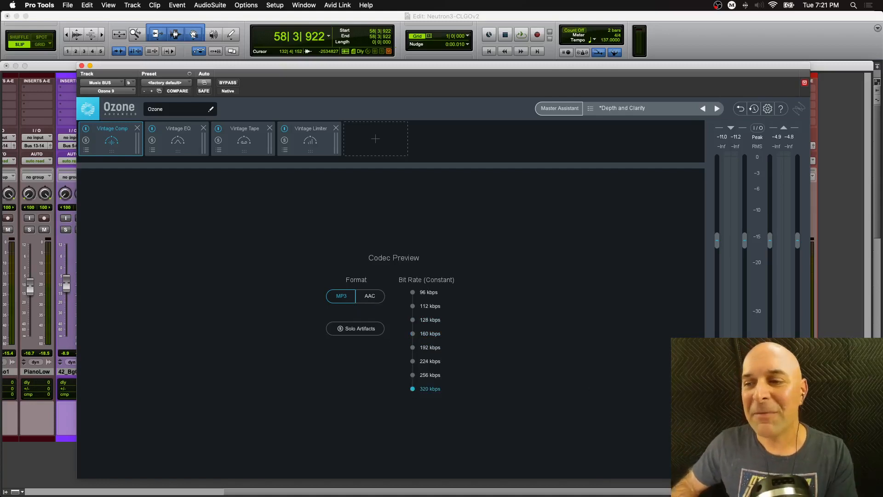
click(731, 451)
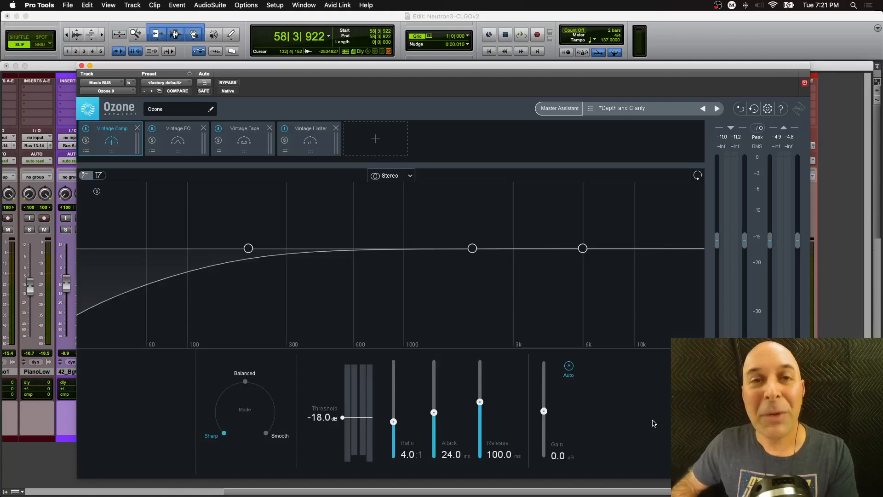